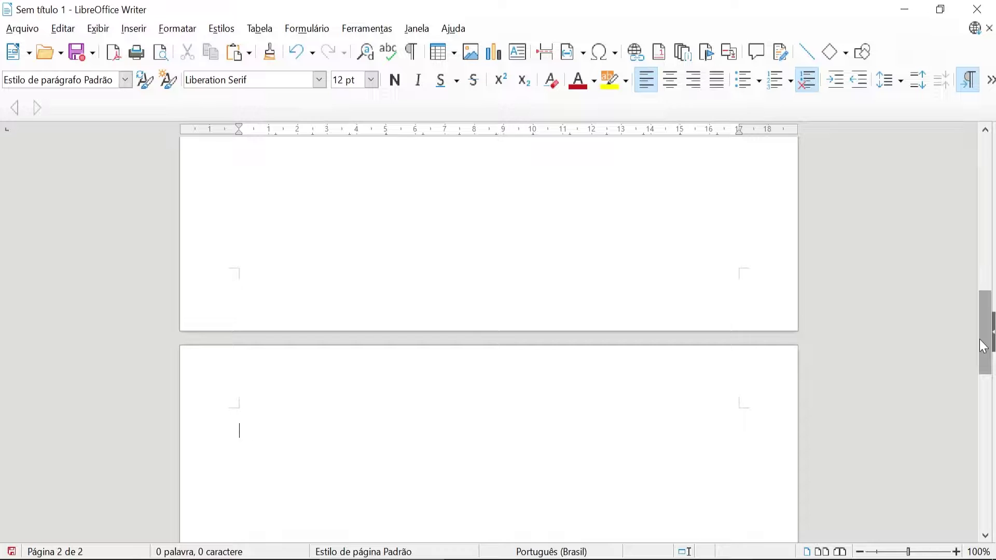
- Insert a page break at the end of the blank document and undo it
left_click_drag(982, 346, 960, 357)
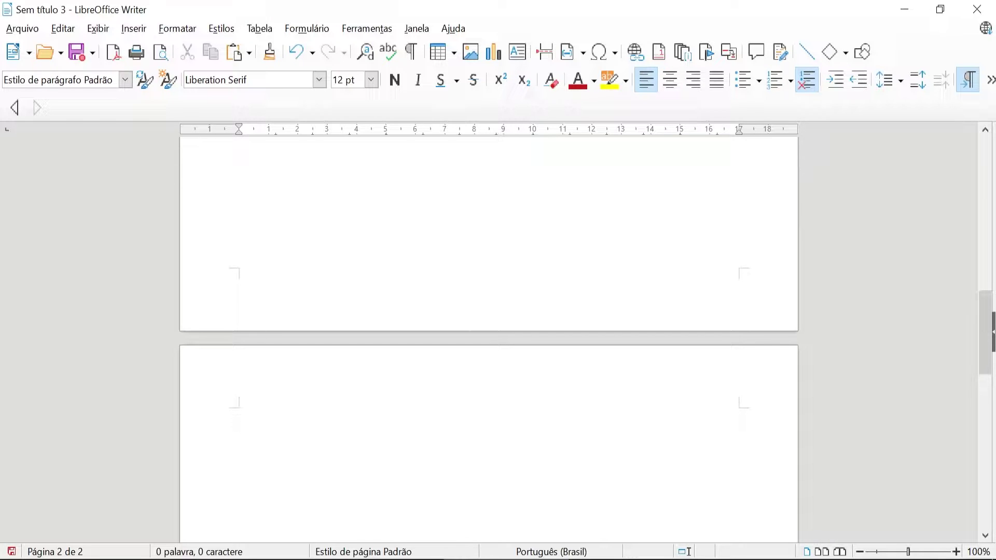
left_click(146, 30)
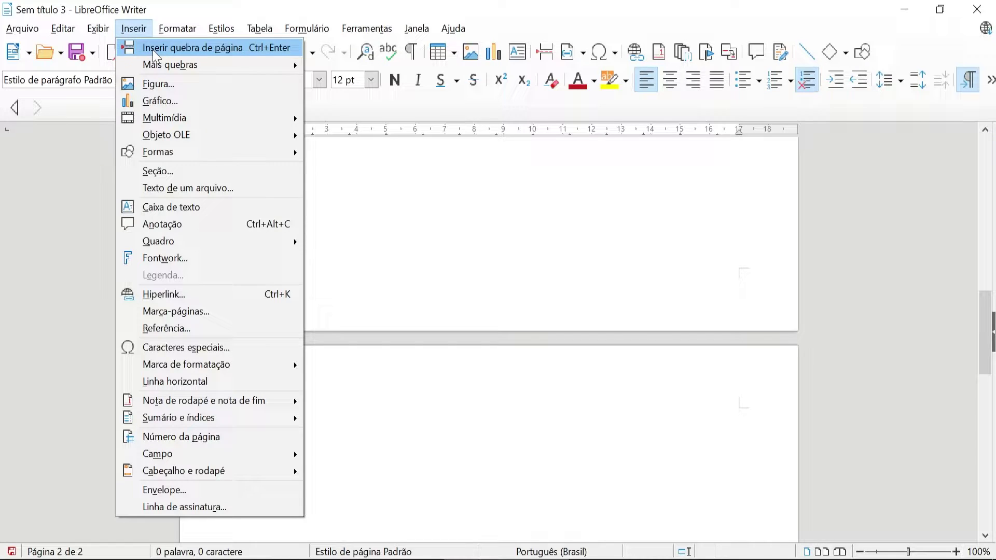
left_click(153, 50)
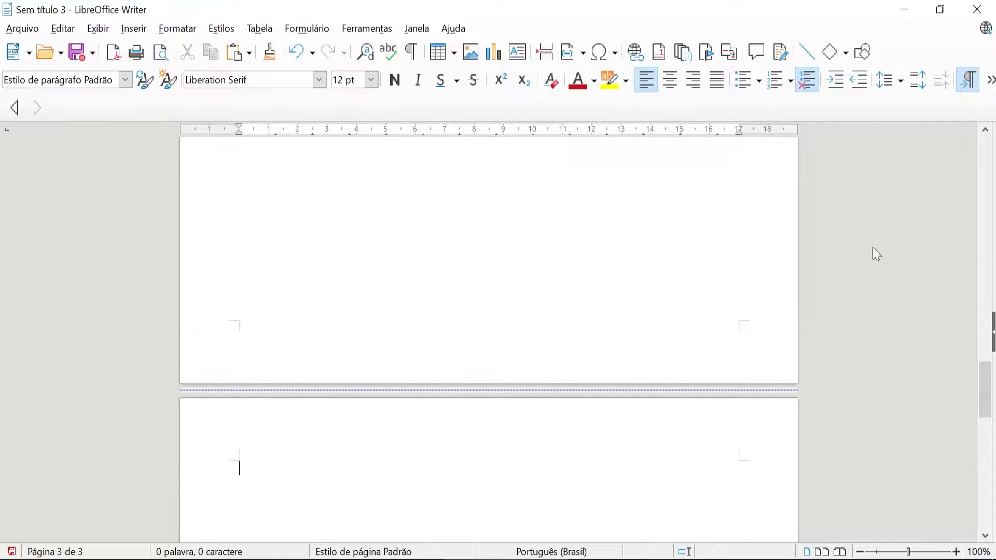
left_click_drag(989, 371, 919, 400)
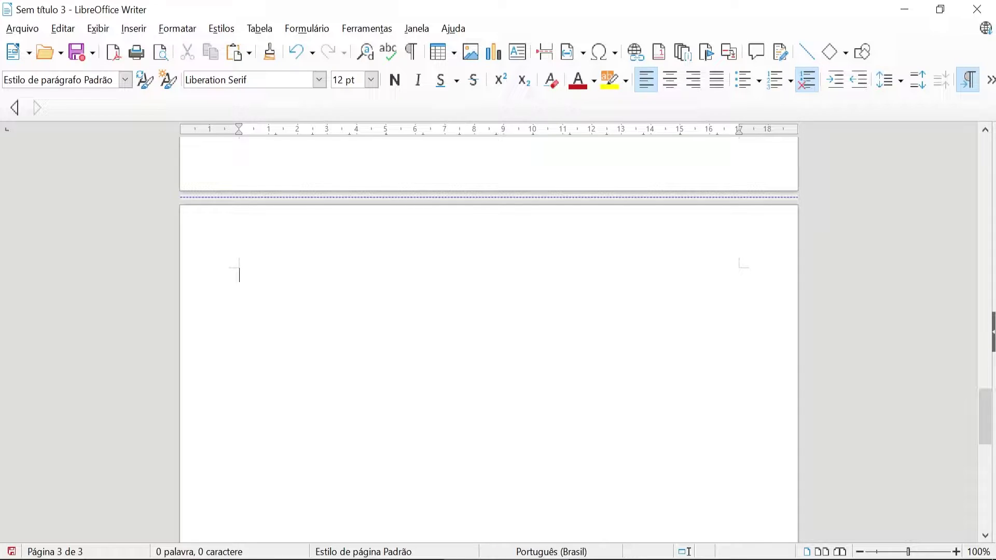
key("ctrl+z")
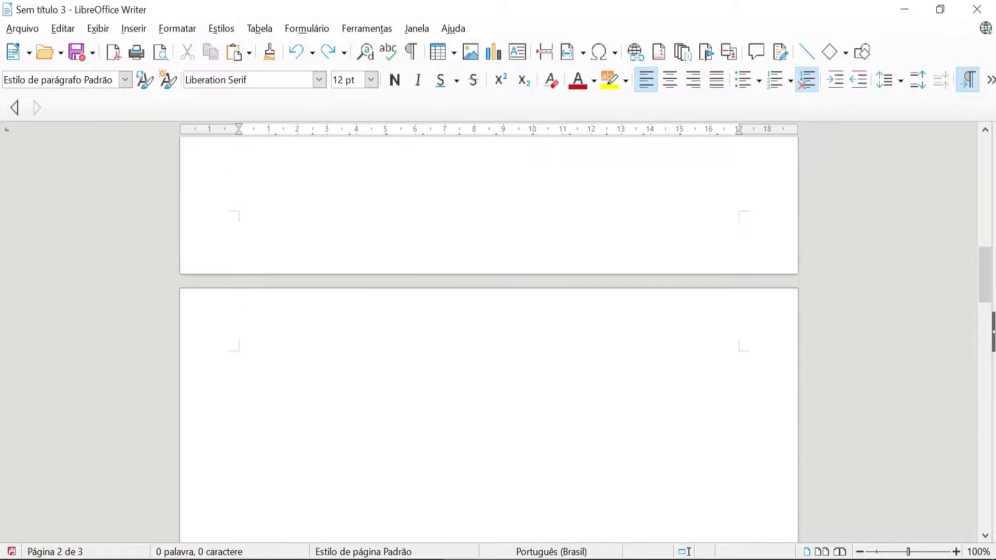
- Switch to the Sem título 1 document and write "A história do mundo" on its second page
key("alt+Tab")
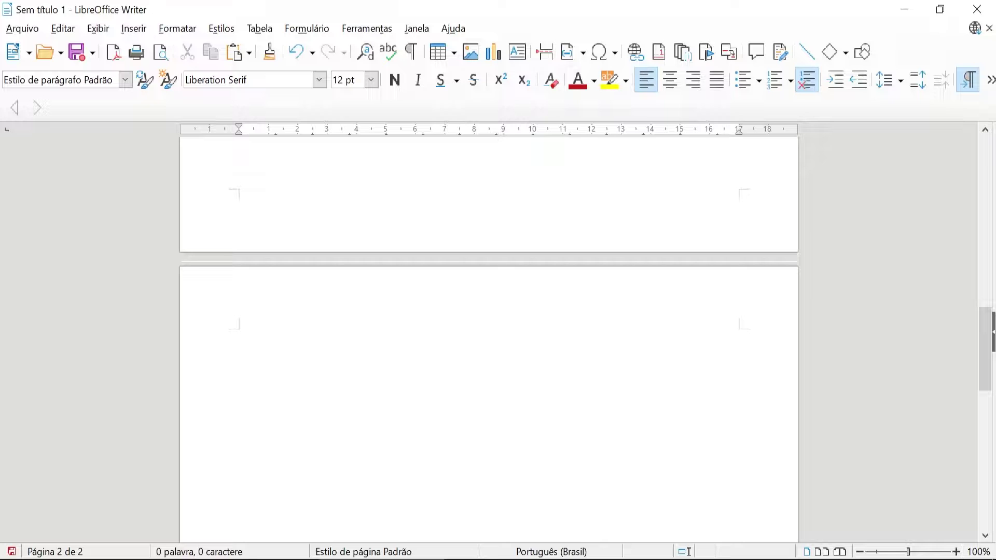
type("A história do mundo")
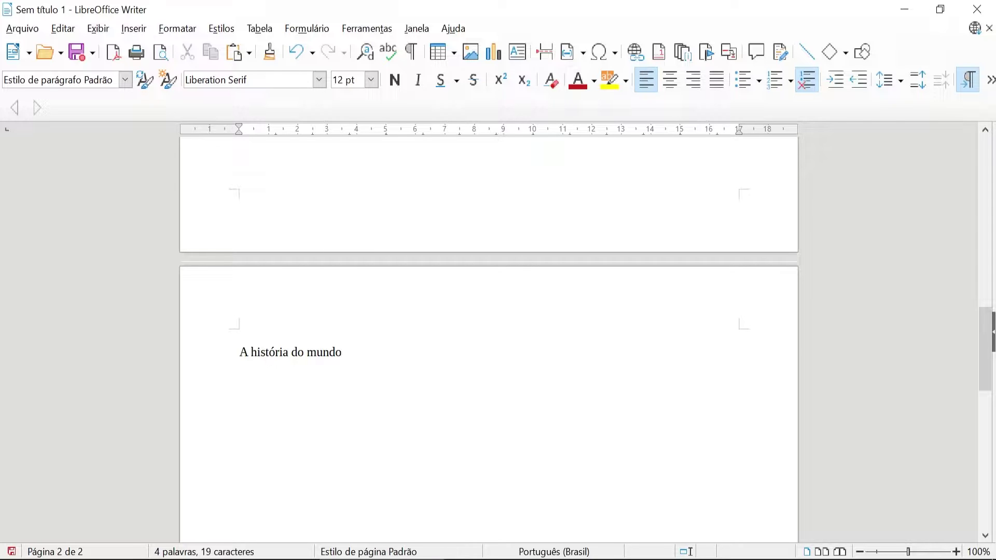
- Apply the Título 1 paragraph style to the "A história do mundo" line
key("shift+Left")
key("shift+Left")
key("shift+Left")
key("shift+Left")
key("shift+Left")
key("shift+Left")
key("shift+Left")
key("shift+Left")
key("shift+Left")
key("shift+Left")
key("shift+Left")
key("shift+Left")
key("shift+Left")
key("shift+Left")
key("shift+Left")
key("shift+Left")
key("shift+Left")
key("shift+Left")
key("shift+Left")
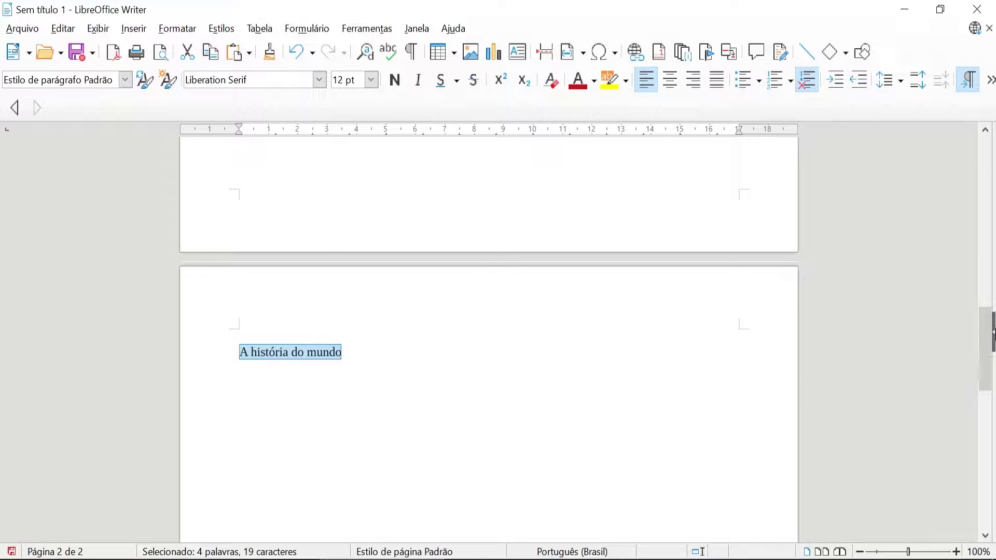
left_click(991, 332)
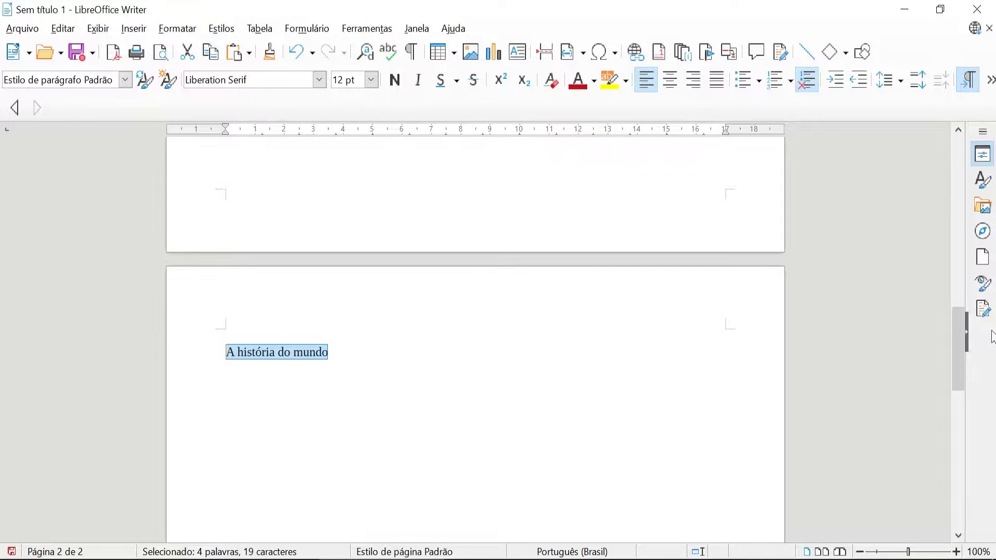
left_click(984, 156)
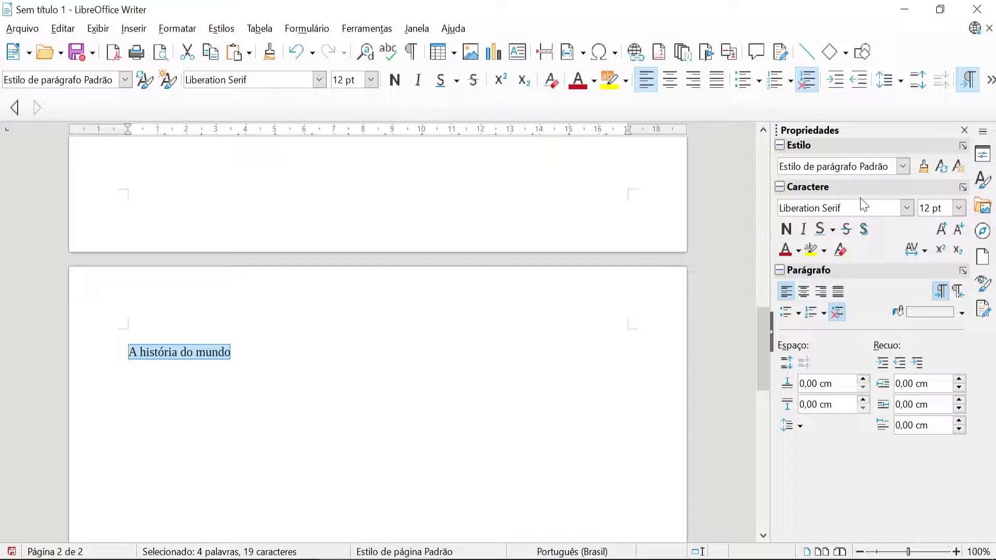
left_click(903, 166)
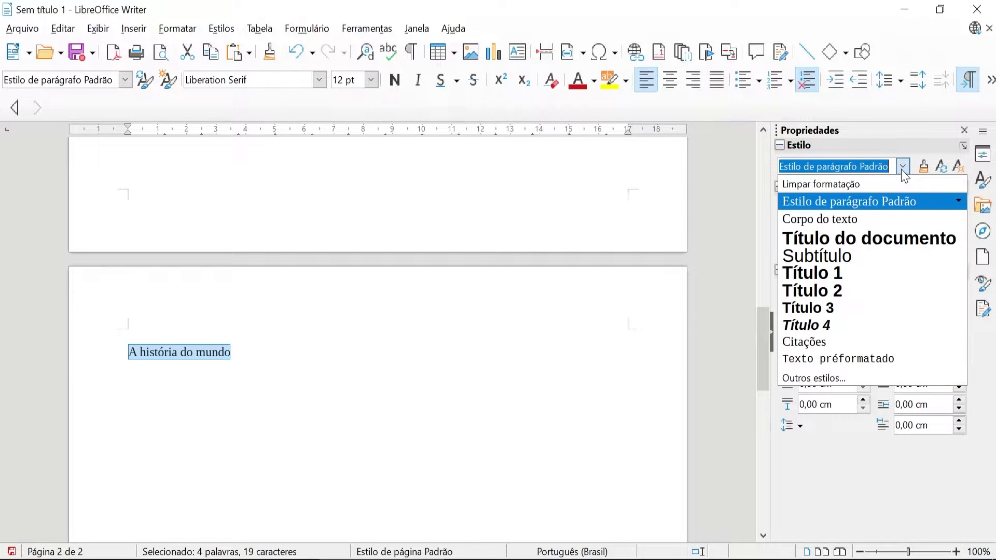
left_click(850, 275)
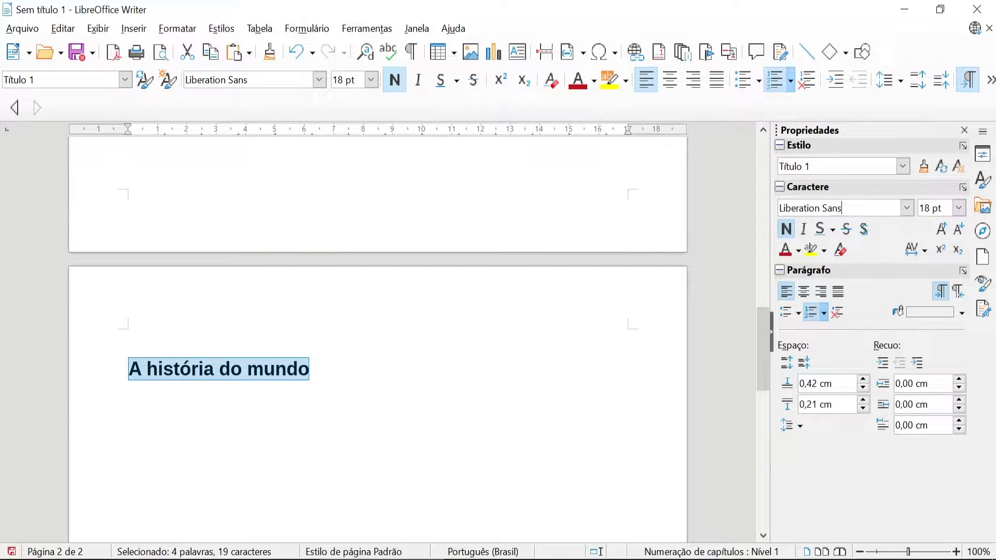
- Set the heading's font to Times New Roman at 12 pt
double_click(832, 208)
key("ctrl+a")
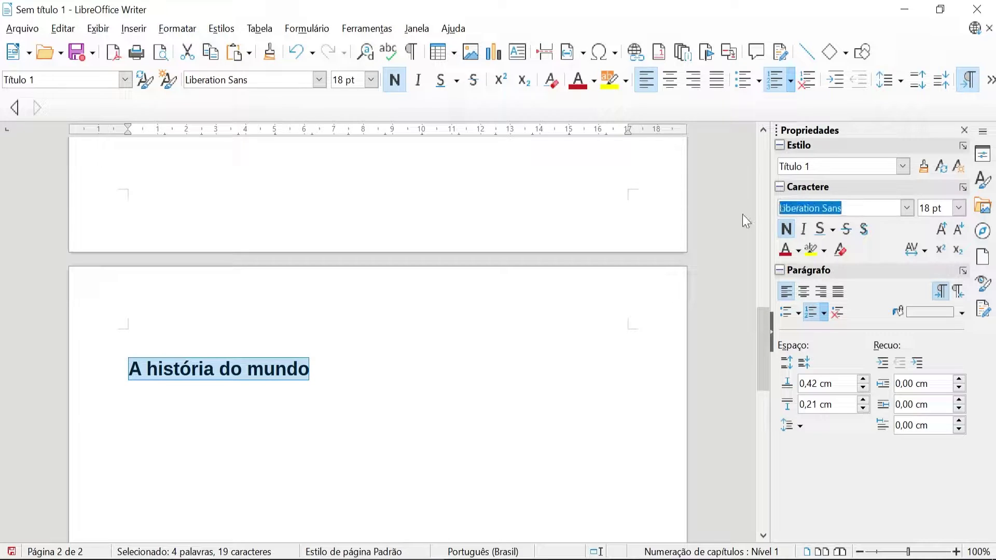
type("Times New Roman")
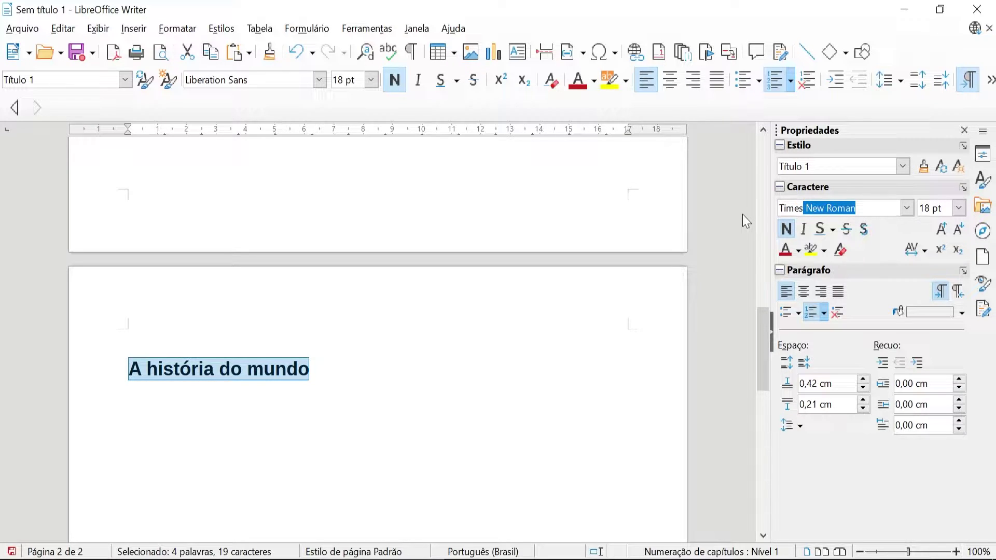
key("Return")
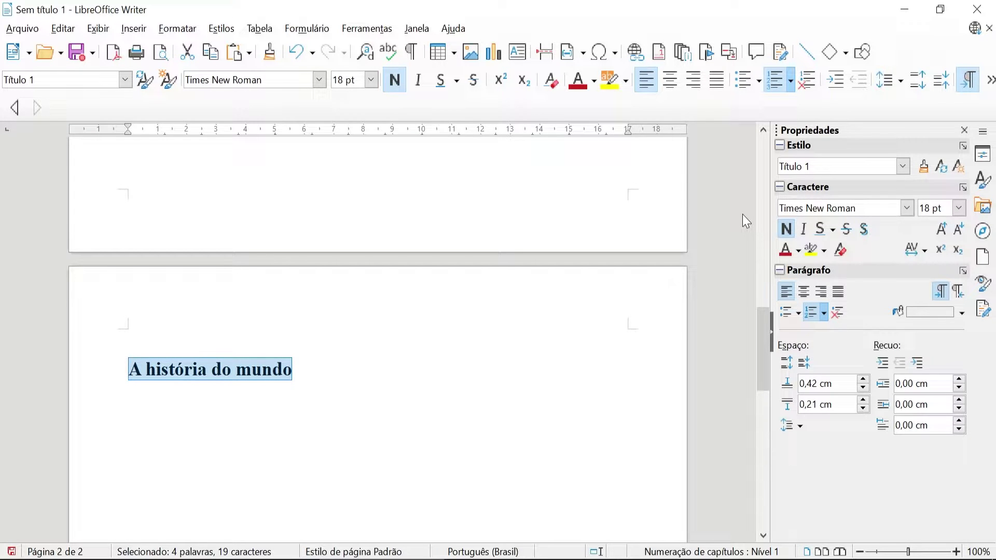
left_click(959, 208)
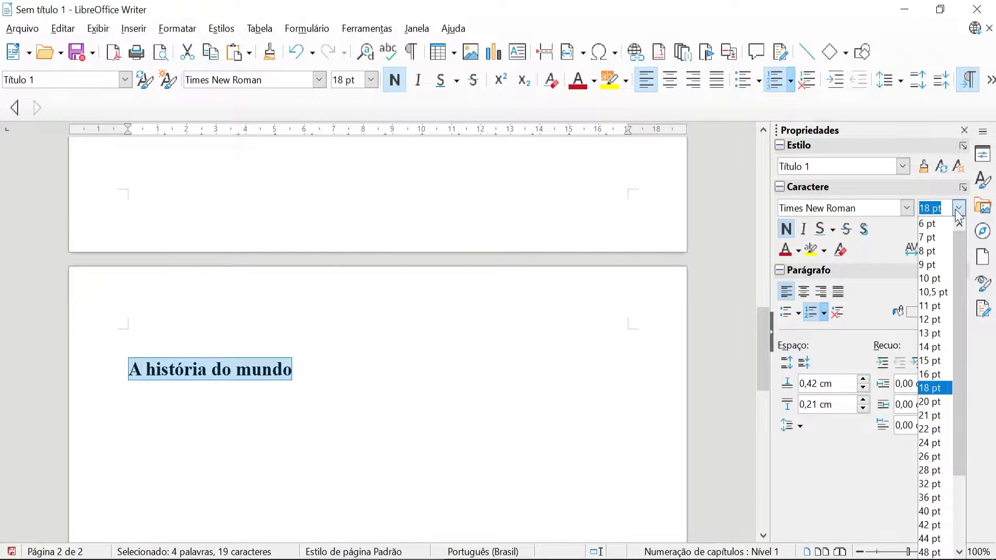
left_click(927, 320)
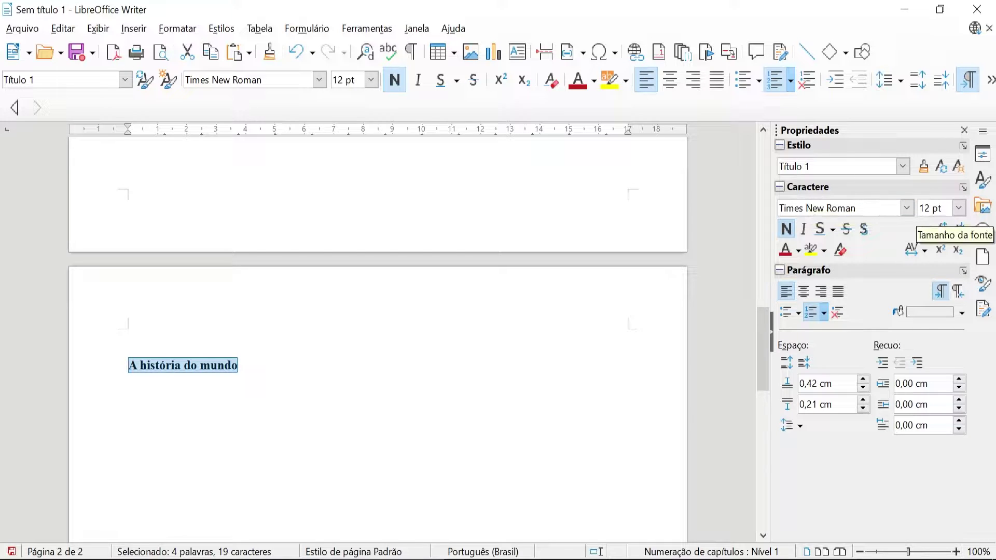
- Add a body paragraph reading "Tudo começou …" below the heading, with empty lines after it
key("End")
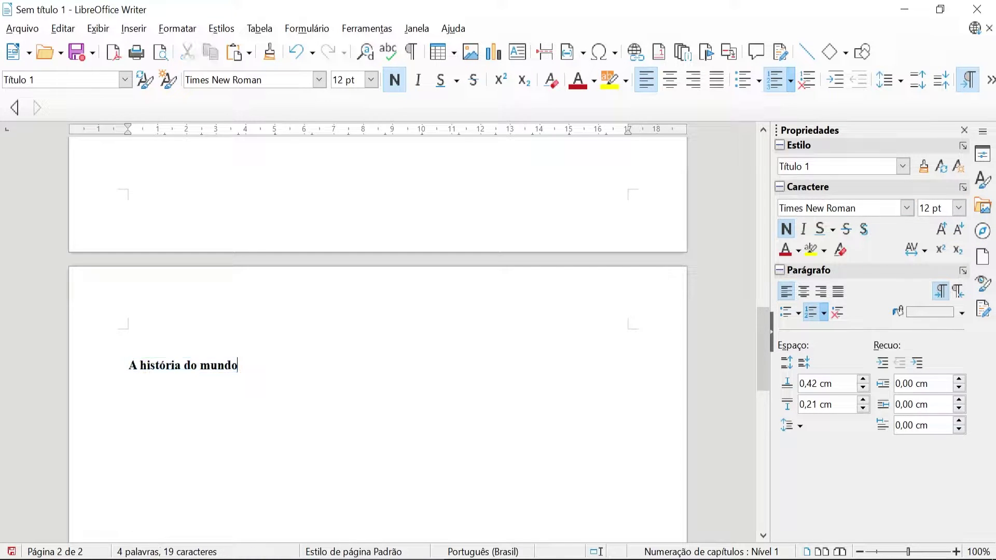
key("Return")
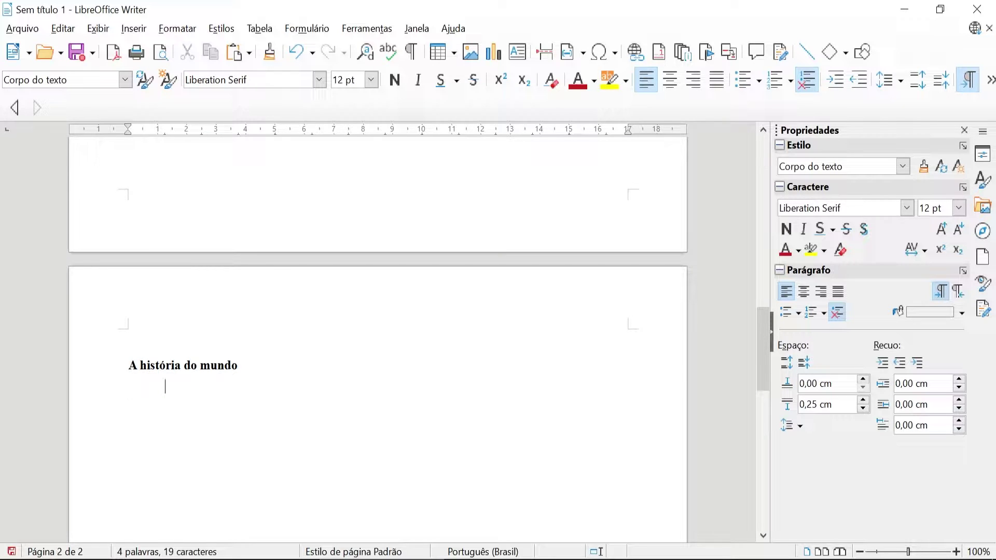
type("Tudo começou")
key("BackSpace")
key("BackSpace")
key("BackSpace")
key("BackSpace")
key("BackSpace")
type("eçou ...")
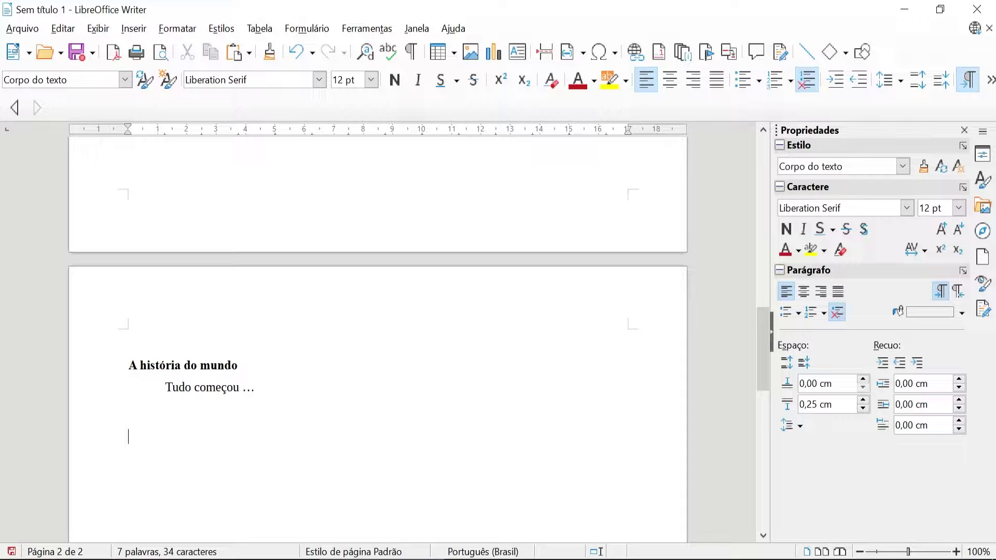
- Try the Título 1 style on the empty last paragraph and return it to Corpo do texto
key("ctrl+1")
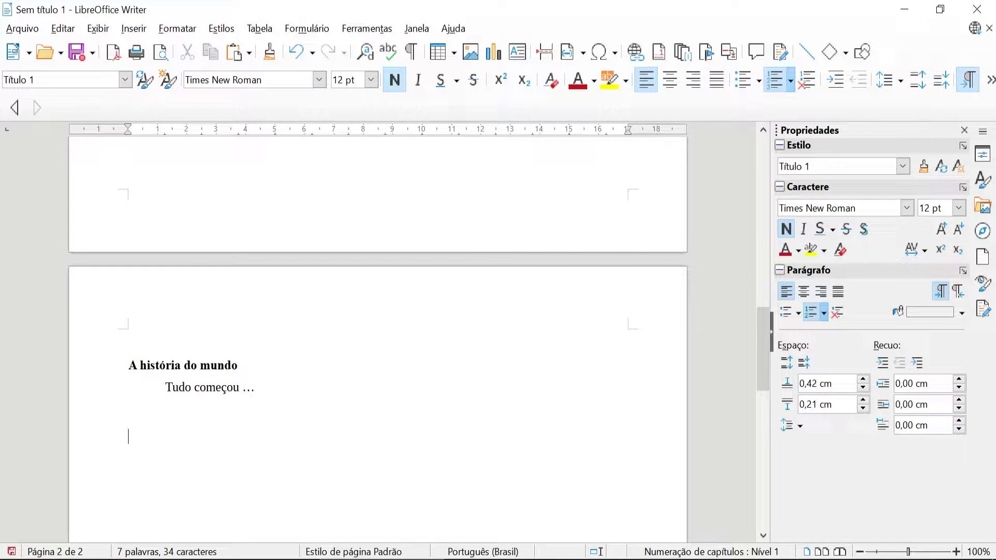
key("ctrl+0")
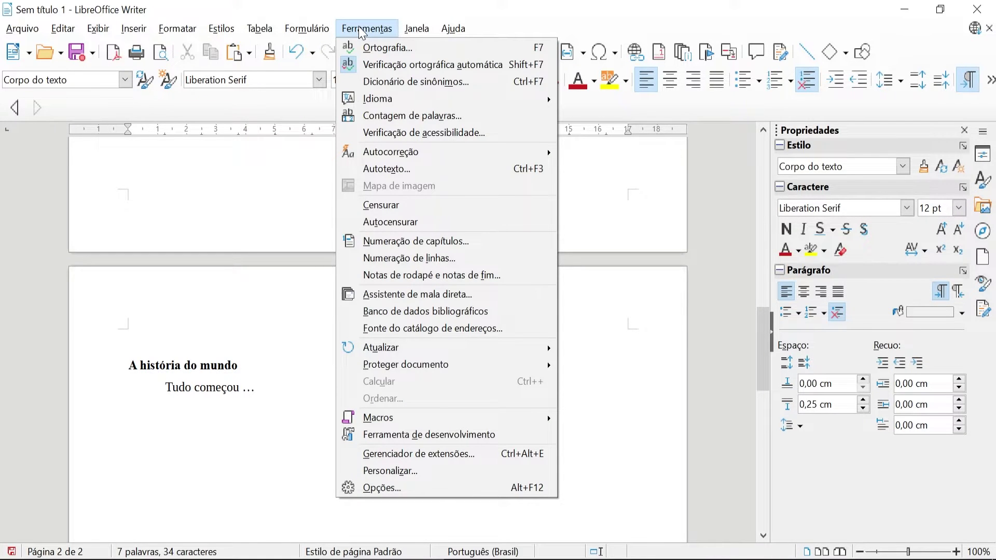
- Set the chapter numbering of level 1 to the 1, 2, 3, ... format
left_click(443, 246)
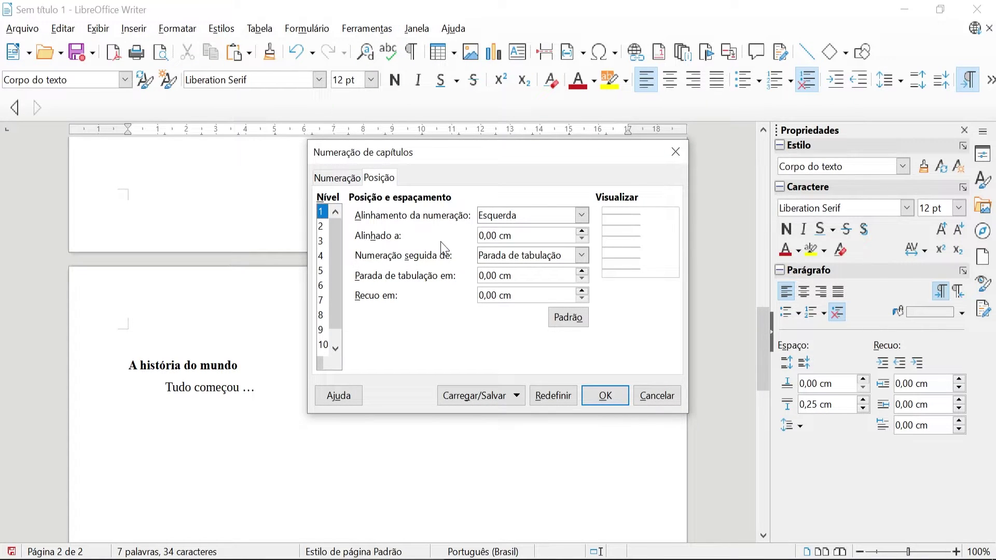
left_click(342, 179)
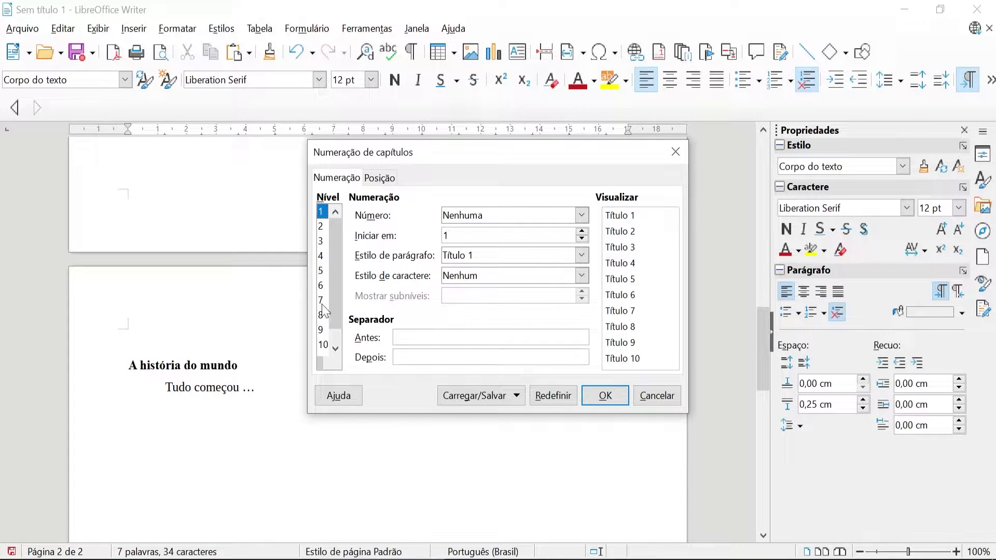
left_click(498, 218)
left_click(486, 244)
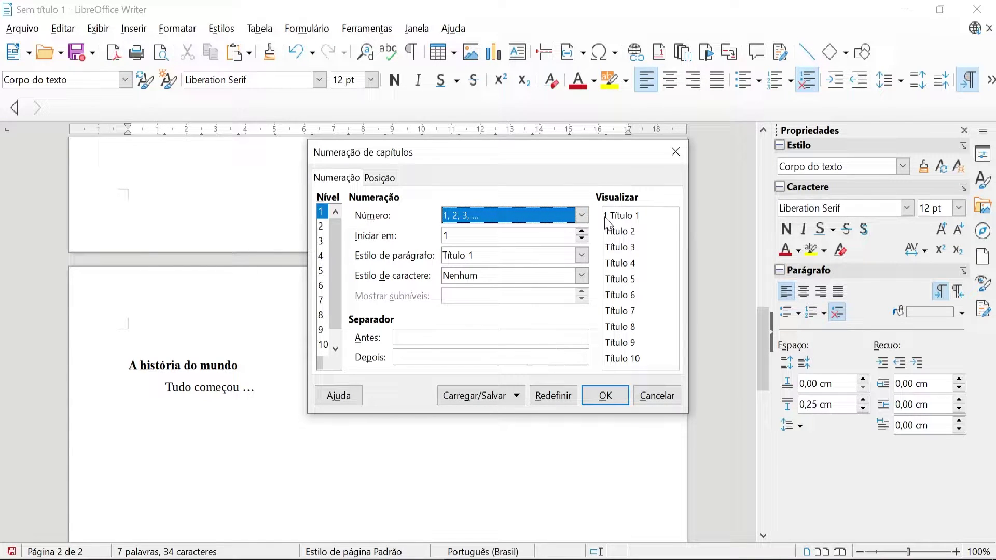
- Set chapter numbering levels 2 and 3 to the 1, 2, 3, ... format and apply the numbering
left_click(322, 226)
left_click(481, 212)
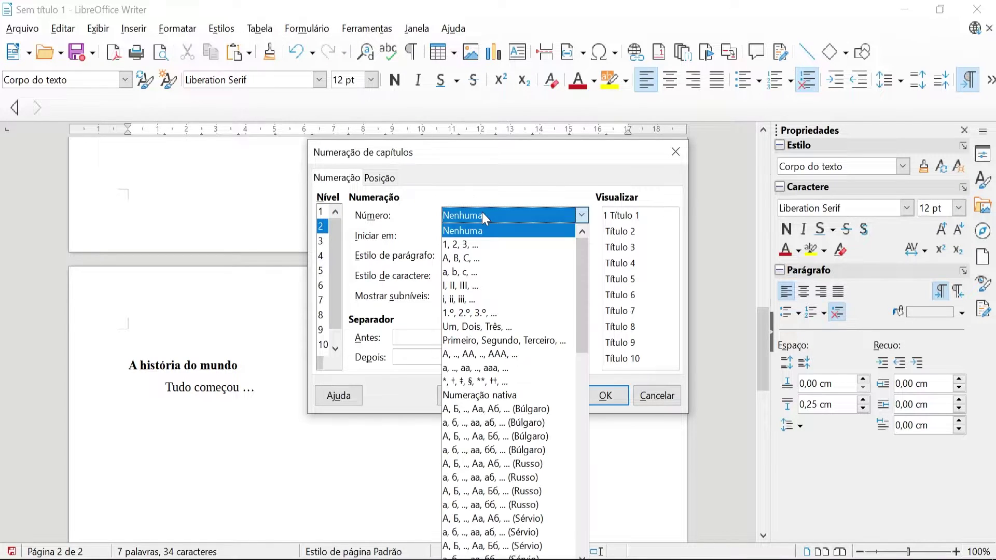
left_click(483, 244)
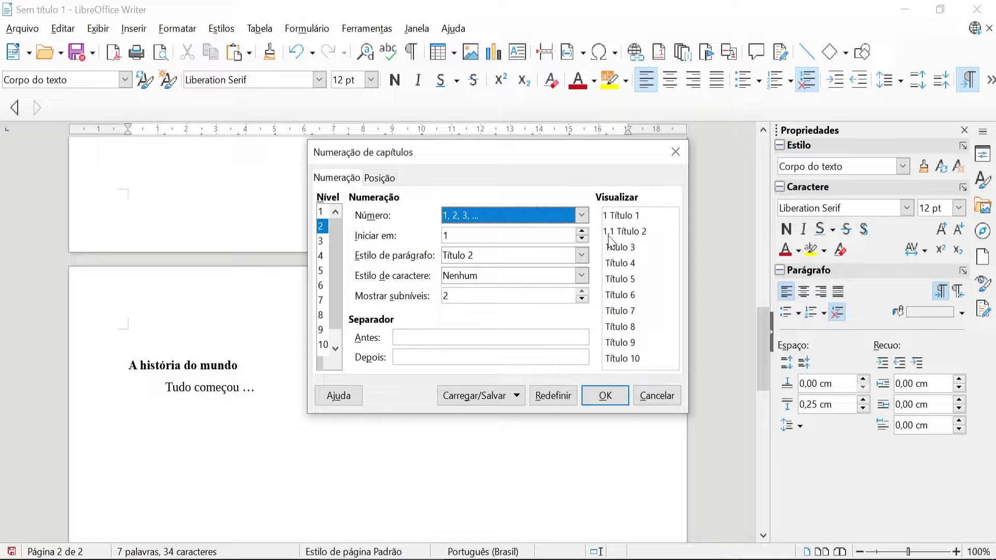
left_click(322, 241)
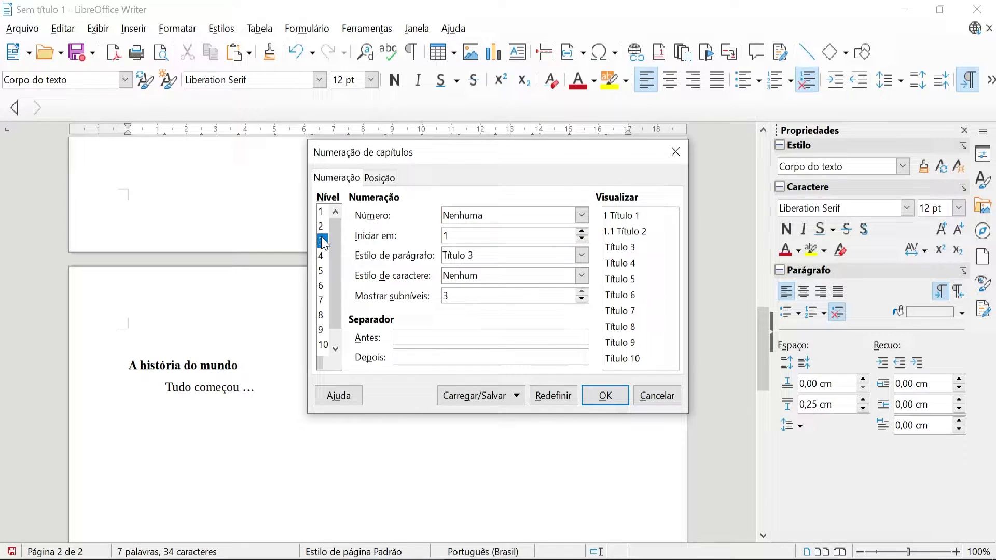
left_click(481, 215)
left_click(482, 247)
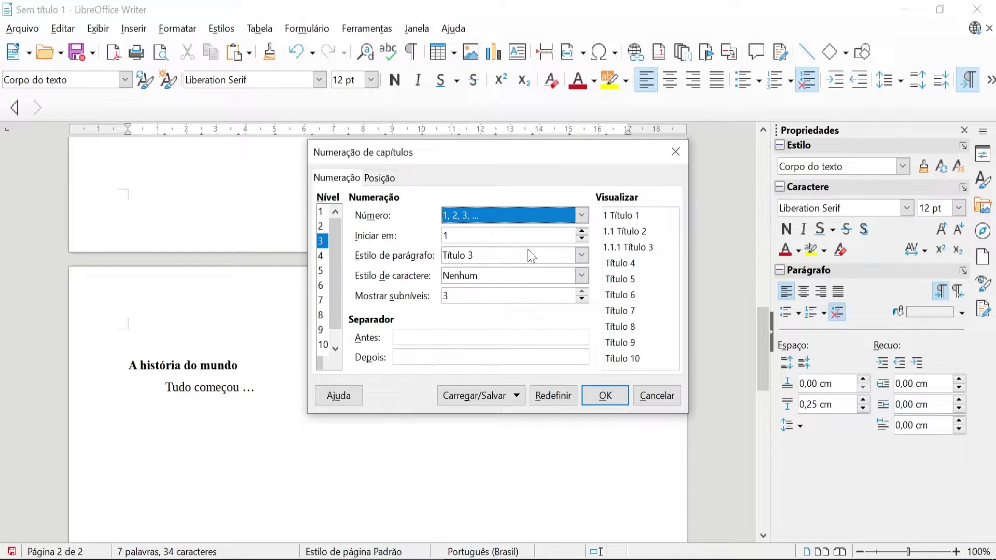
left_click(605, 395)
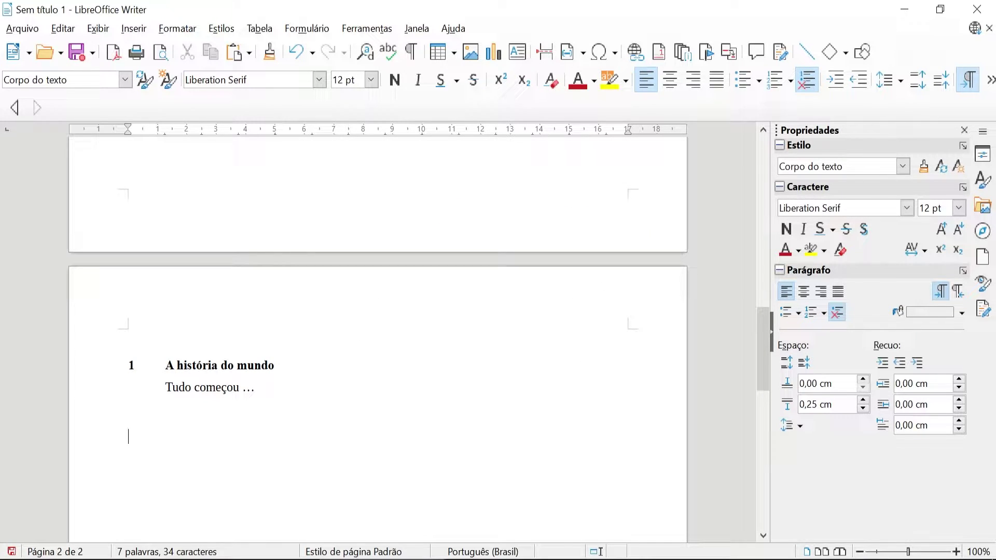
- Set the chapter numbering of level 1 to be followed by Espaço instead of a tab stop
left_click(165, 365)
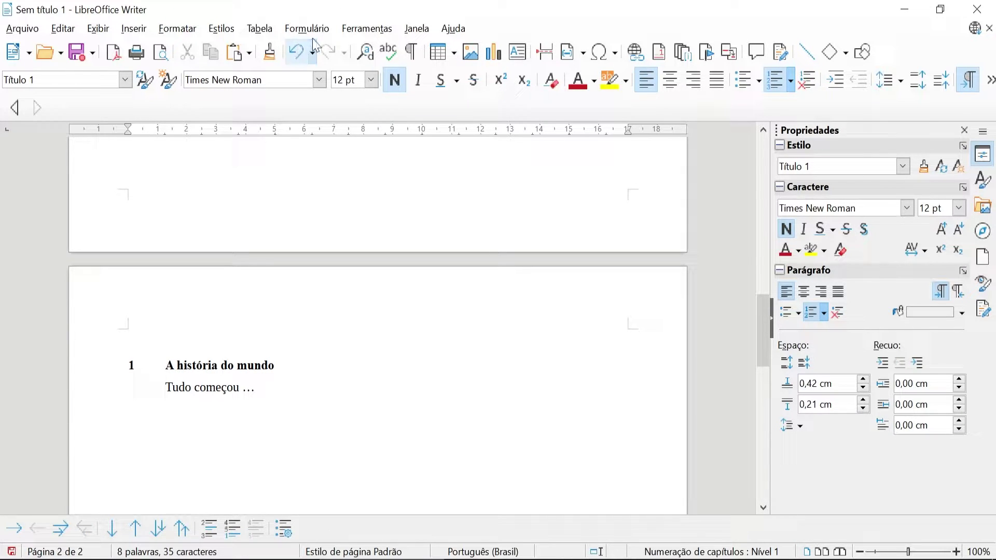
left_click(357, 30)
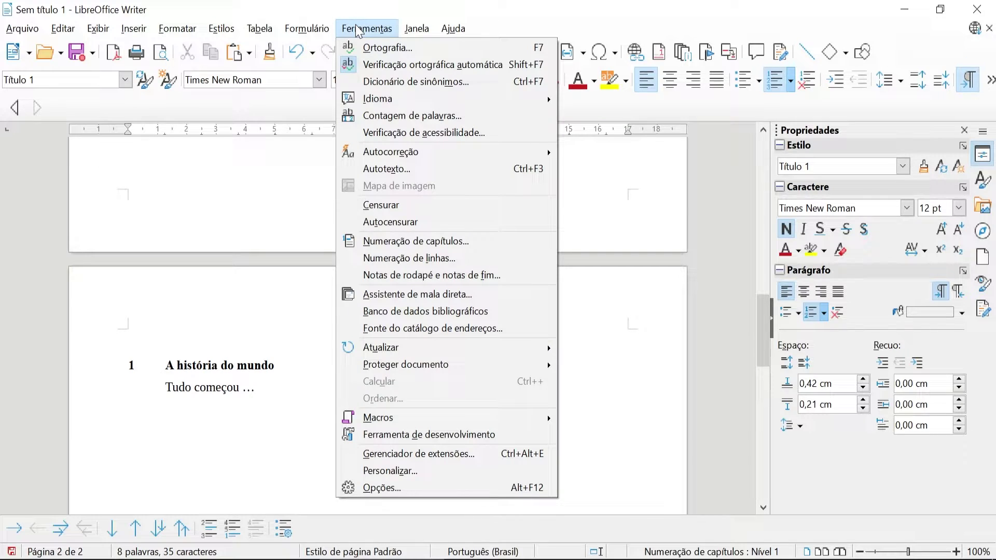
left_click(440, 241)
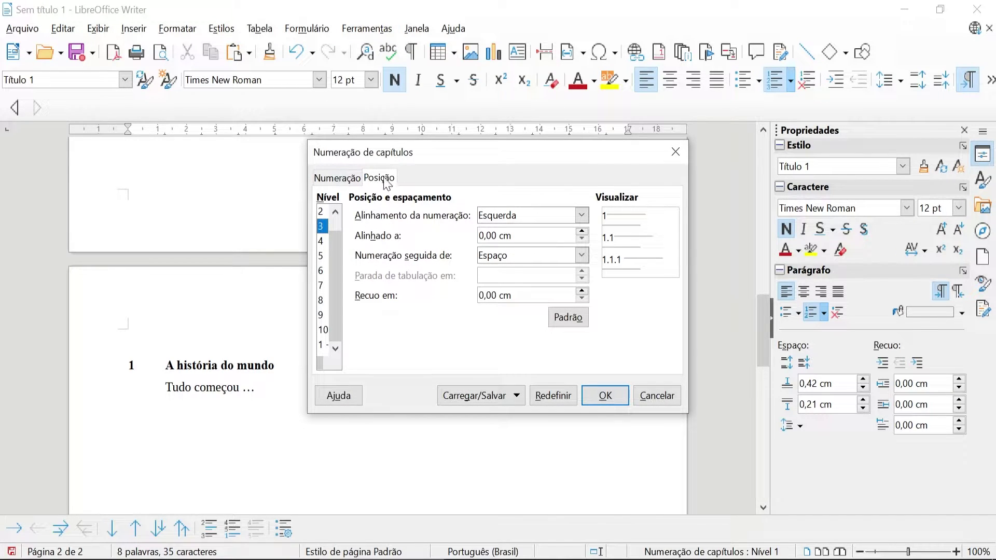
left_click(339, 227)
left_click(320, 212)
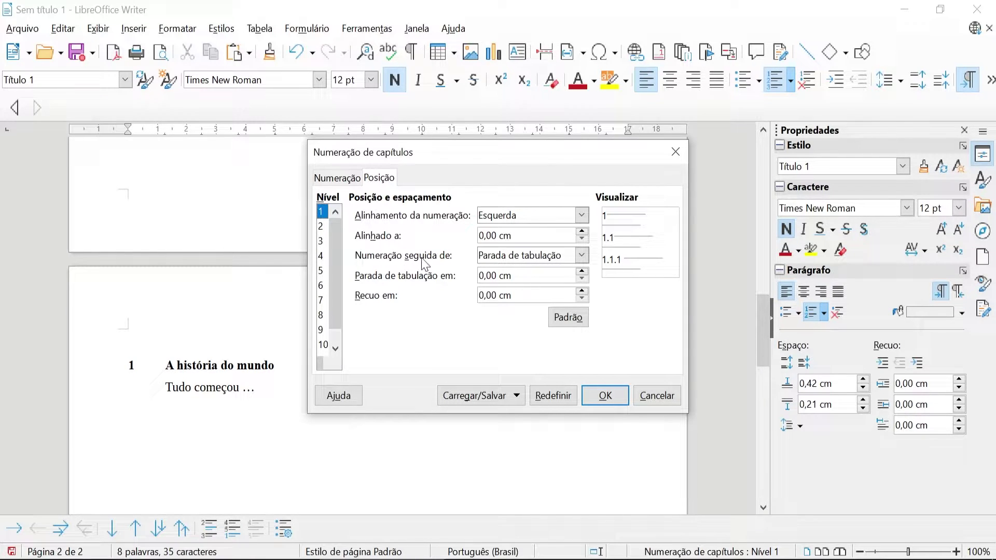
left_click(581, 256)
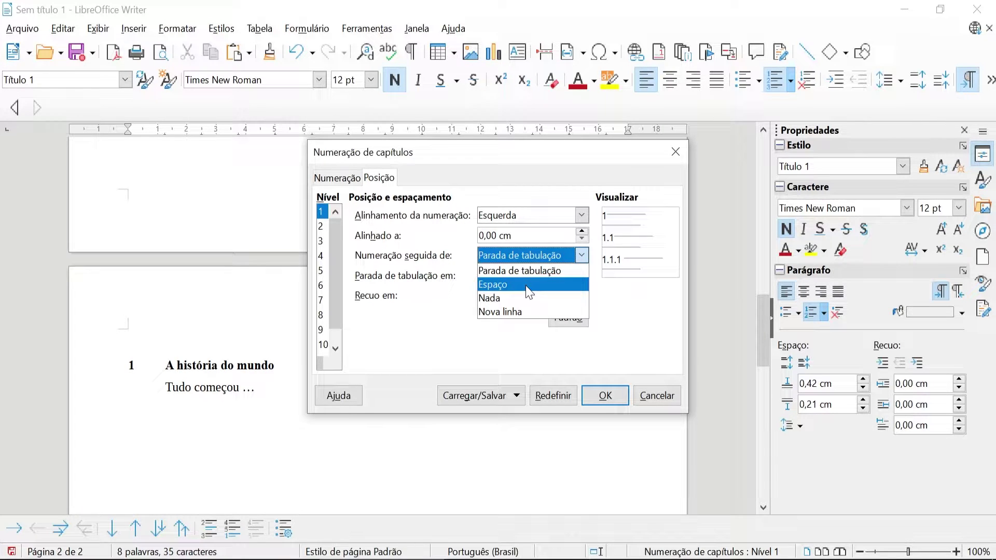
left_click(529, 285)
- Set the chapter numbering of level 2 to be followed by Espaço, check level 3, and apply the numbering
left_click(322, 227)
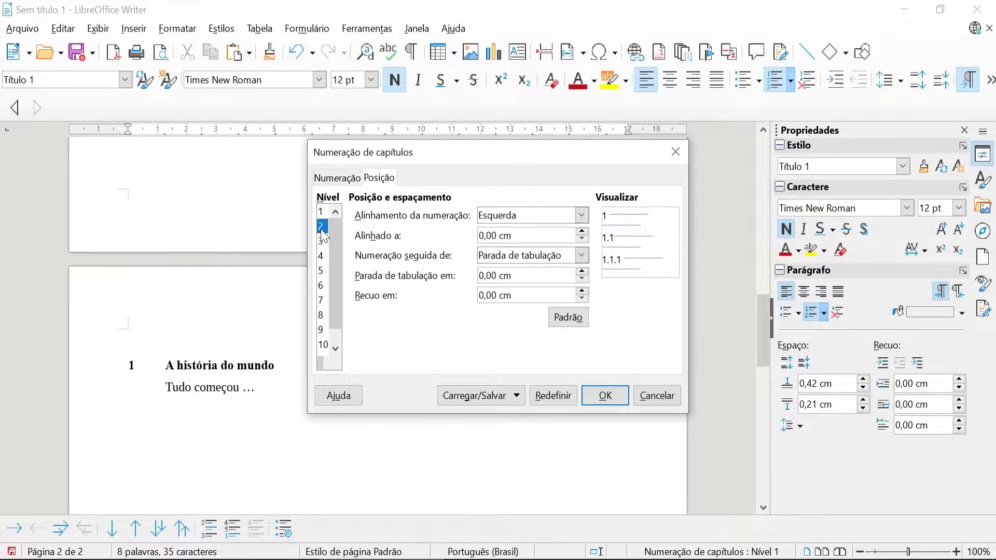
left_click(581, 255)
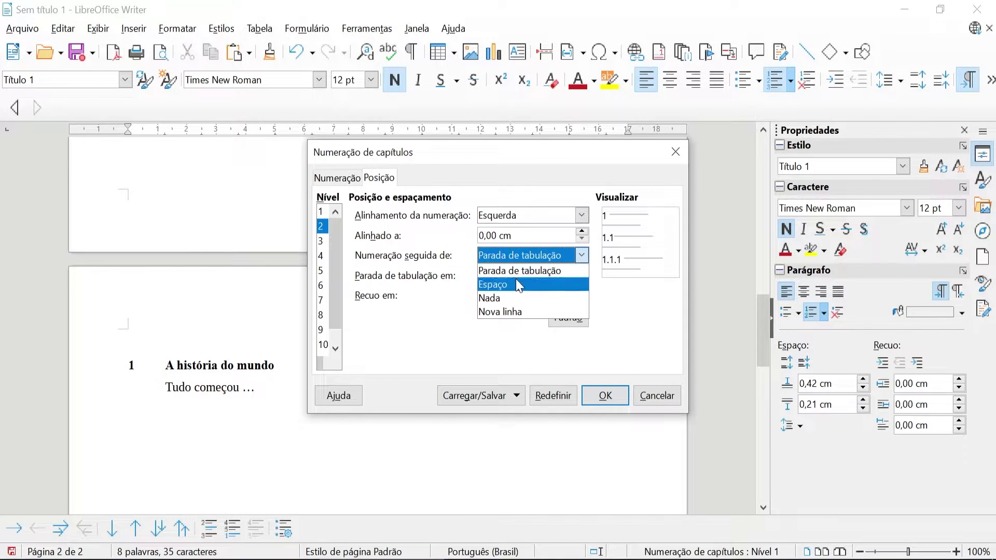
left_click(516, 280)
left_click(322, 241)
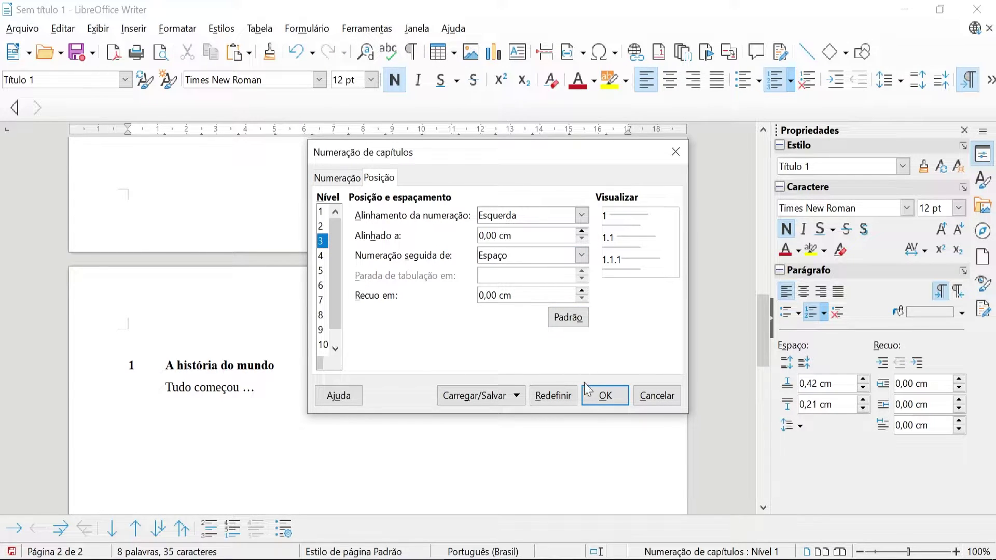
left_click(605, 396)
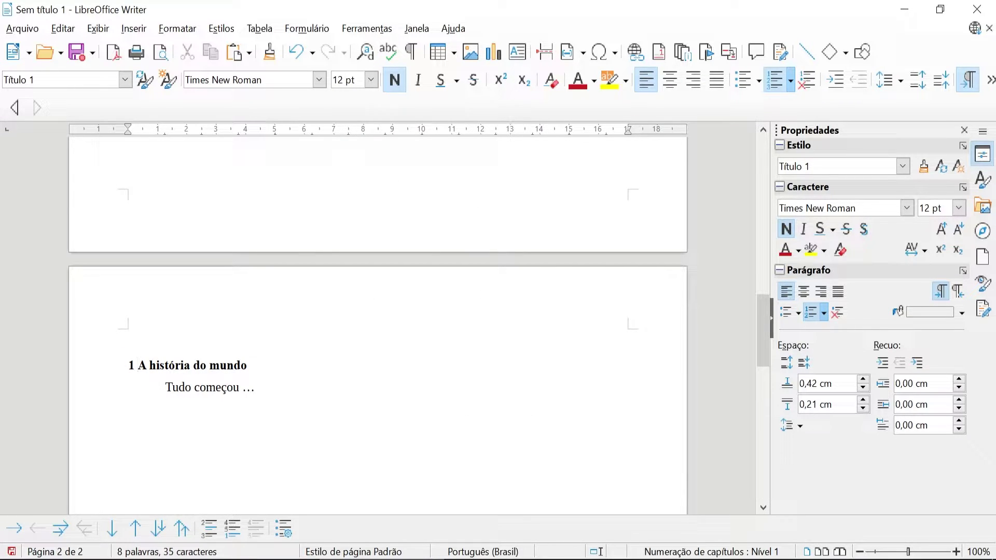
- Add the line "A história da Europa" below the first body paragraph and apply the Título 2 style to it
left_click(126, 407)
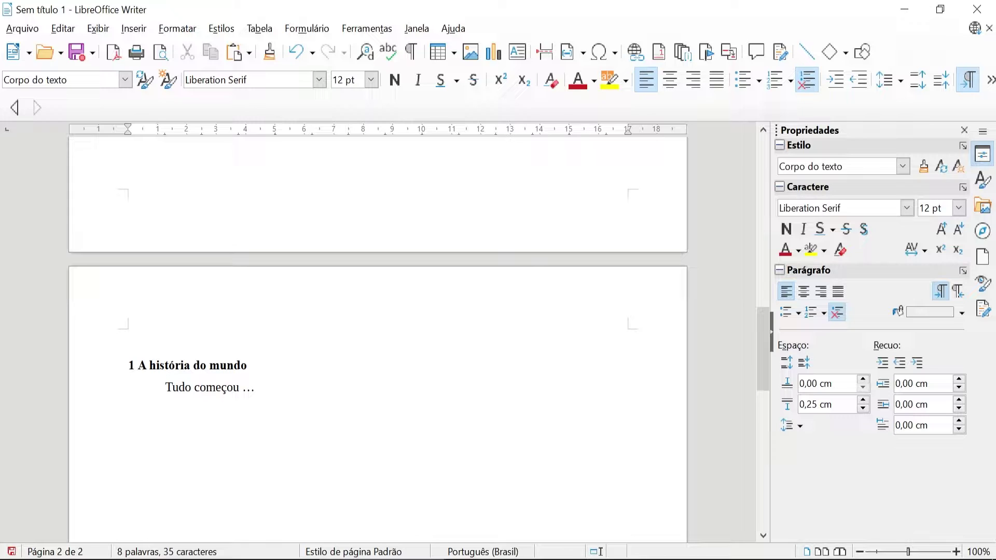
type("A história da Europa")
key("shift+Home")
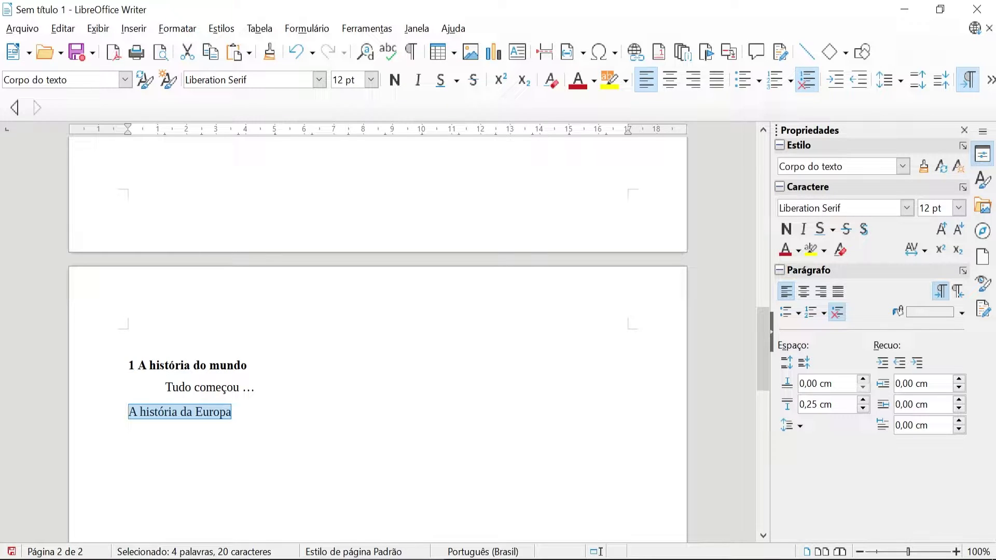
left_click(902, 166)
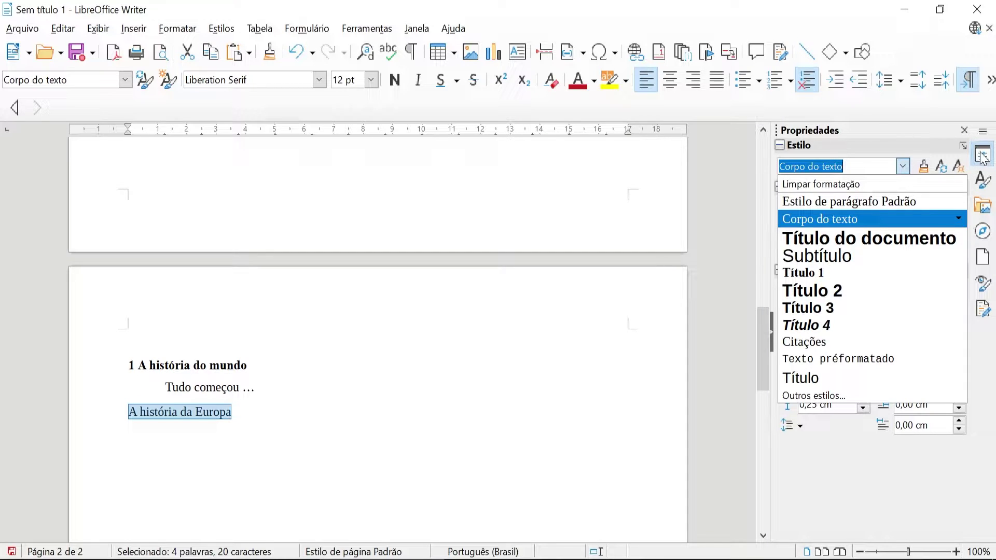
left_click(840, 291)
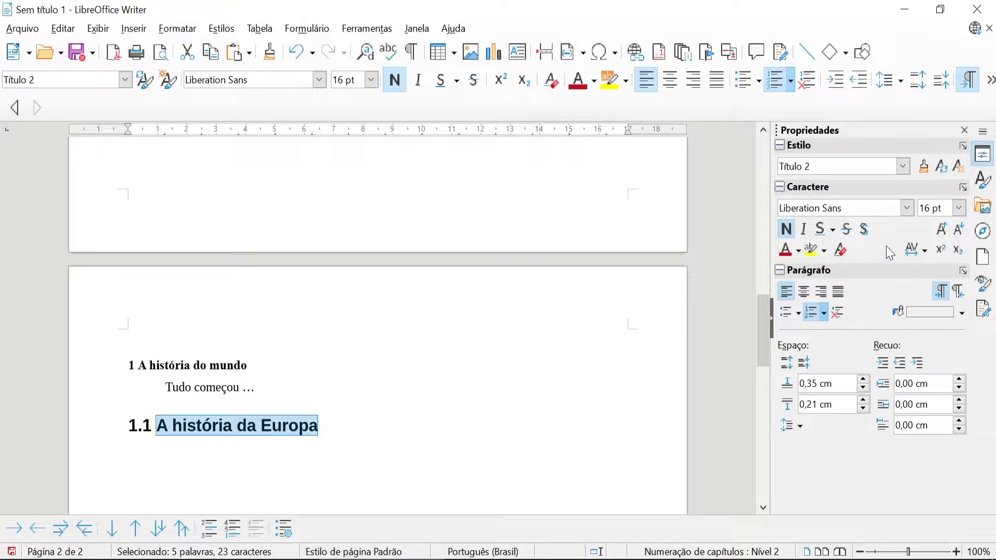
- Set the "A história da Europa" heading to Times New Roman, 12 pt
left_click(905, 207)
left_click(905, 207)
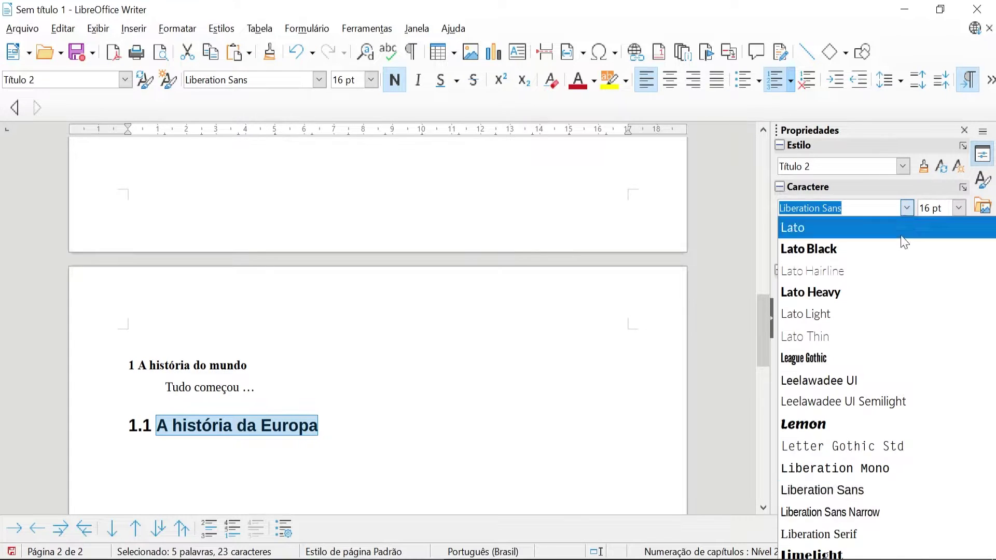
type("Times New Roman")
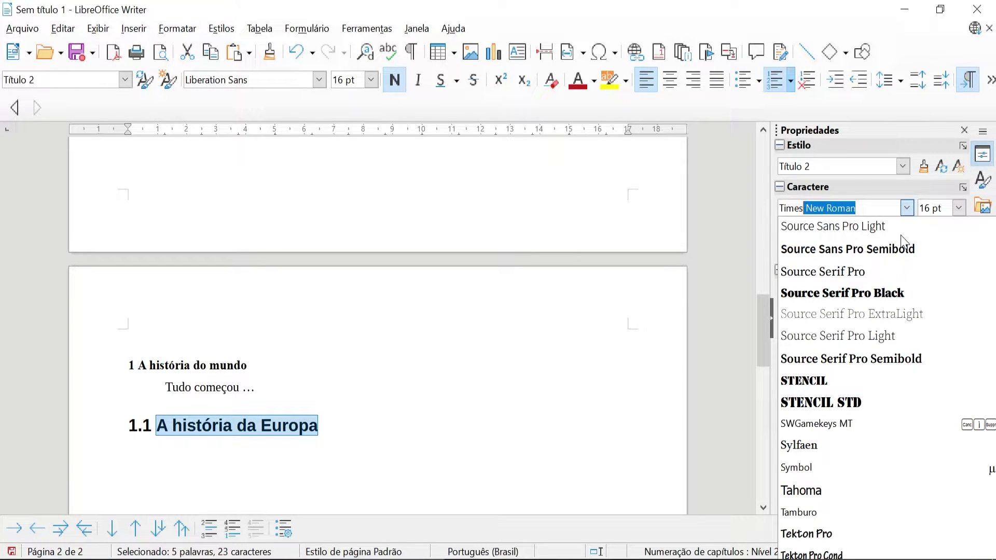
key("Return")
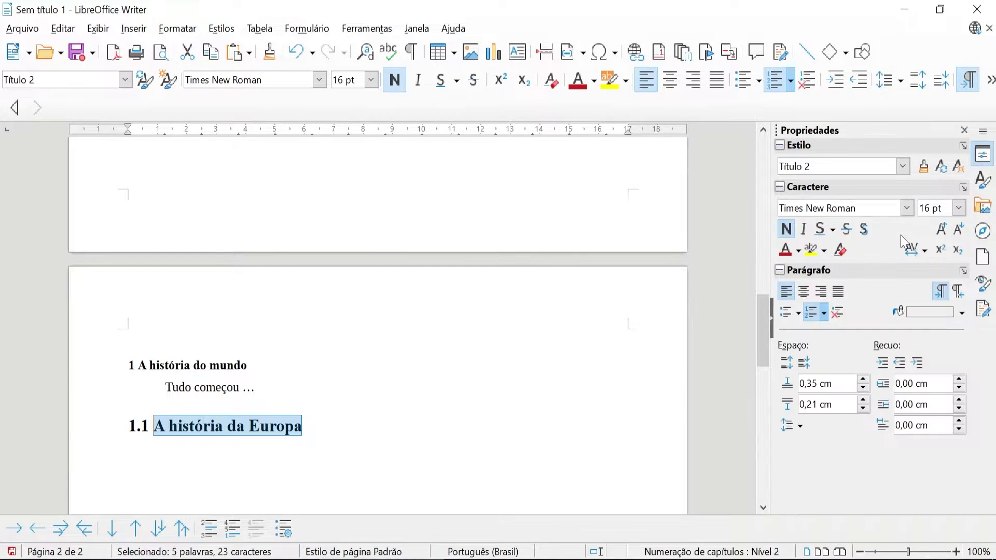
left_click(958, 209)
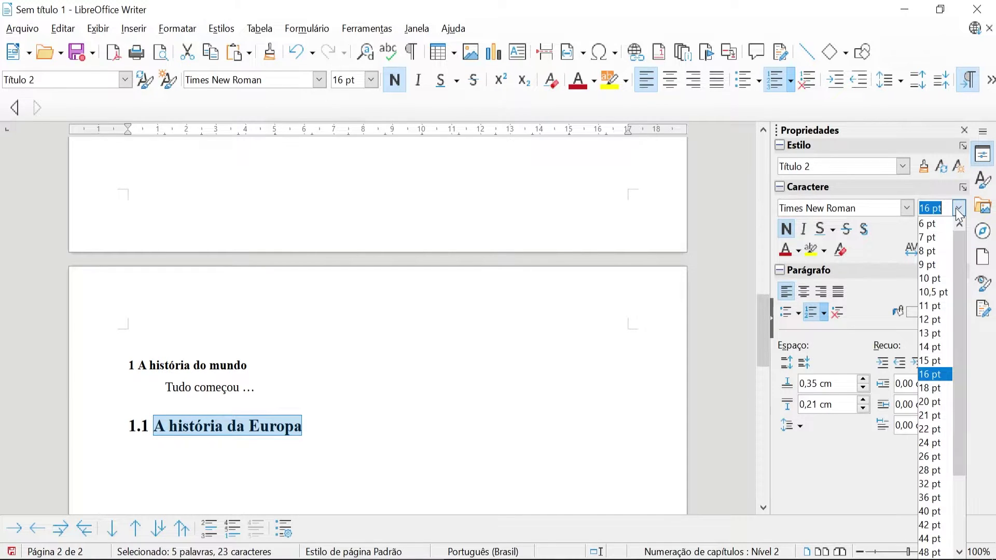
left_click(931, 324)
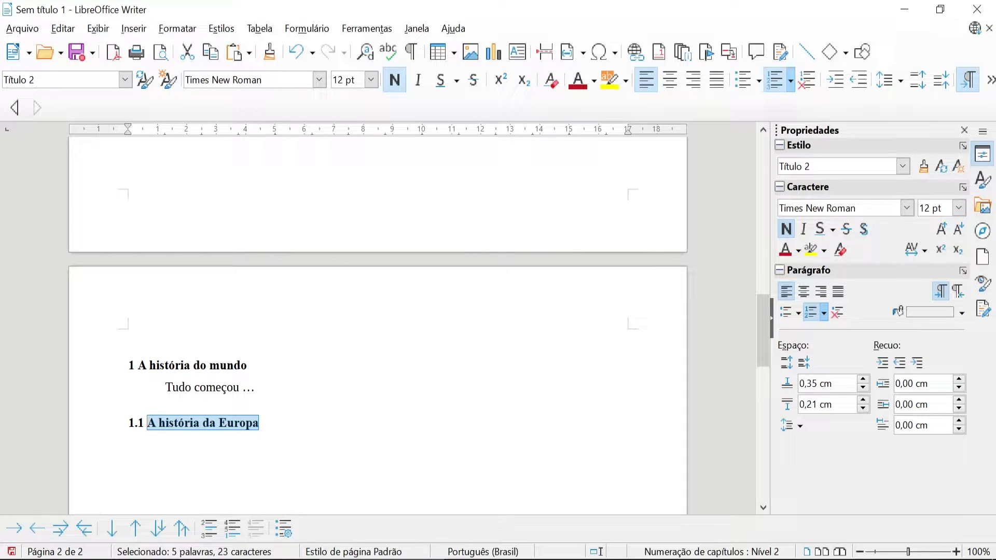
- Add an indented body paragraph reading "Na Europa a civilização ..." below the "A história da Europa" heading
key("End")
key("Return")
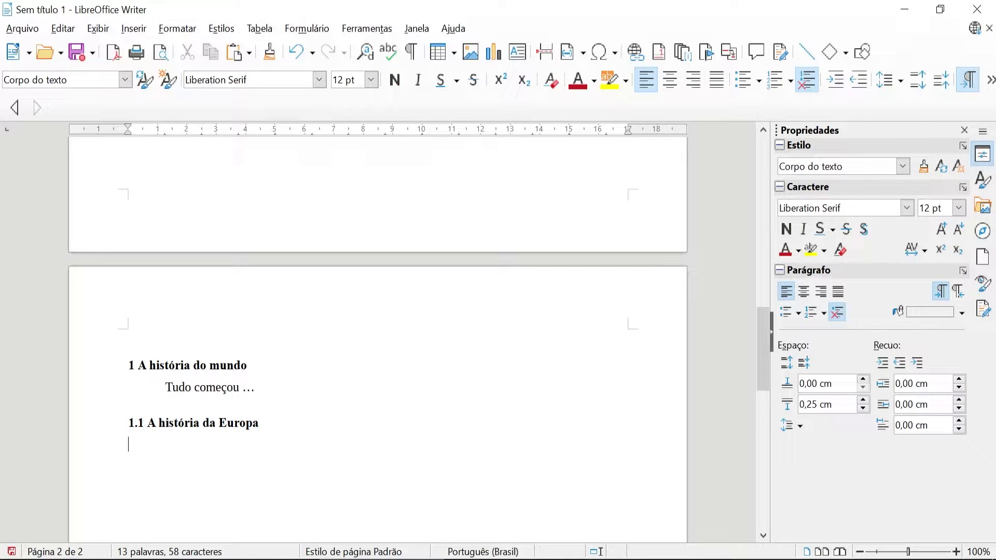
type("Na Europa a civilização ...")
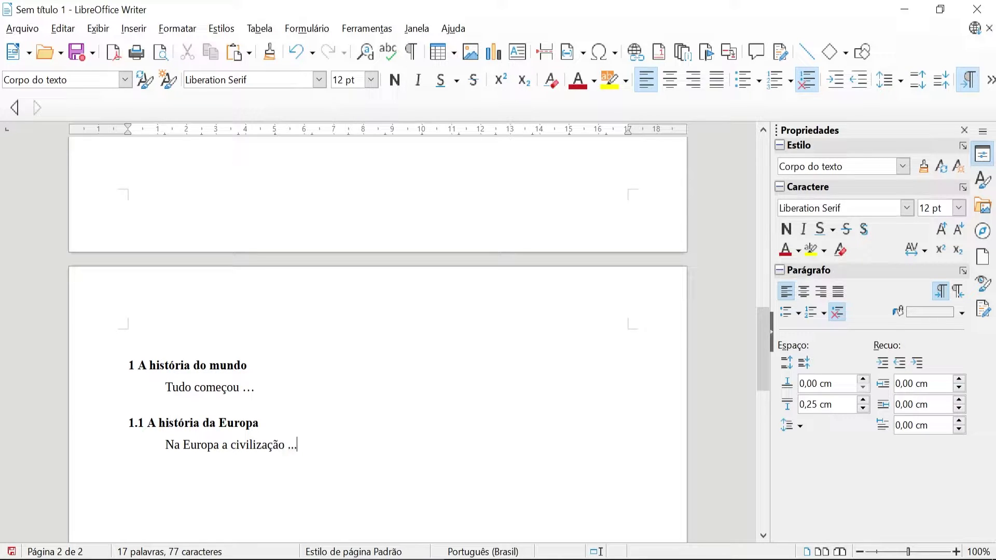
- Add the line "A história da Alemanha" below the Europe paragraph and apply the Título 3 style to it
key("Return")
type("A história ")
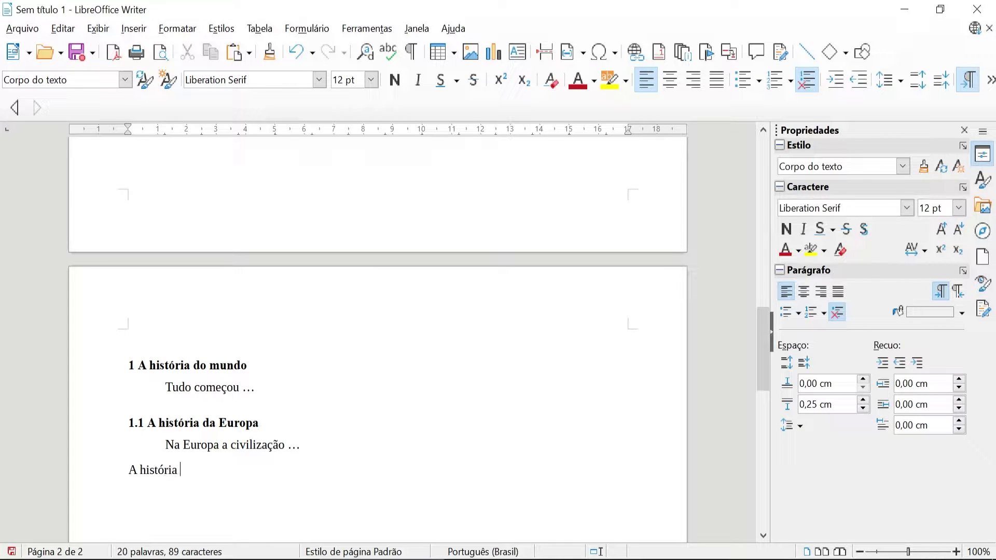
type("da Alemanha")
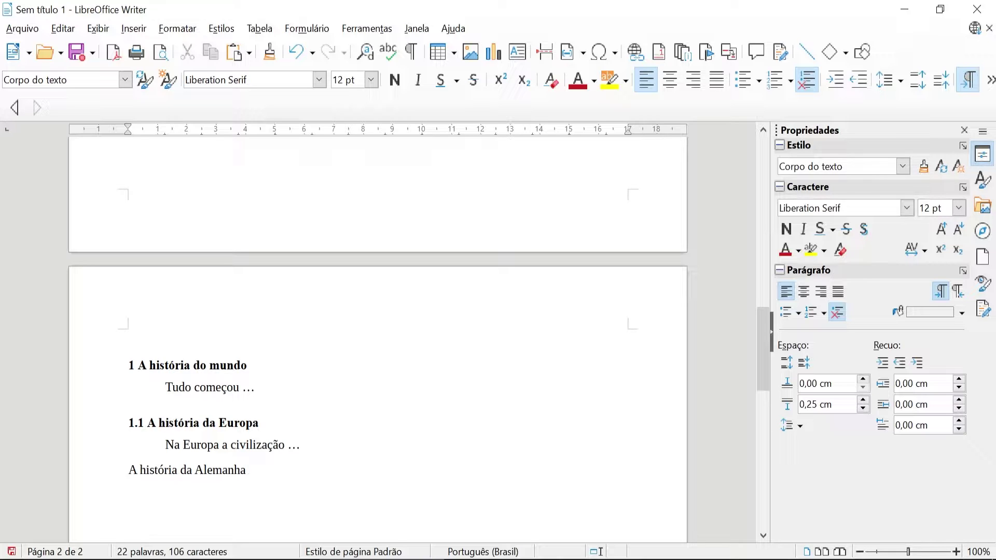
left_click_drag(247, 470, 129, 470)
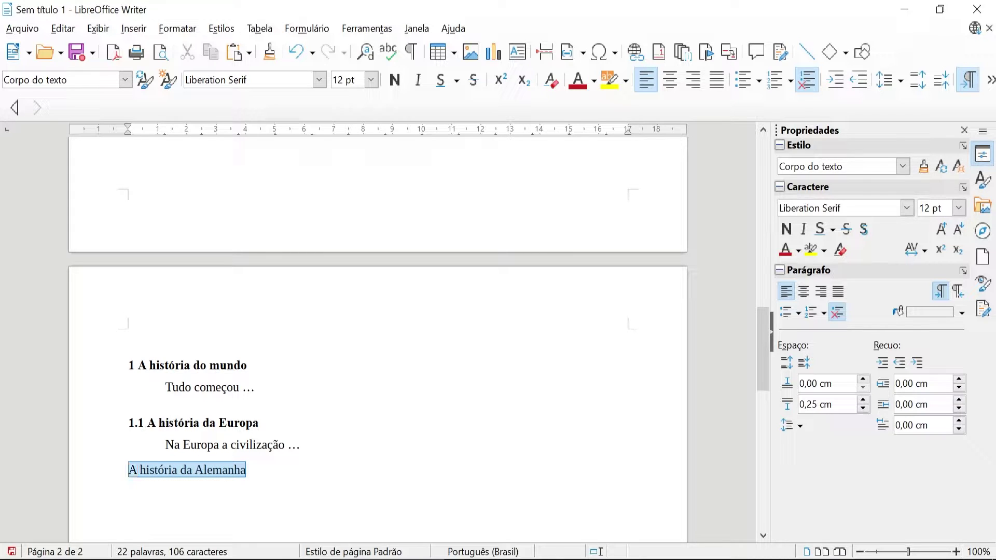
left_click(899, 169)
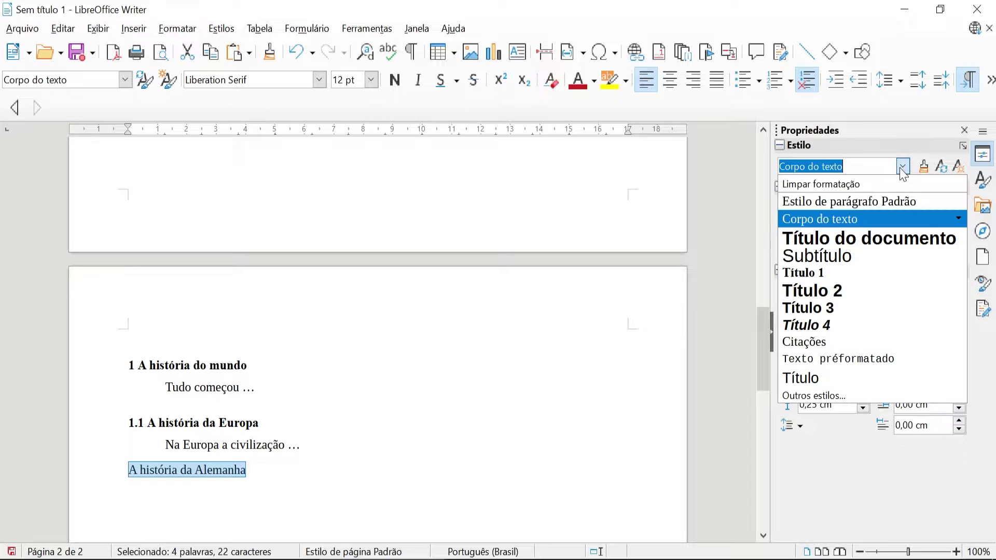
left_click(812, 310)
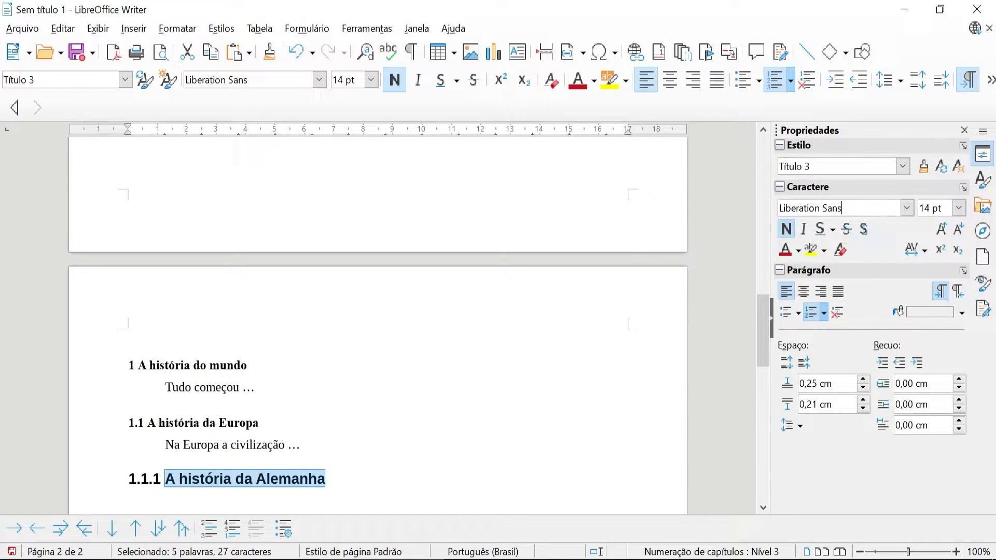
- Set the "A história da Alemanha" heading to Times New Roman, 12 pt
left_click(818, 208)
type("Times New Roman")
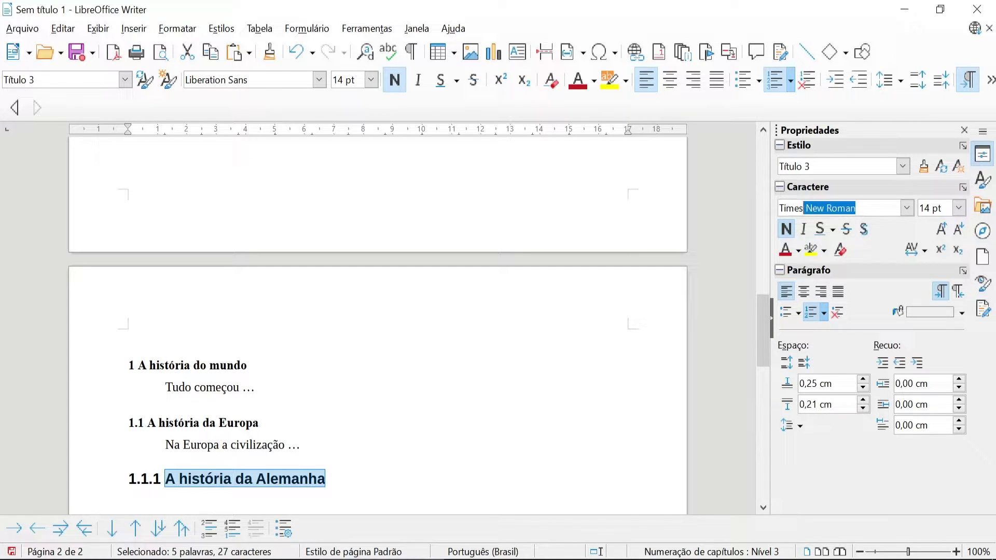
key("Return")
left_click(958, 207)
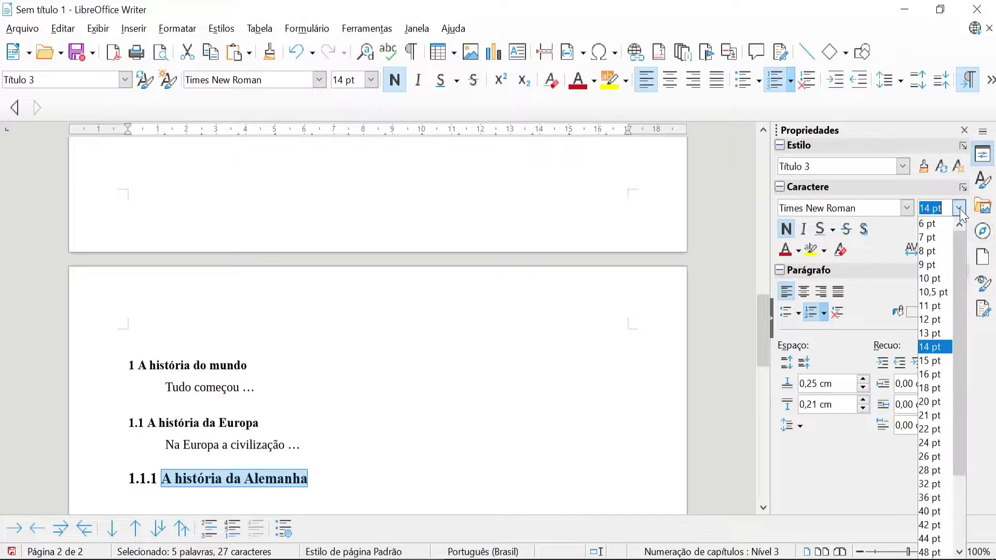
left_click(936, 320)
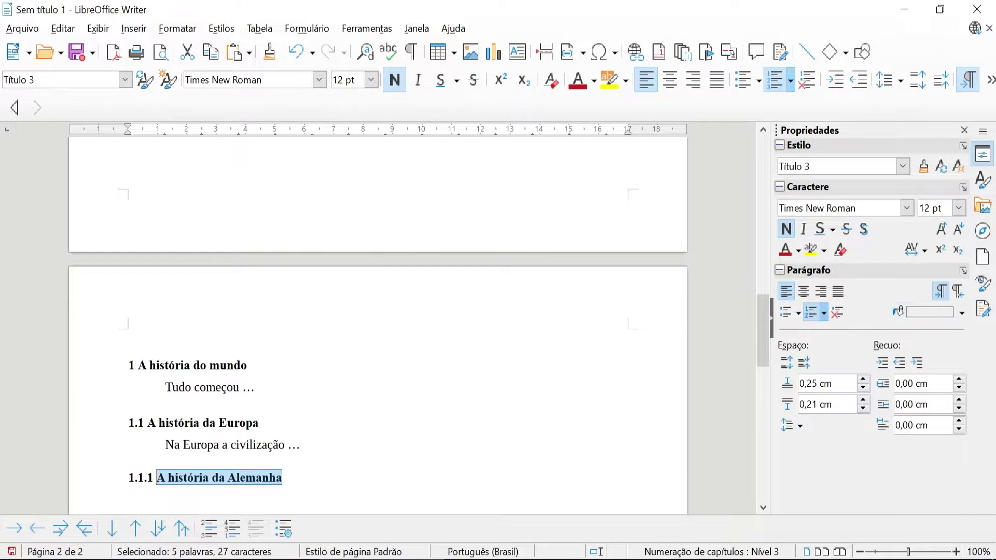
- Update the Título 3 and Título 2 styles from the formatting of their reformatted headings
left_click(944, 169)
left_click(204, 423)
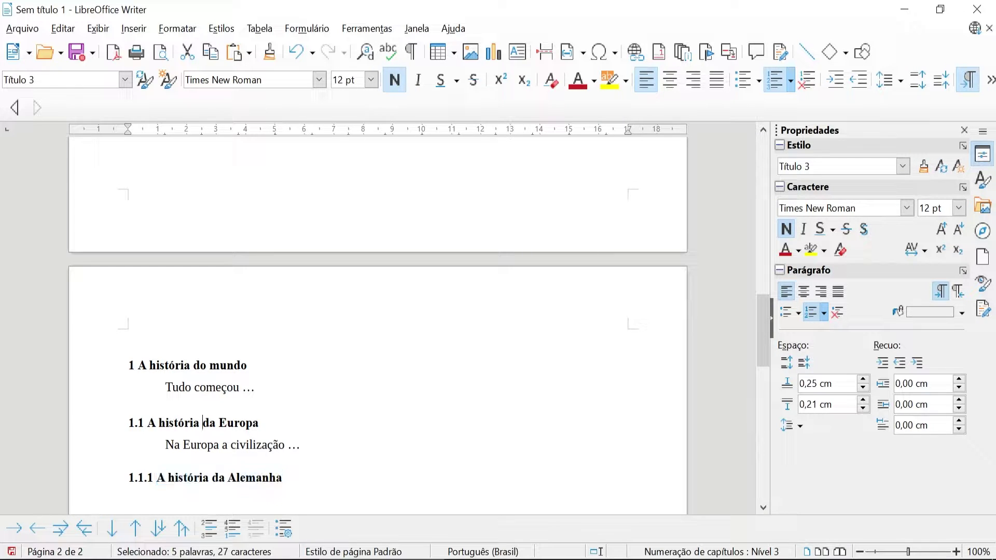
left_click(944, 173)
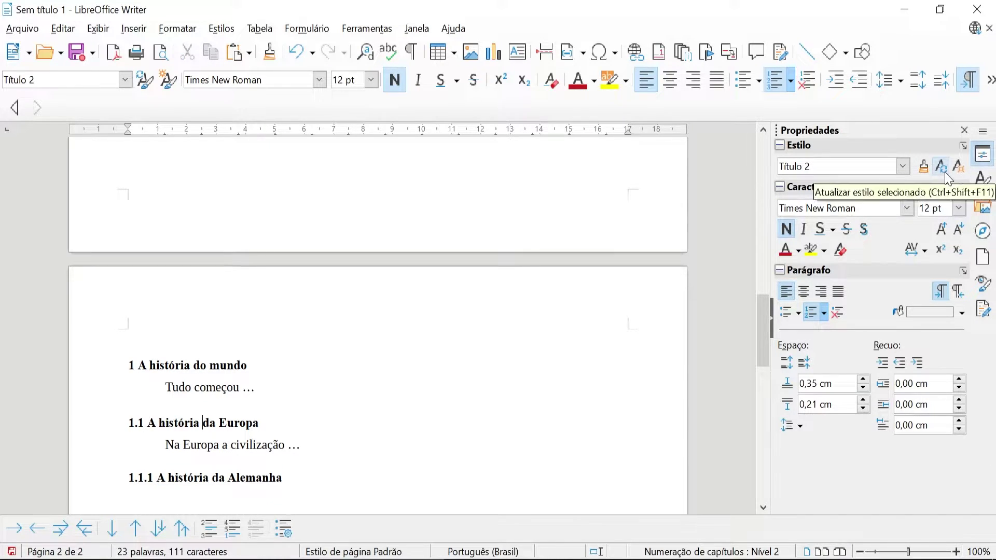
- Add the line "A história de Portugal" below the "A história da Alemanha" heading, leaving an empty line between them
left_click(291, 480)
key("Return")
key("Return")
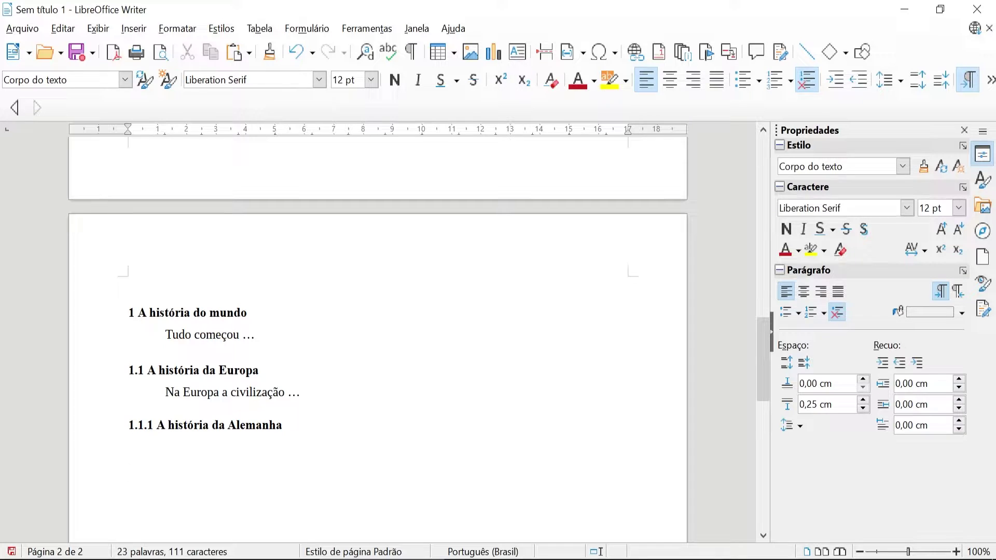
type("A história de Portugal")
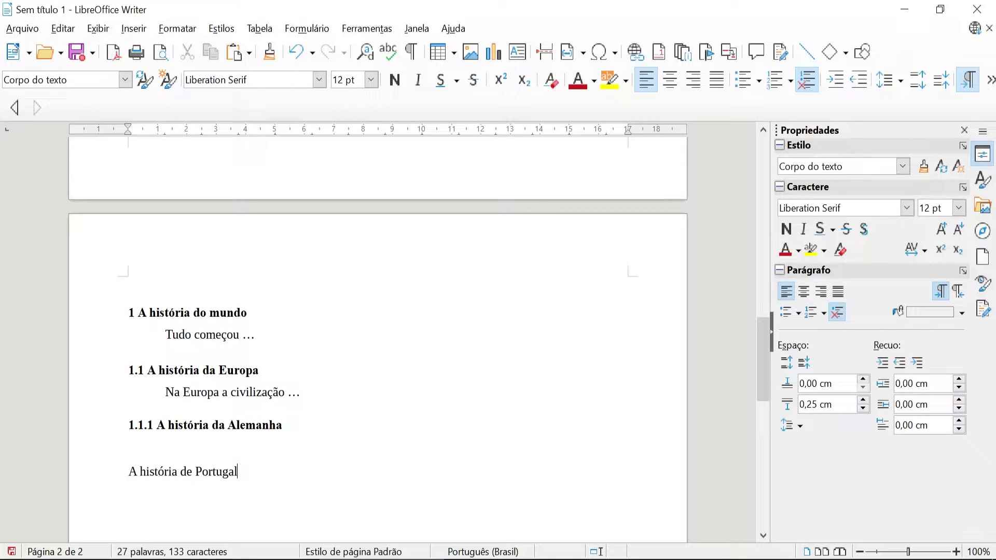
- Apply the Título 3 style to the "A história de Portugal" line
key("ctrl+shift+Left")
key("ctrl+shift+Left")
key("ctrl+shift+Left")
key("ctrl+shift+Left")
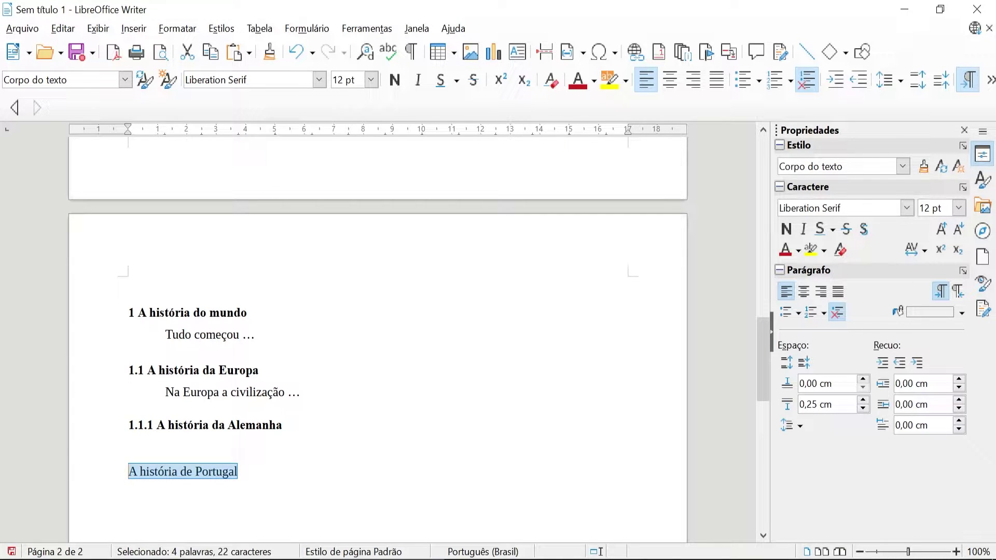
left_click(903, 166)
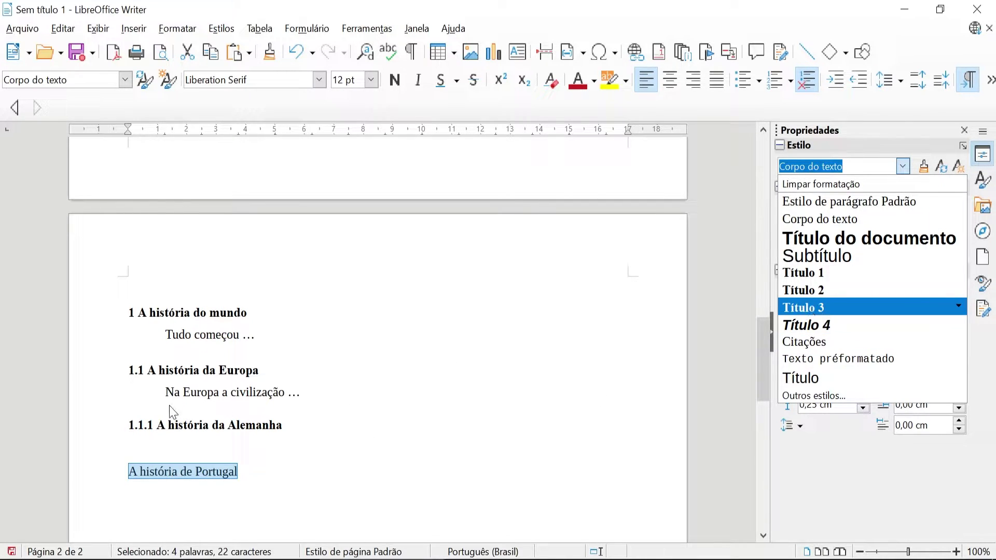
key("Up")
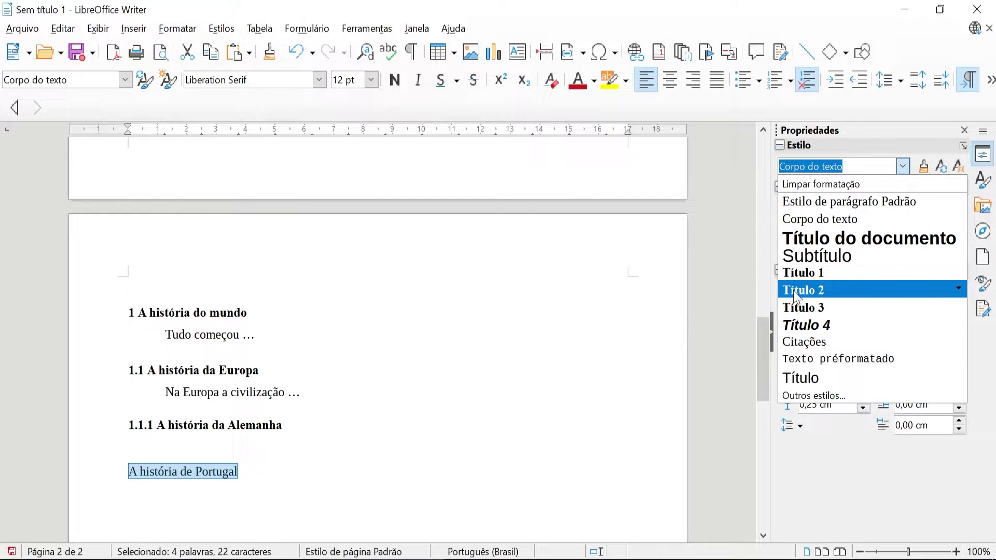
left_click(819, 308)
scroll(377, 311, "down", 2)
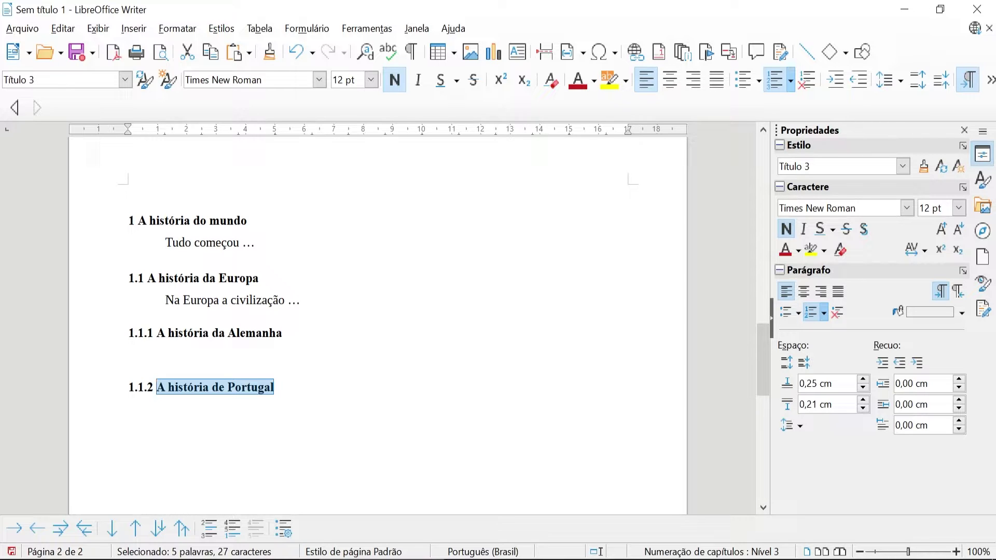
- Add the line "Grandes personalidades da história" below the "A história de Portugal" heading, leaving an empty line between them
key("End")
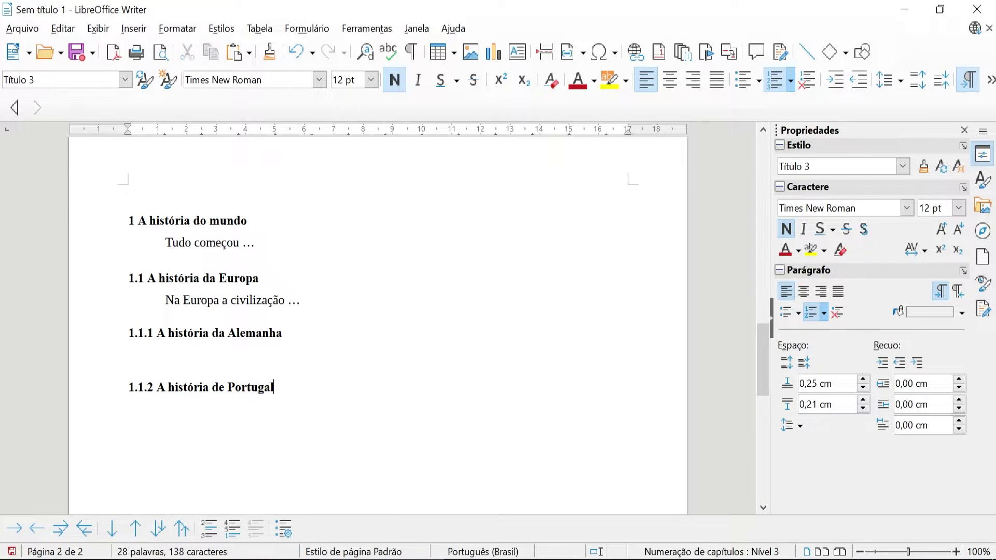
key("Return")
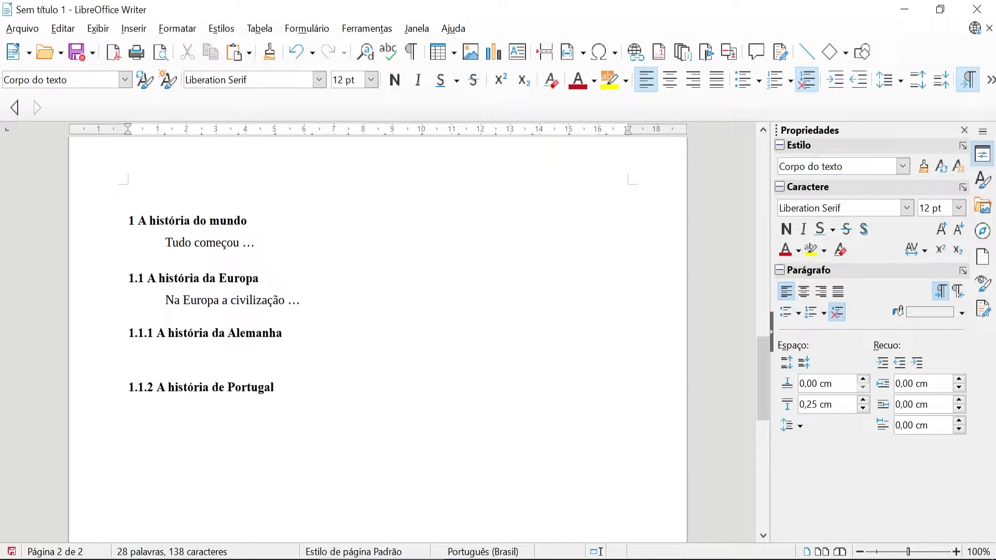
type("Grandes personalidae")
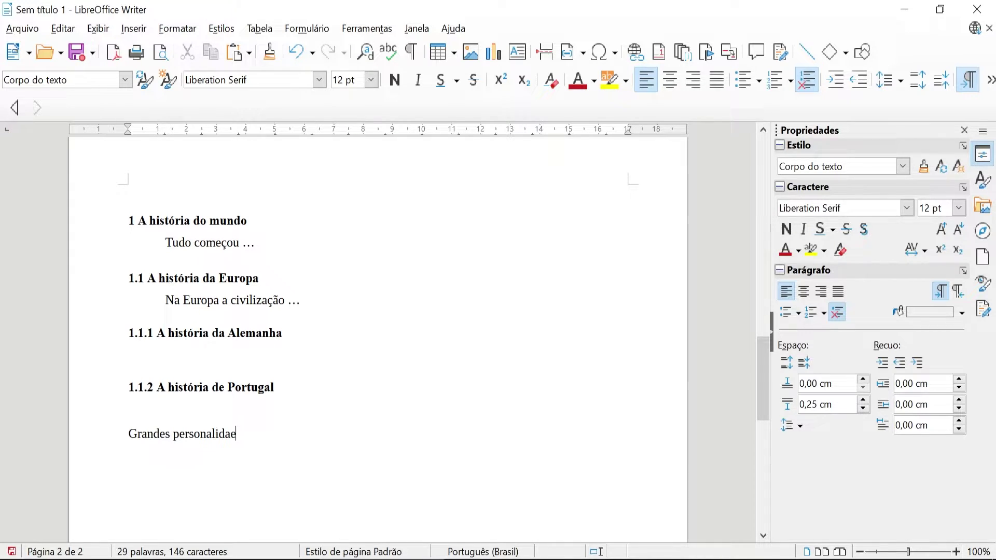
key("BackSpace")
type("des da história")
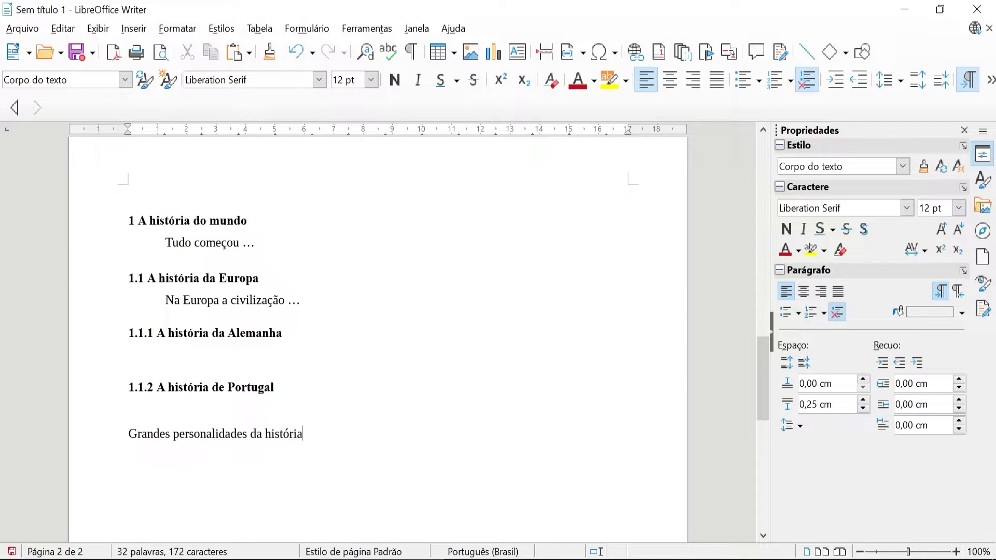
- Apply the Título 1 style to the "Grandes personalidades da história" line
key("shift+Left")
key("shift+Left")
key("shift+Left")
key("shift+Left")
key("shift+Left")
key("shift+Left")
key("shift+Left")
key("shift+Left")
key("shift+Left")
key("shift+Left")
key("shift+Left")
key("shift+Left")
key("shift+Left")
key("shift+Left")
key("shift+Left")
key("shift+Left")
key("shift+Left")
key("shift+Left")
key("shift+Left")
key("shift+Left")
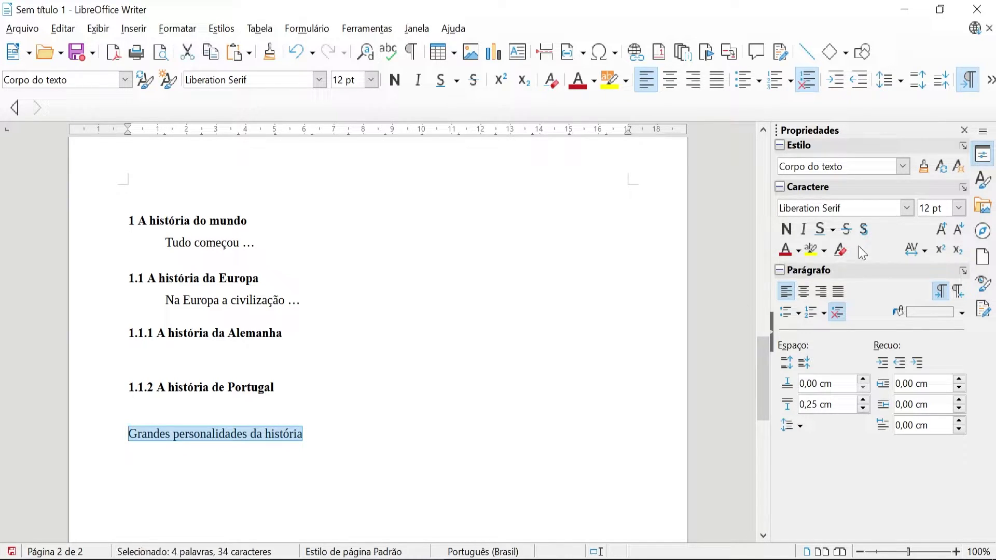
left_click(906, 169)
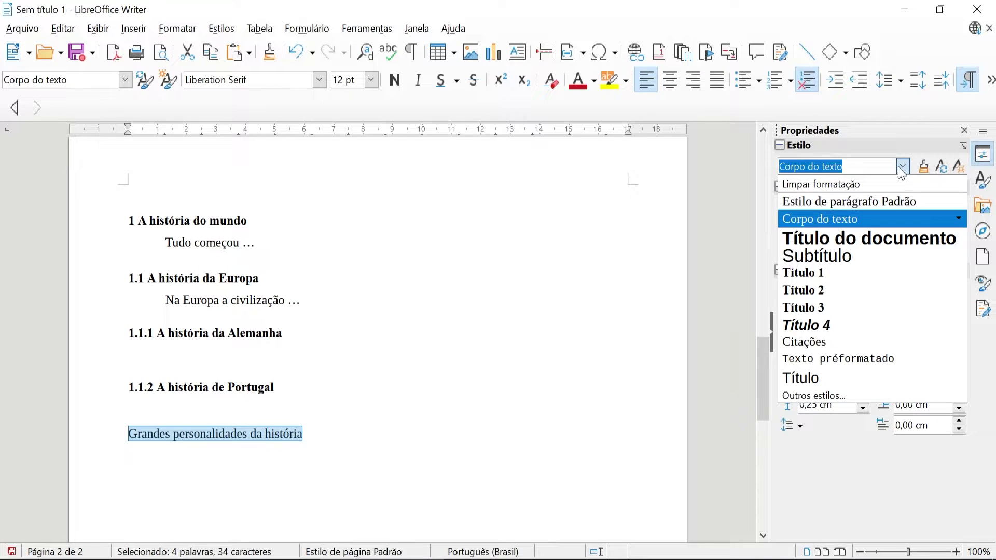
left_click(810, 272)
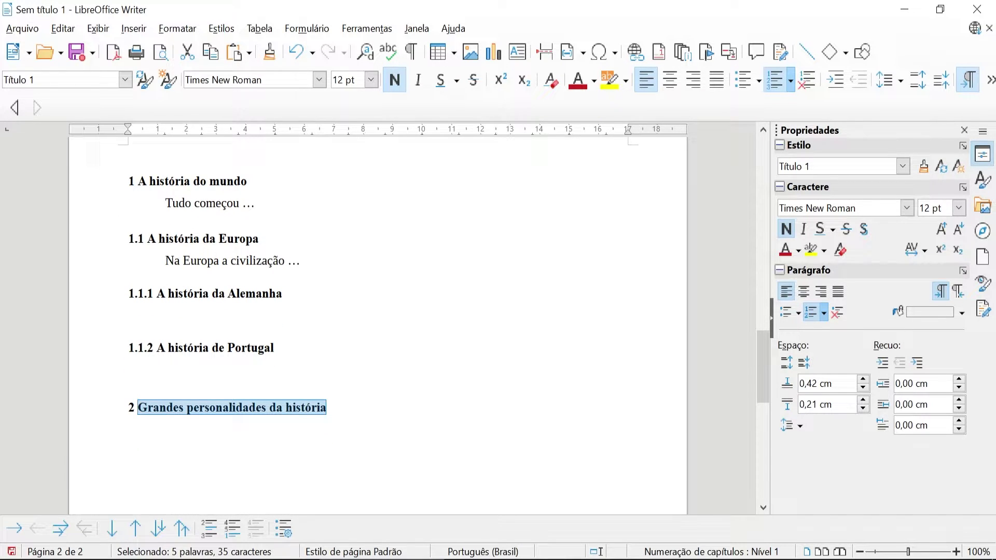
- Add "Thomas Edíson" below the "Grandes personalidades da história" heading after an empty line, and apply the Título 2 style to it
key("End")
key("Return")
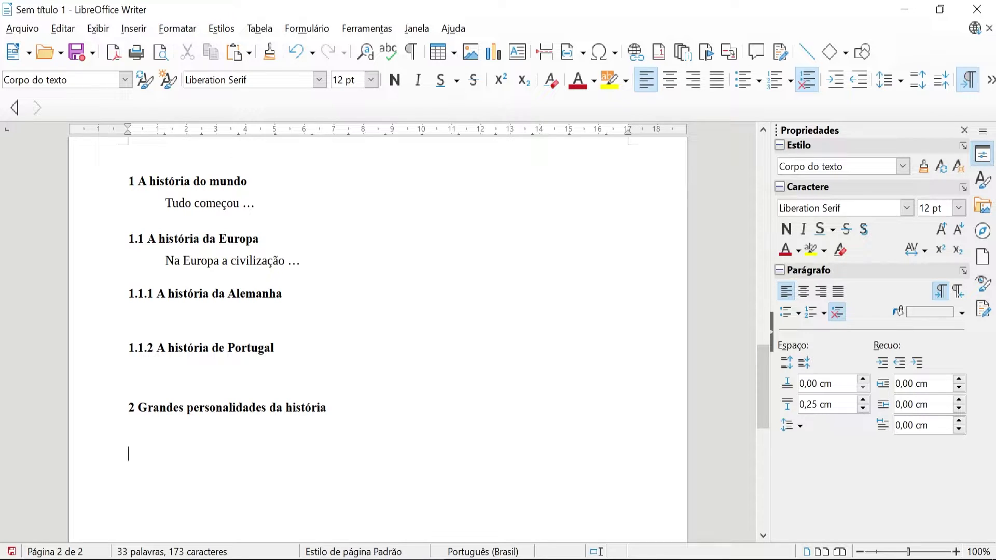
type("Thomas Edíson")
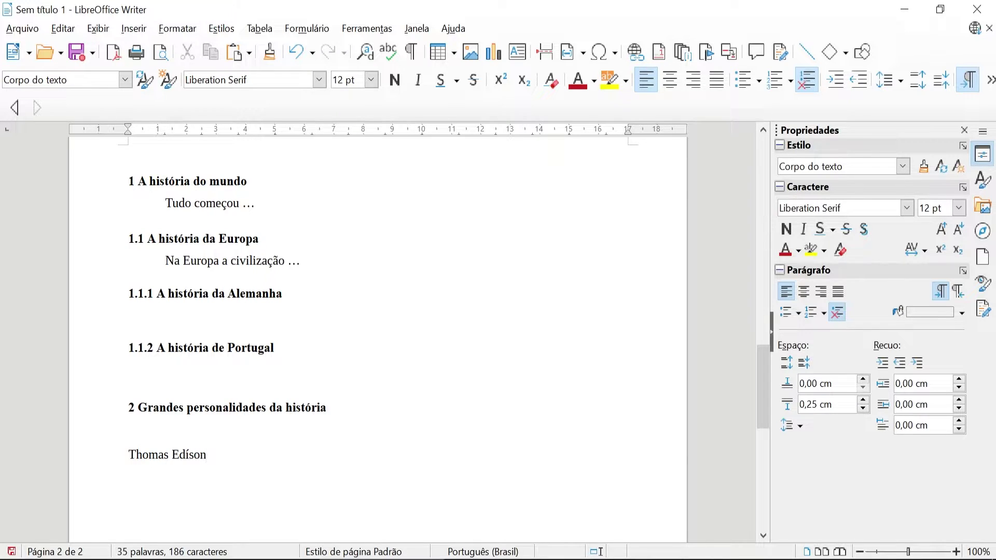
key("shift+Left")
key("shift+Left")
key("shift+Left")
key("shift+Left")
key("shift+Left")
key("shift+Left")
key("shift+Left")
key("shift+Left")
key("shift+Left")
key("shift+Left")
key("shift+Left")
key("shift+Left")
key("shift+Left")
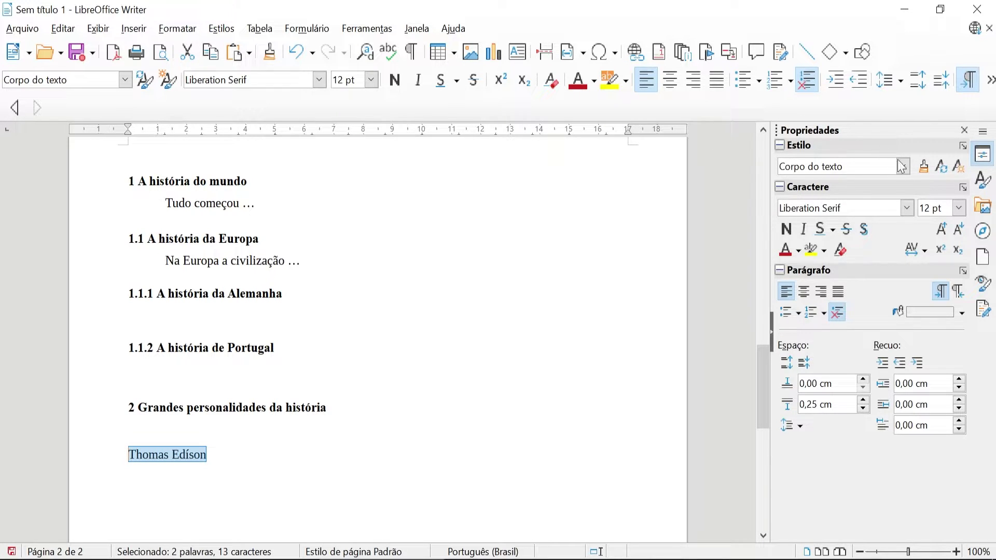
left_click(902, 167)
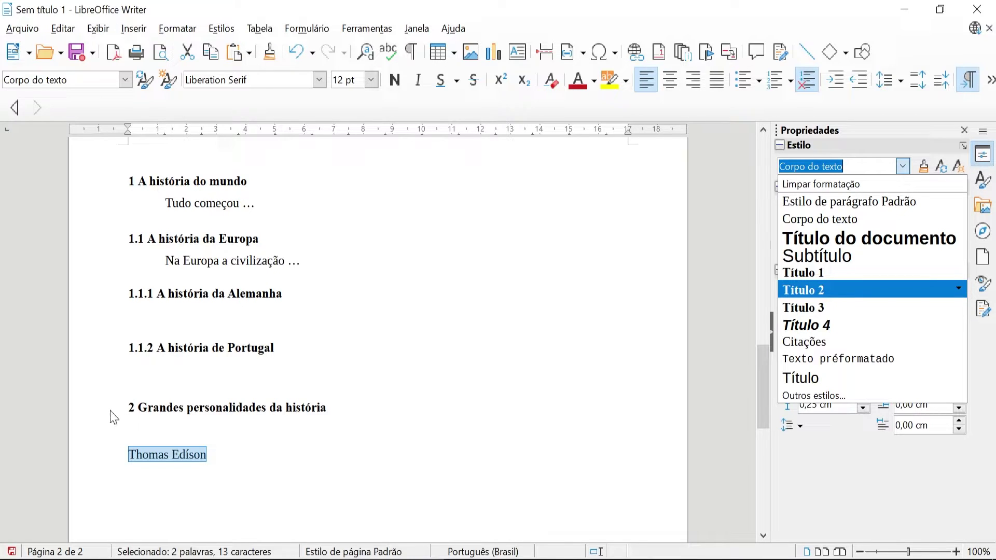
left_click(833, 295)
- Add the line "Santos Dumont" directly below the "Thomas Edíson" heading and apply the Título 2 style to it
key("End")
key("Return")
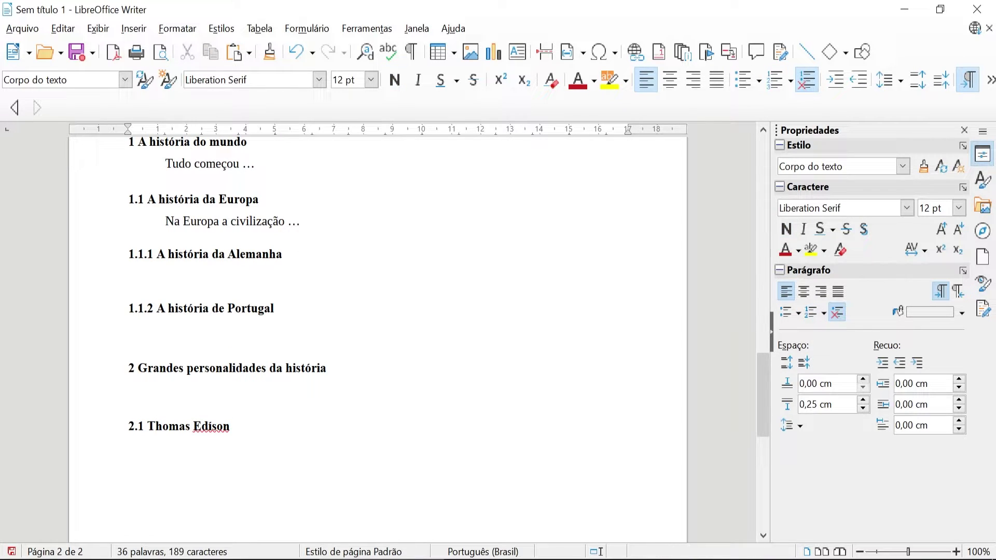
type("Santos Dumont")
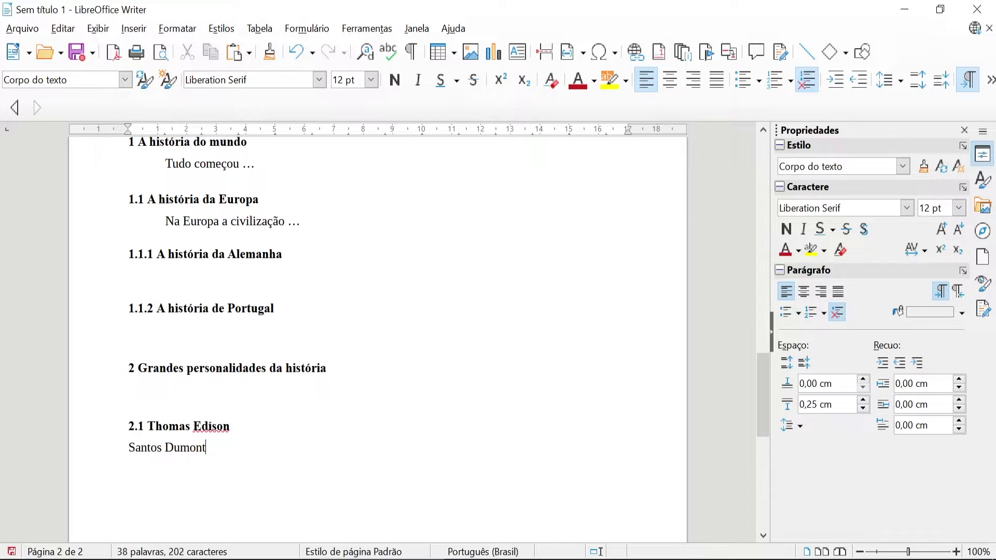
key("shift+Left")
key("shift+Left")
key("shift+Left")
key("shift+Left")
key("shift+Left")
key("shift+Left")
key("shift+Left")
key("shift+Left")
key("shift+Left")
key("shift+Left")
key("shift+Left")
key("shift+Left")
key("shift+Left")
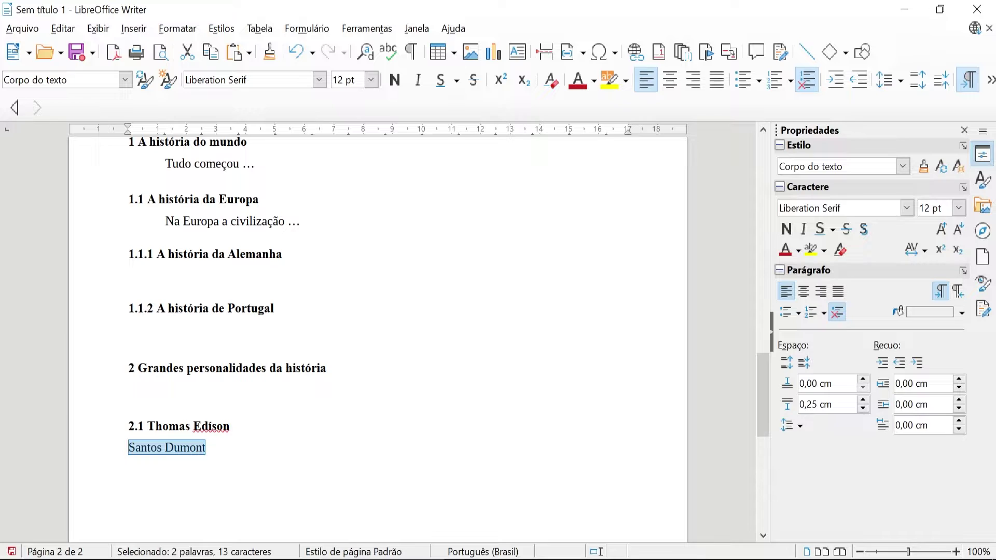
left_click(903, 166)
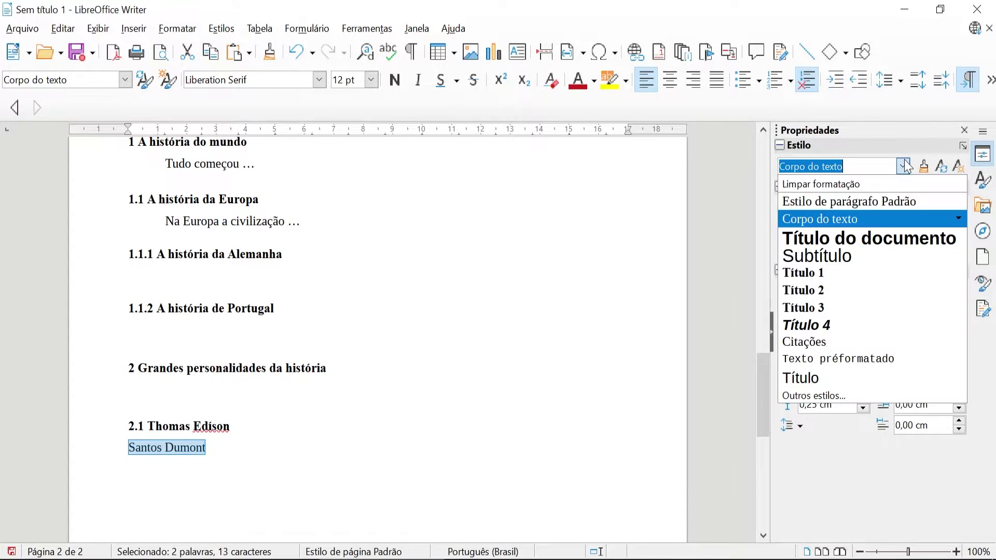
left_click(840, 295)
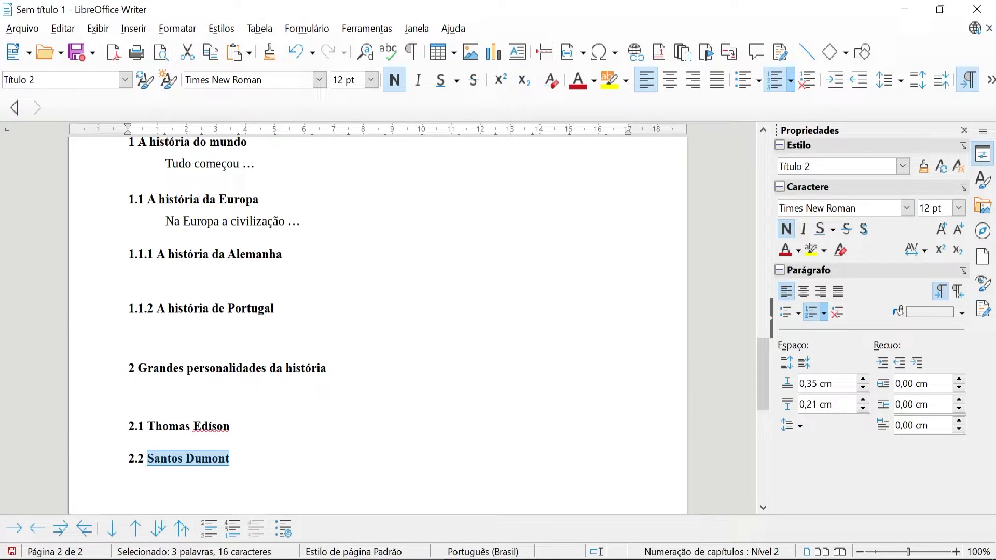
- Add "Bibliografia" below the "Santos Dumont" heading after an empty line, and apply the Título 1 style to it
key("End")
key("Return")
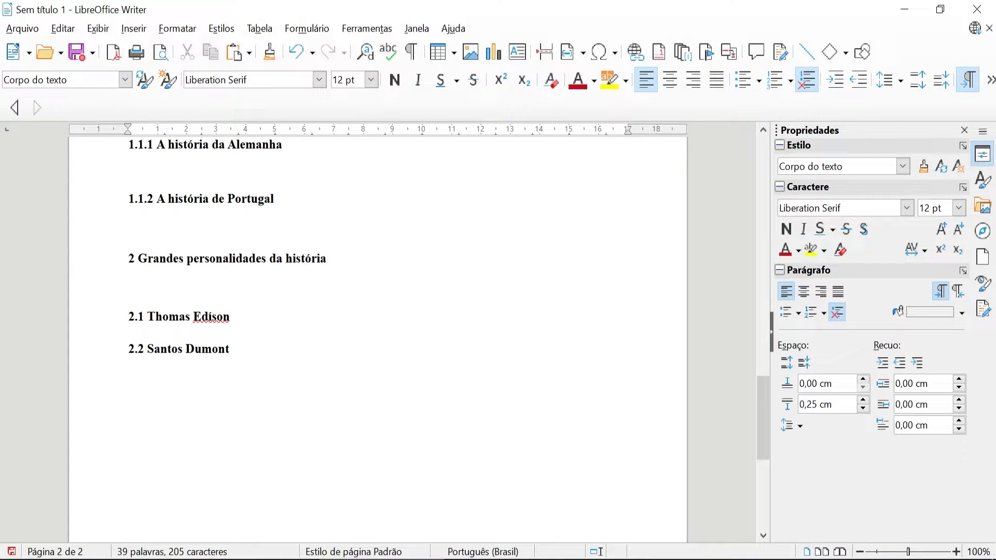
type("Bibliografia")
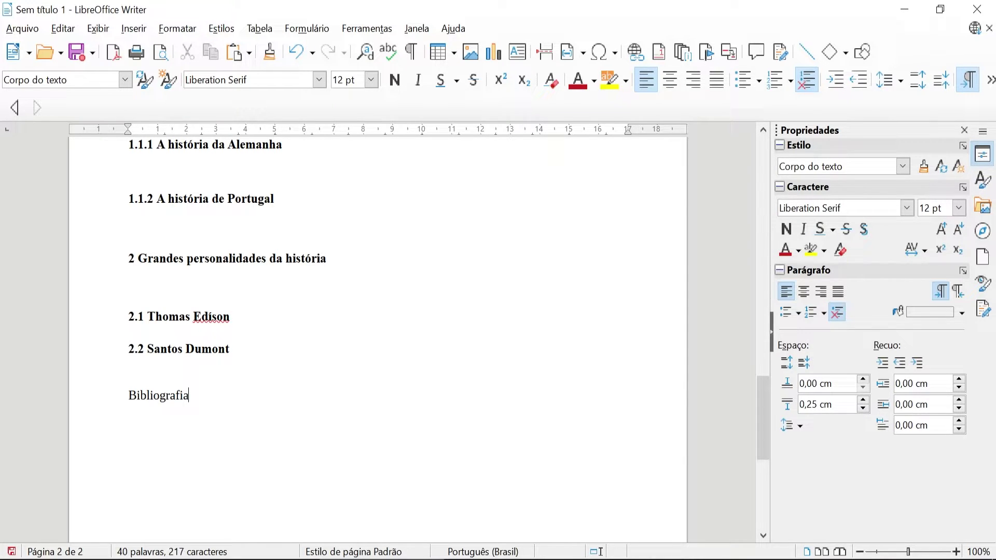
key("shift+Left")
key("shift+Left")
key("shift+Left")
key("shift+Left")
key("shift+Left")
key("shift+Left")
key("shift+Left")
key("shift+Left")
key("shift+Left")
key("shift+Left")
key("shift+Left")
key("shift+Left")
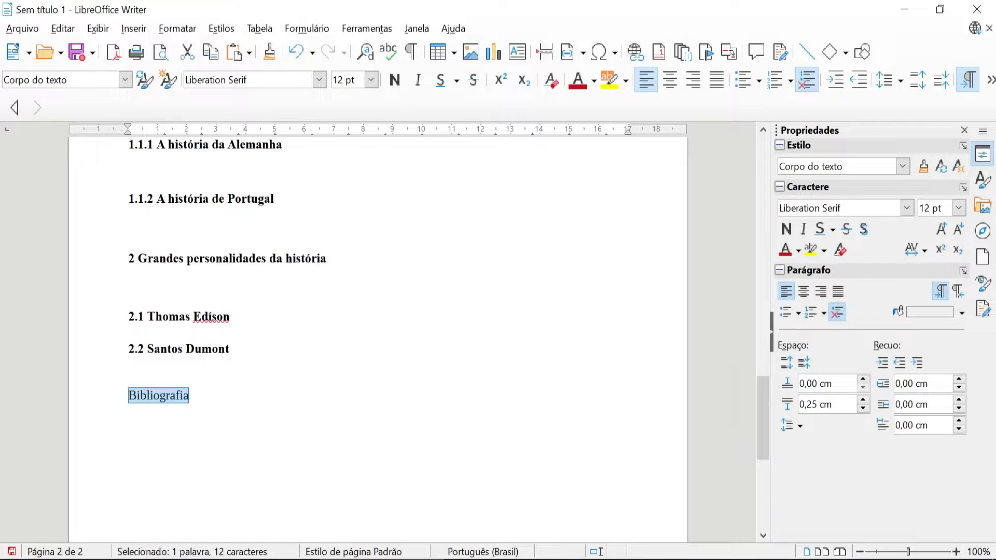
left_click(902, 166)
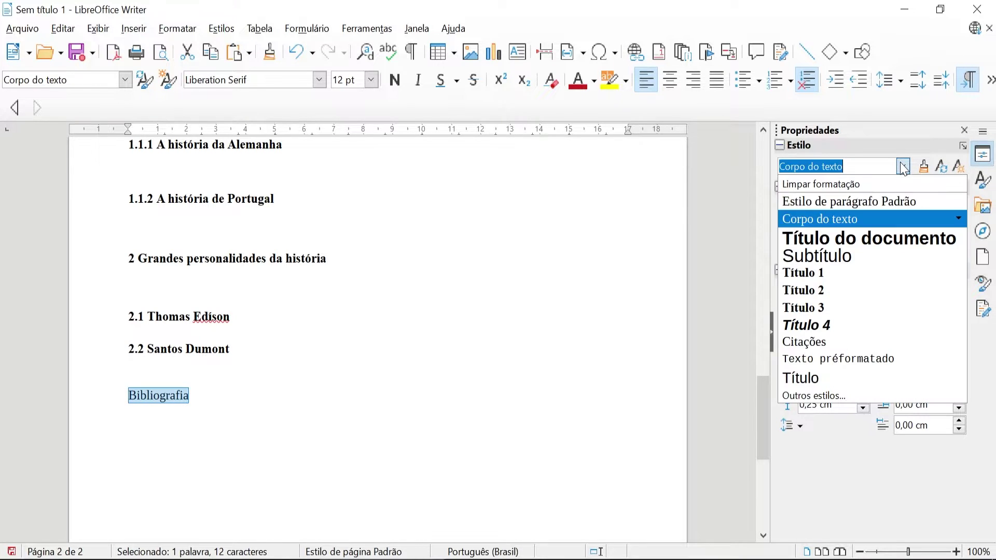
left_click(824, 276)
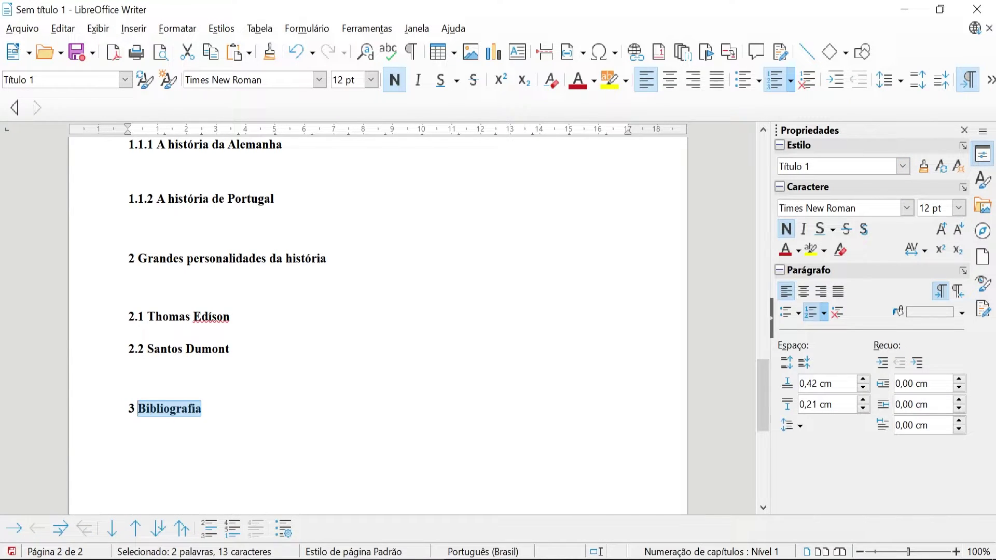
left_click(201, 408)
- Insert the line "A história das Américas" between the Portugal heading and "Grandes personalidades da história", and apply the Título 2 style to it
scroll(377, 311, "up", 4)
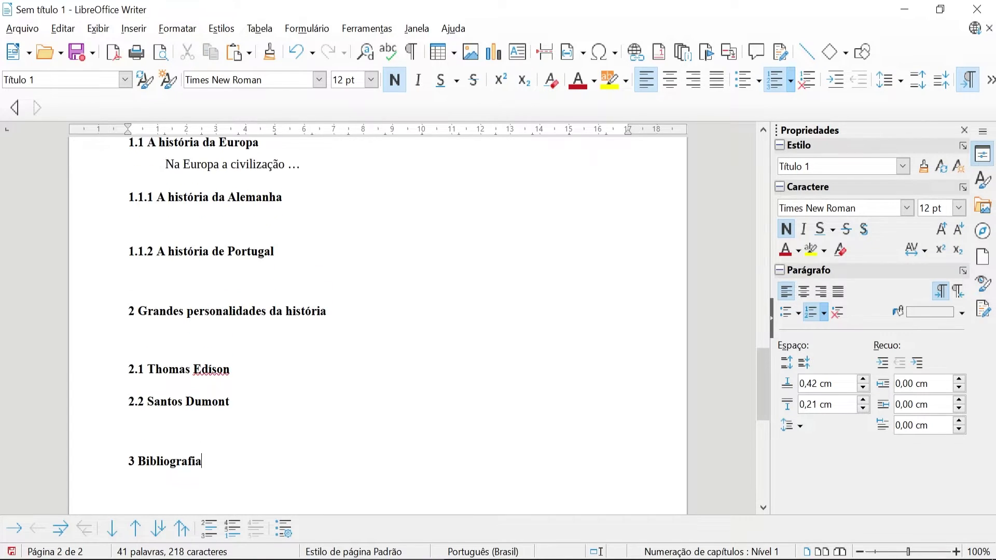
scroll(377, 311, "up", 1)
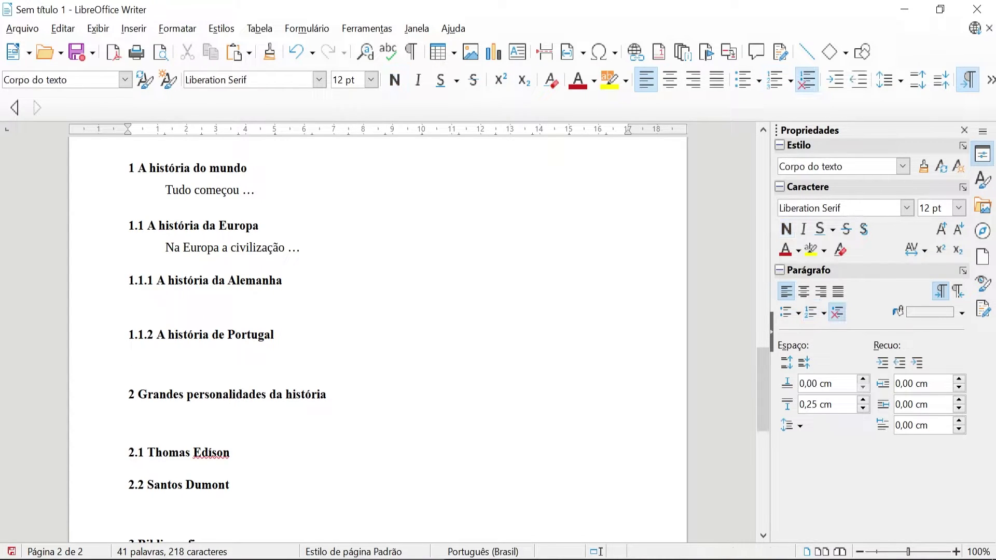
key("Return")
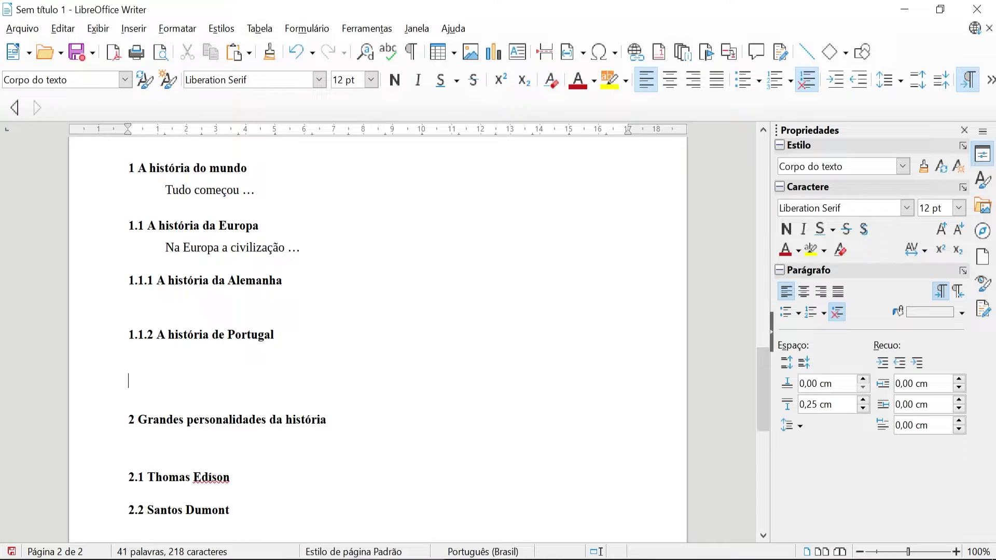
type("A história das ")
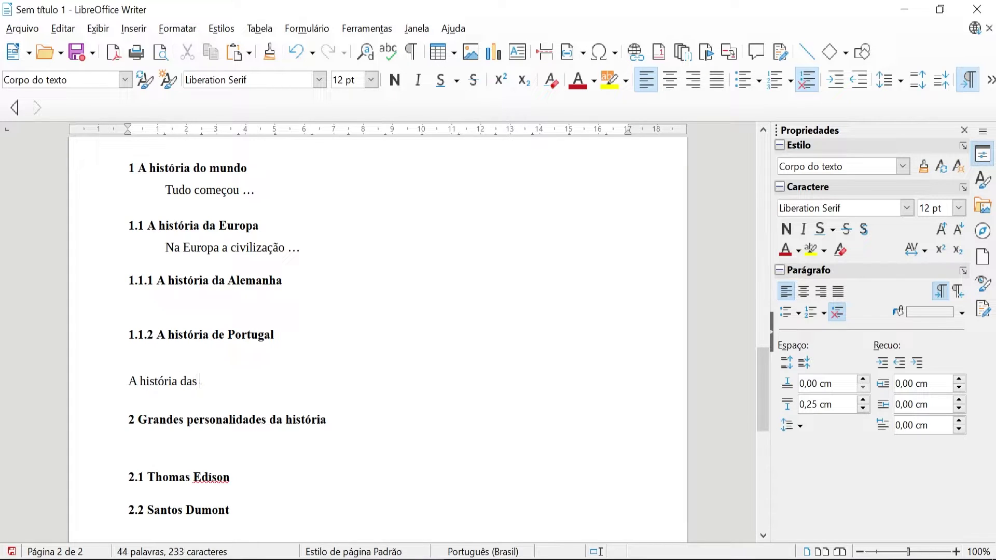
type("Américas")
key("shift+Home")
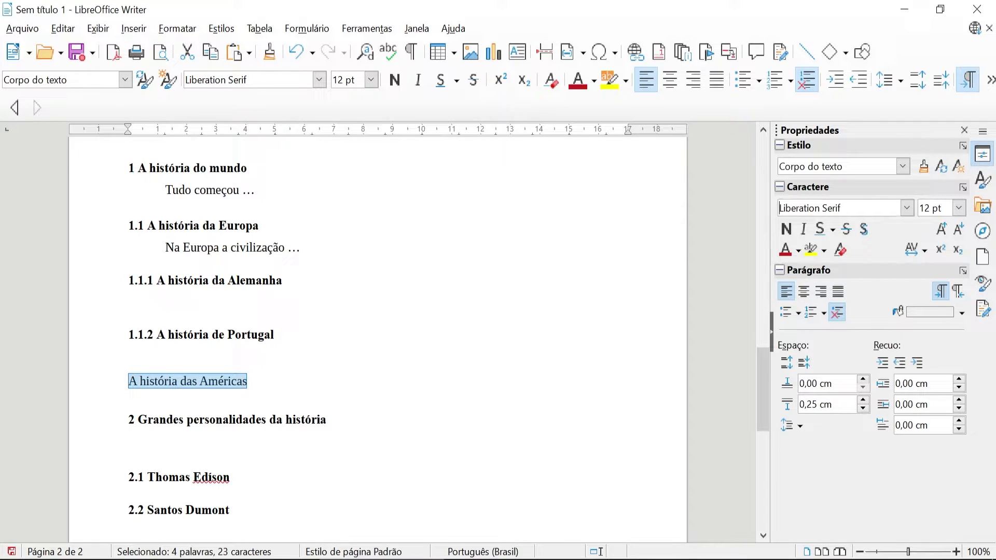
left_click(902, 166)
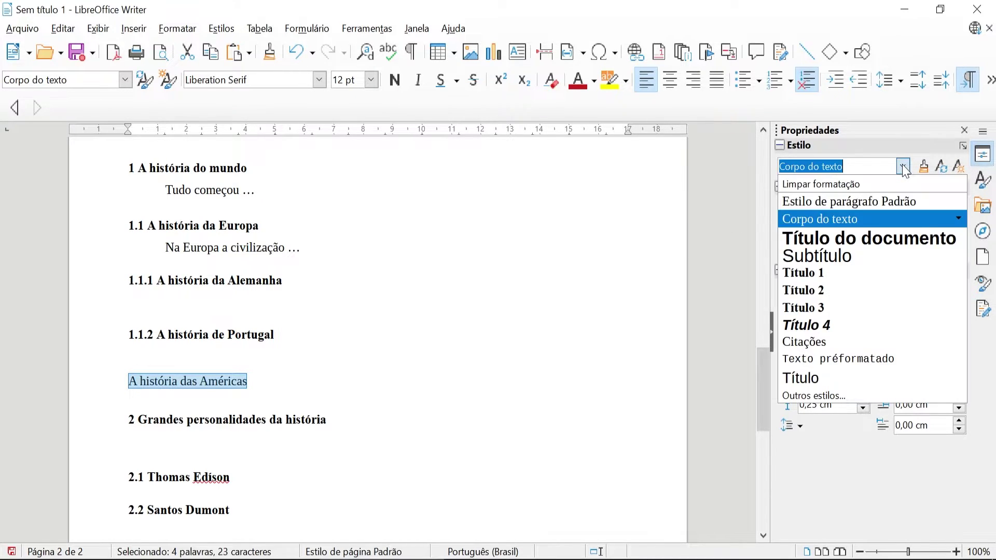
left_click(839, 292)
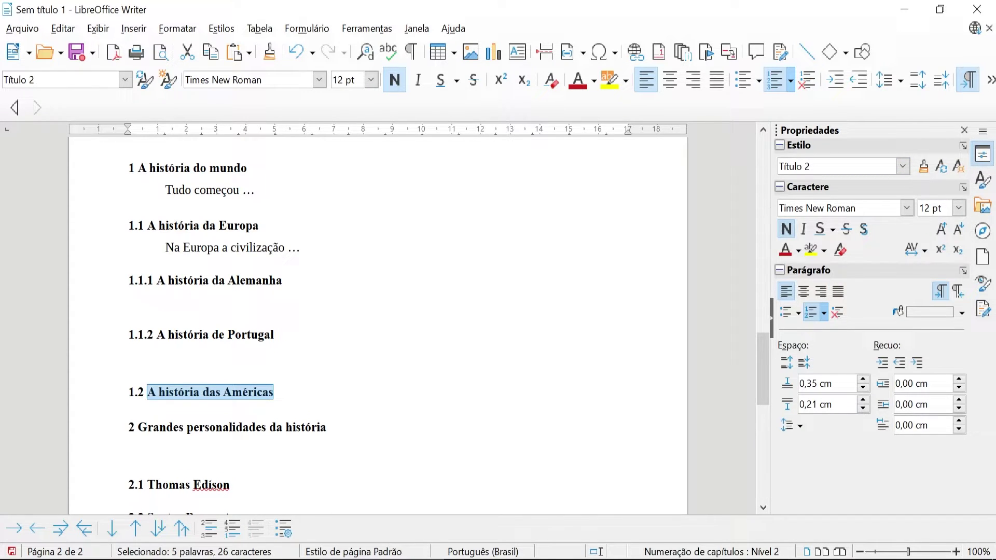
scroll(377, 311, "down", 1)
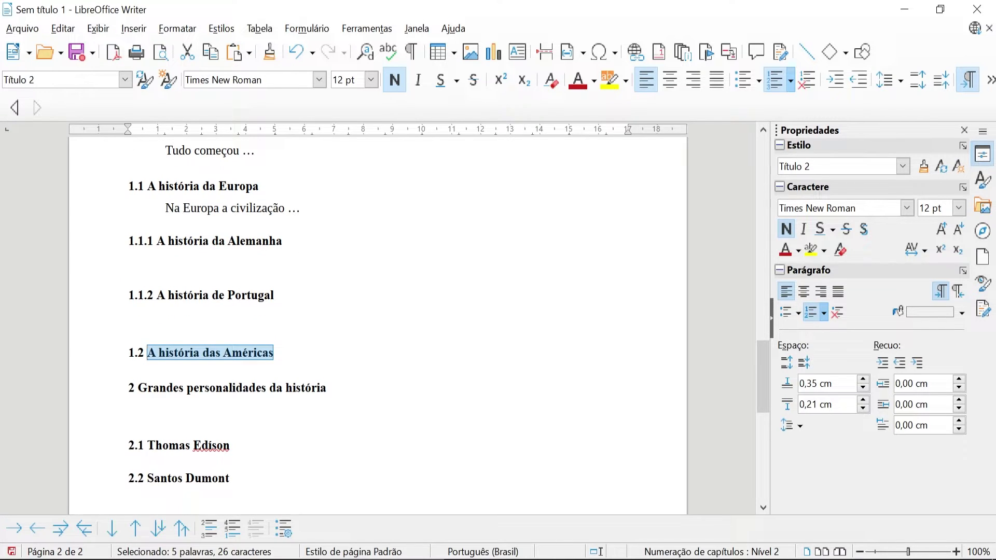
scroll(378, 321, "down", 1)
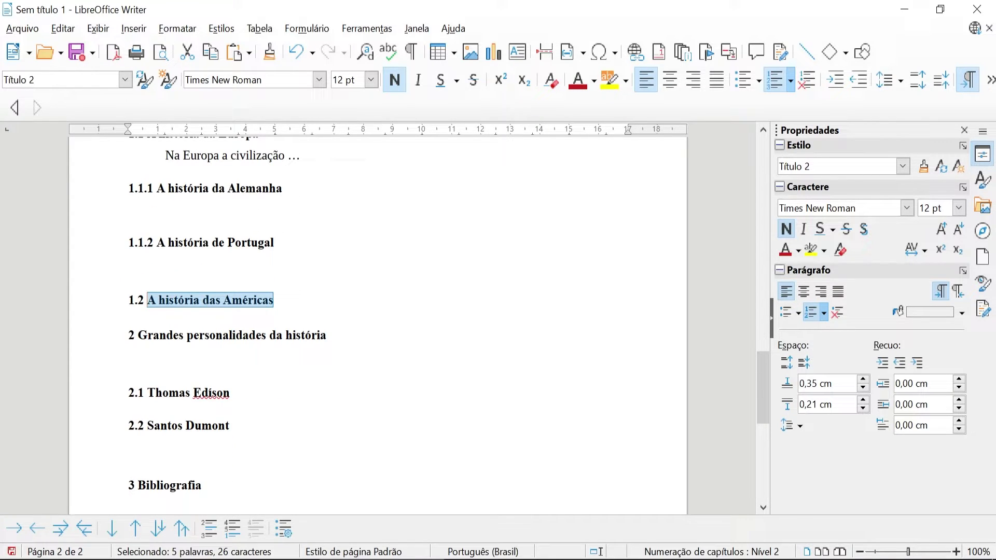
scroll(377, 321, "up", 3)
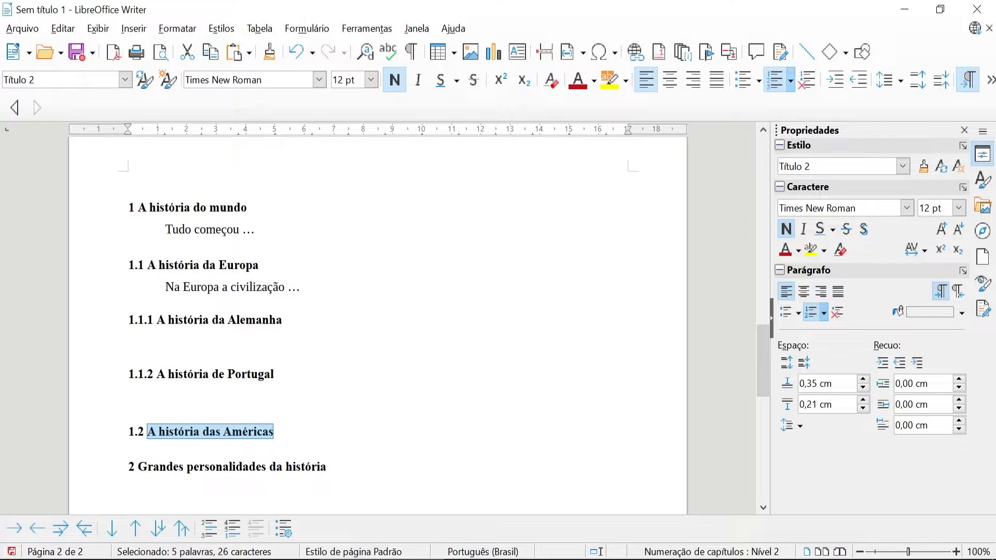
- Review the numbered headings through the document, from "A história do mundo" to "Bibliografia", checking their chapter numbering
scroll(377, 321, "down", 1)
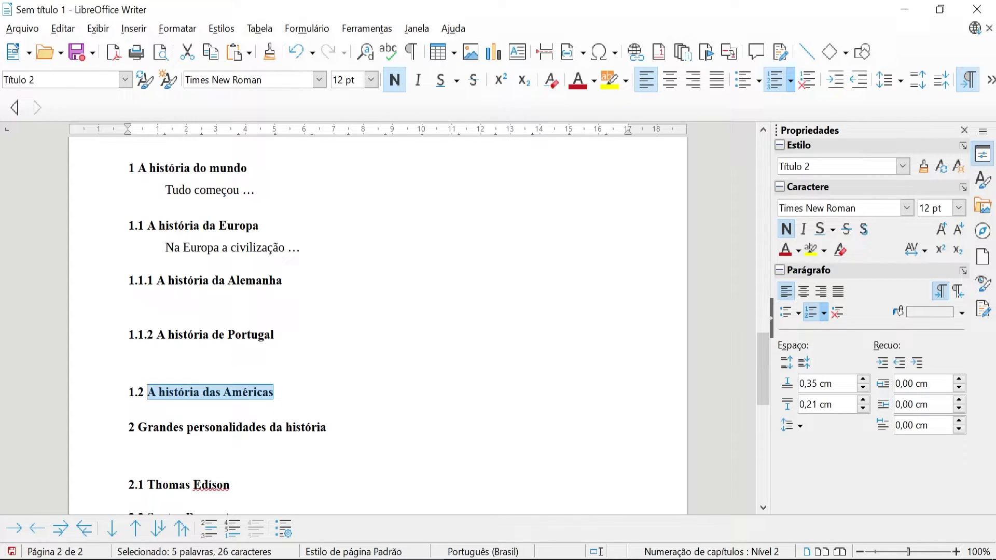
scroll(377, 311, "down", 6)
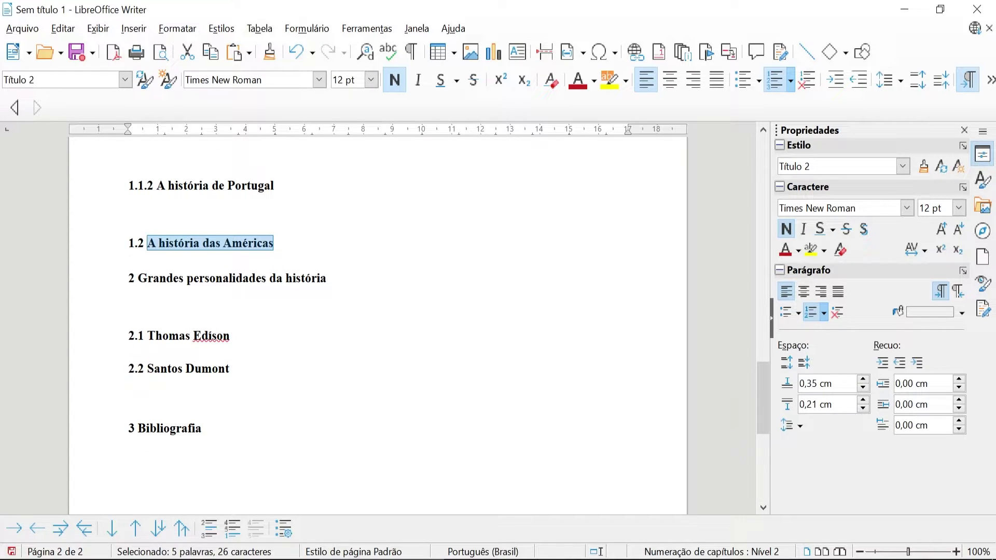
scroll(378, 311, "up", 2)
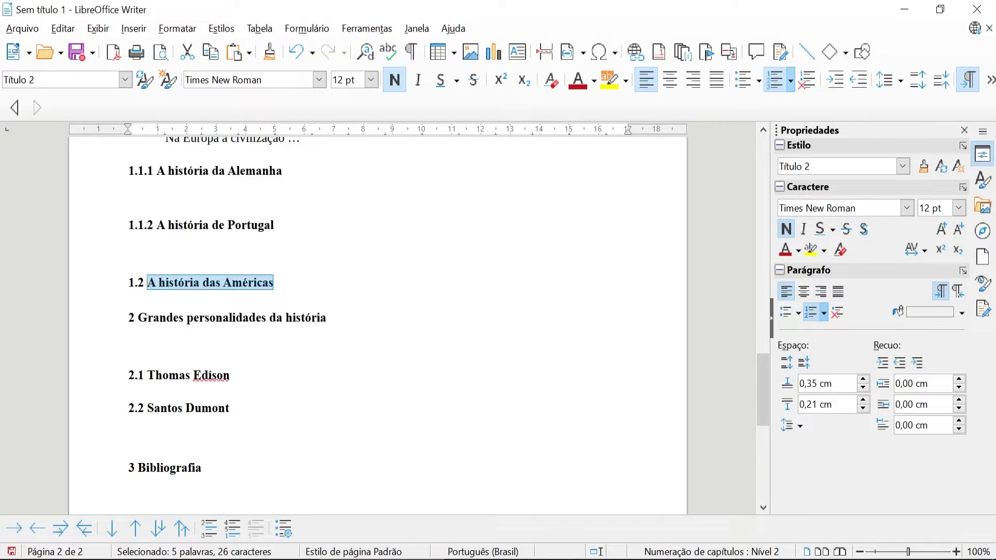
scroll(377, 322, "down", 2)
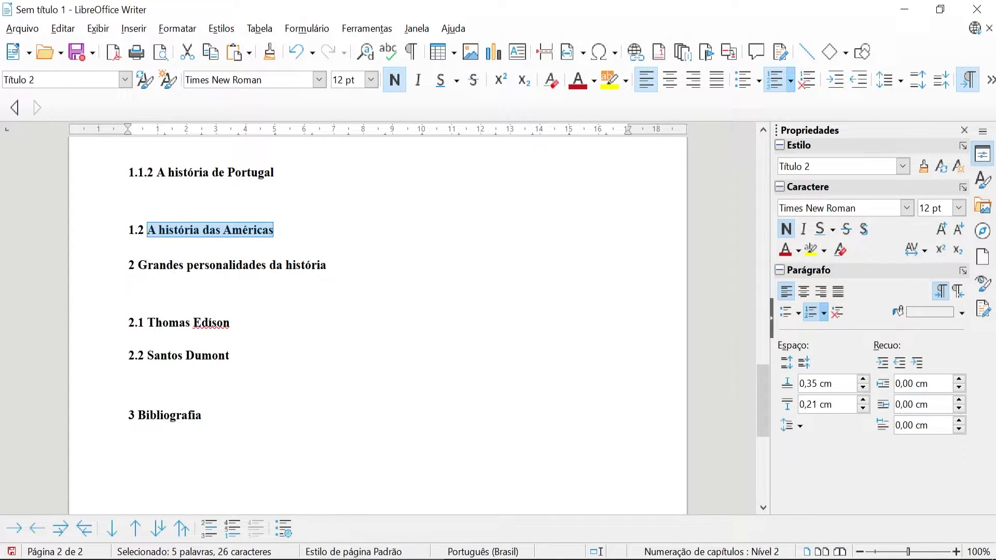
scroll(378, 322, "up", 2)
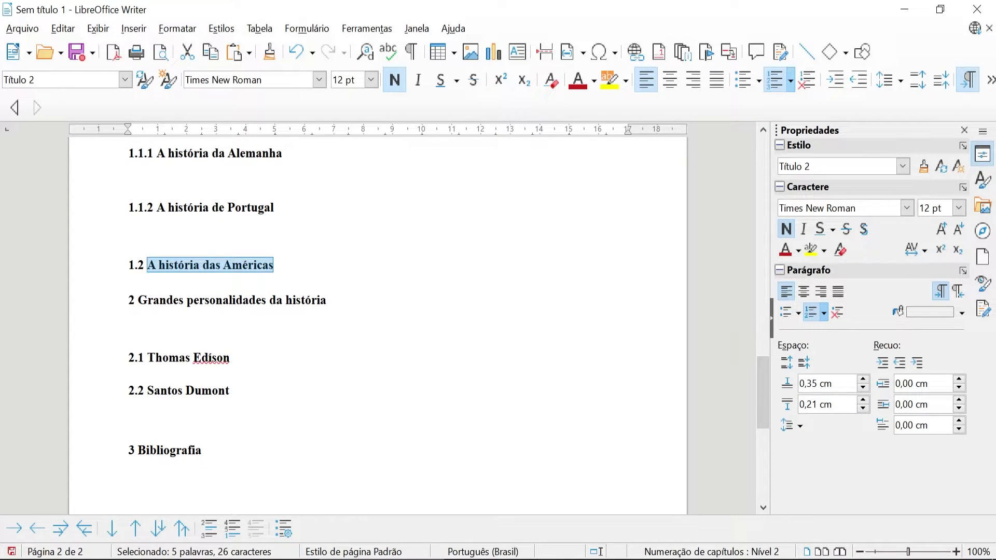
scroll(378, 321, "up", 8)
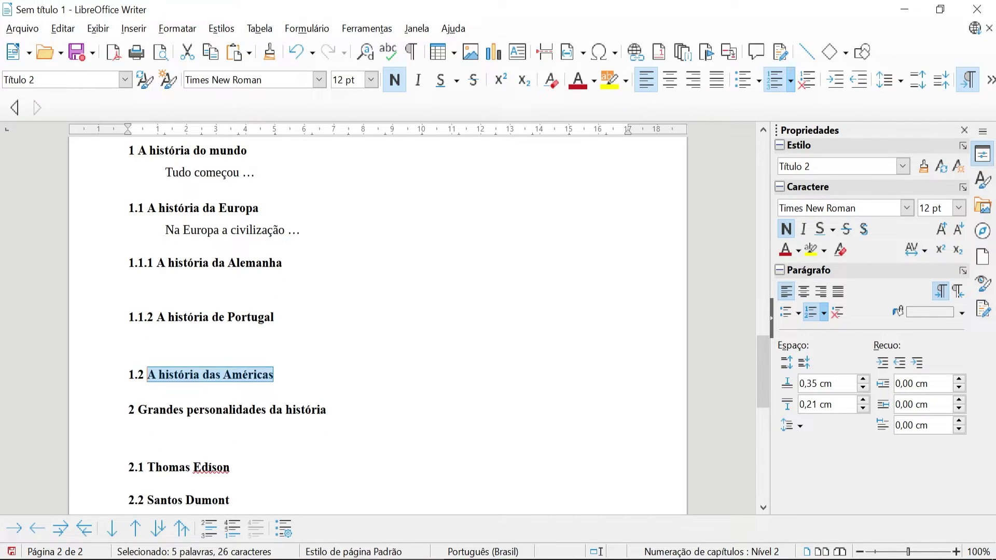
scroll(378, 322, "down", 4)
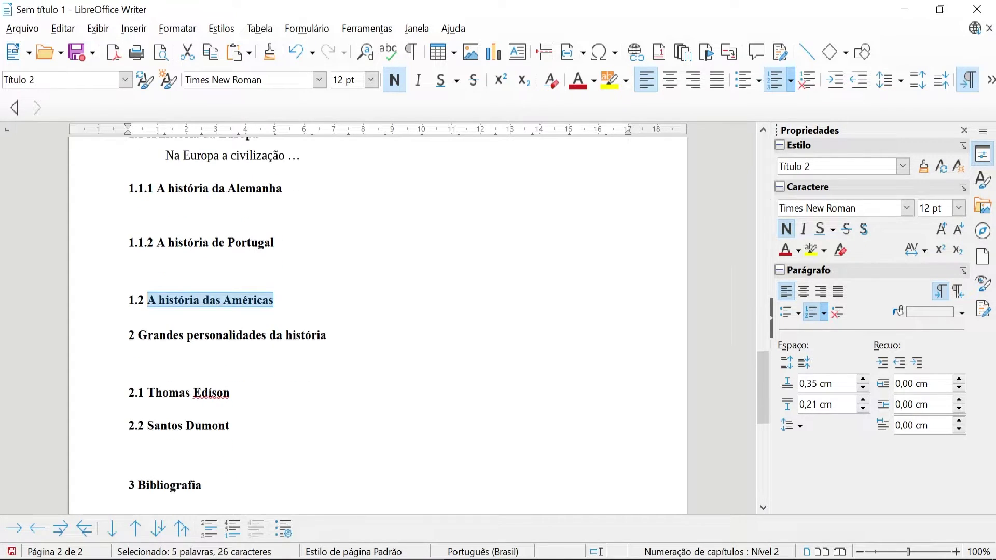
scroll(377, 321, "up", 5)
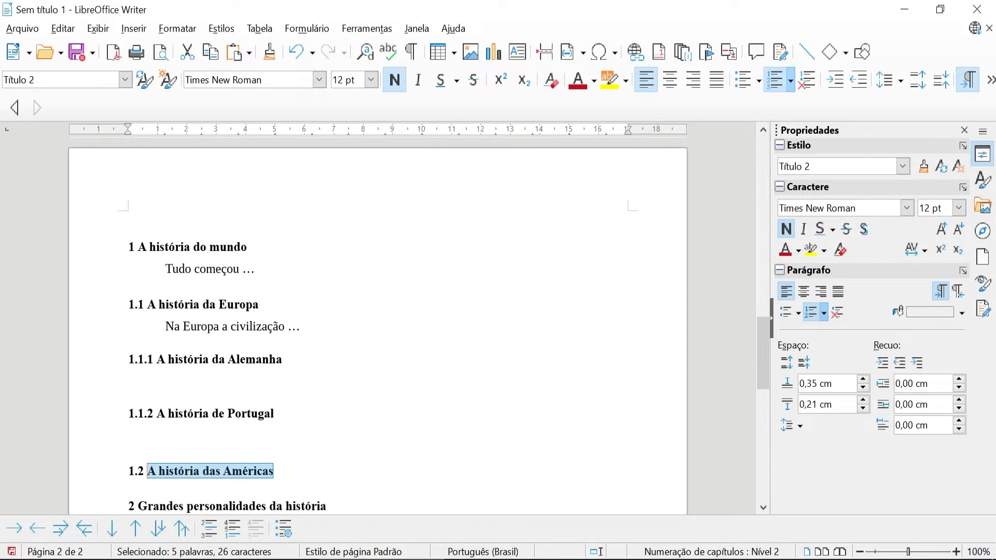
left_click_drag(247, 247, 138, 247)
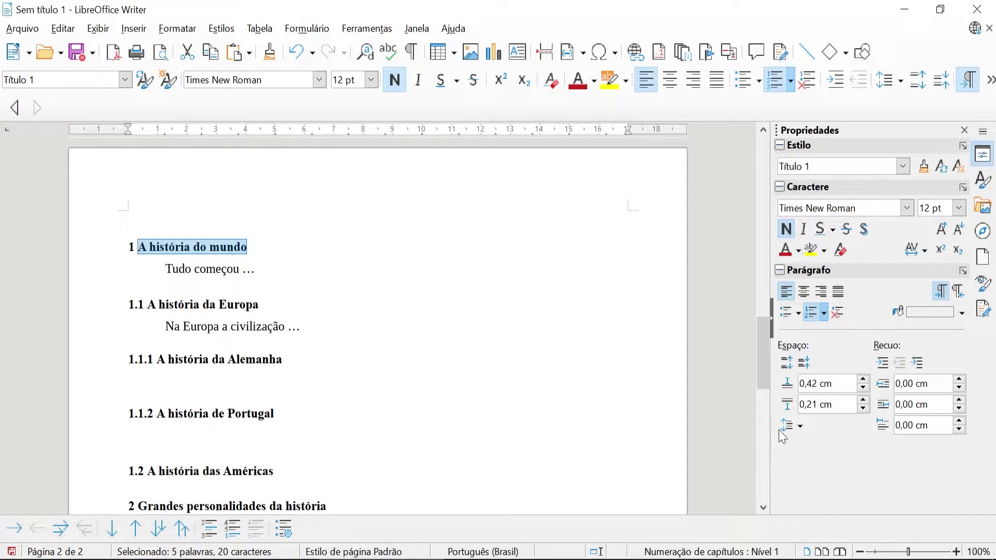
- Insert a table of contents titled Sumário on the empty first page, with protection against manual changes disabled
left_click_drag(764, 354, 764, 156)
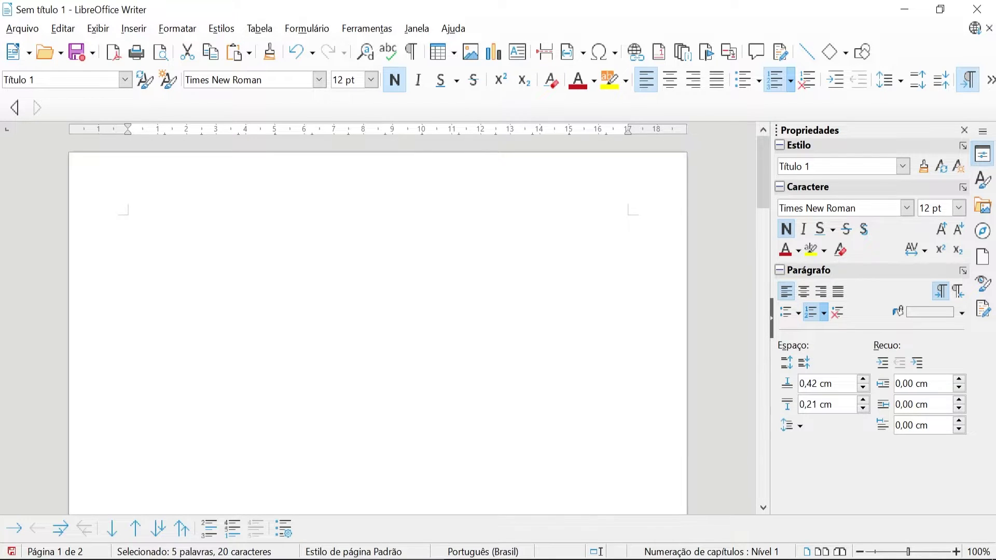
left_click(306, 155)
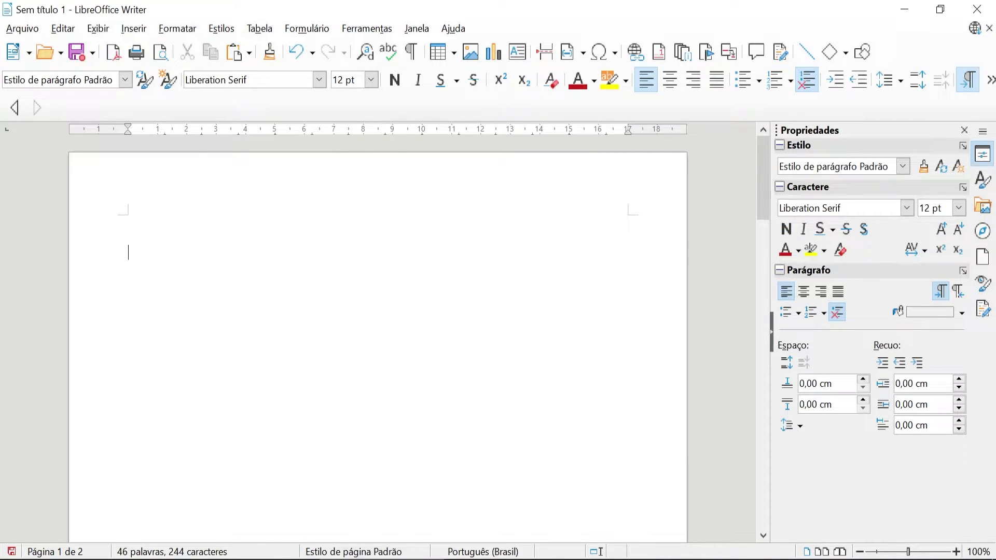
left_click(138, 31)
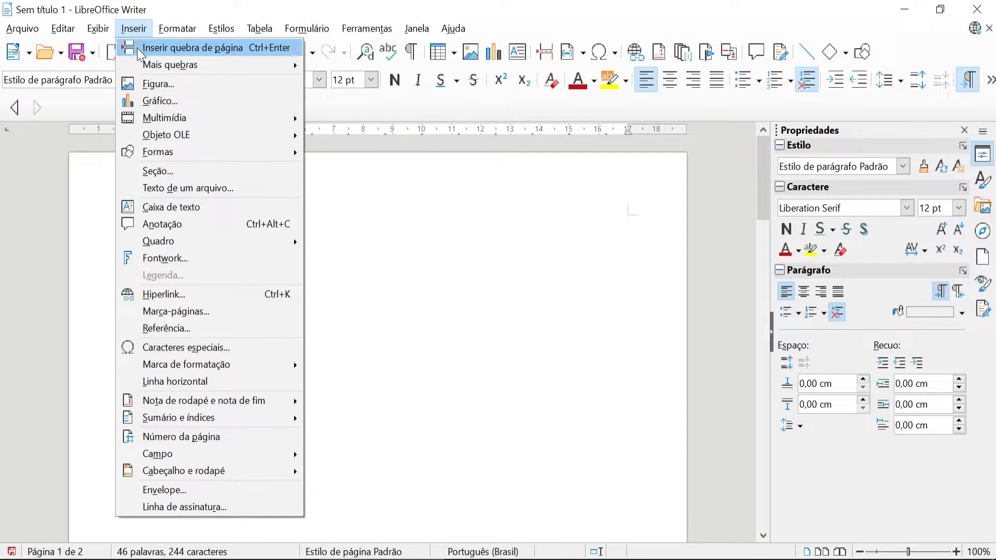
mouse_move(179, 422)
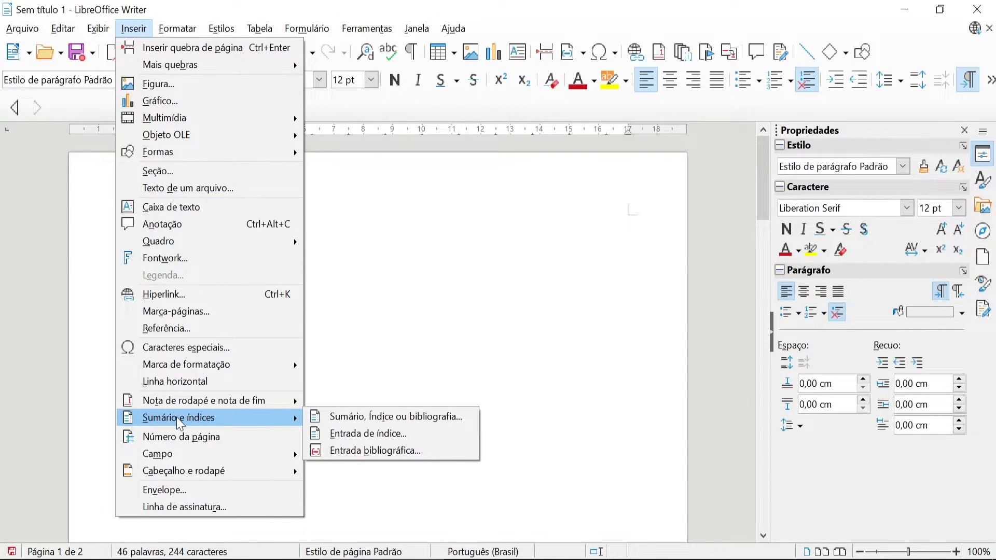
left_click(415, 421)
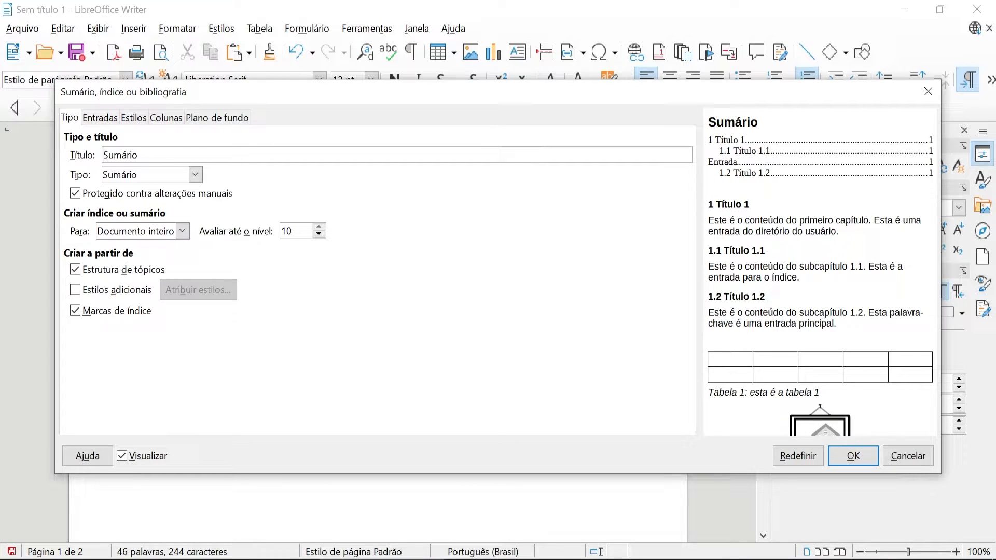
left_click(75, 194)
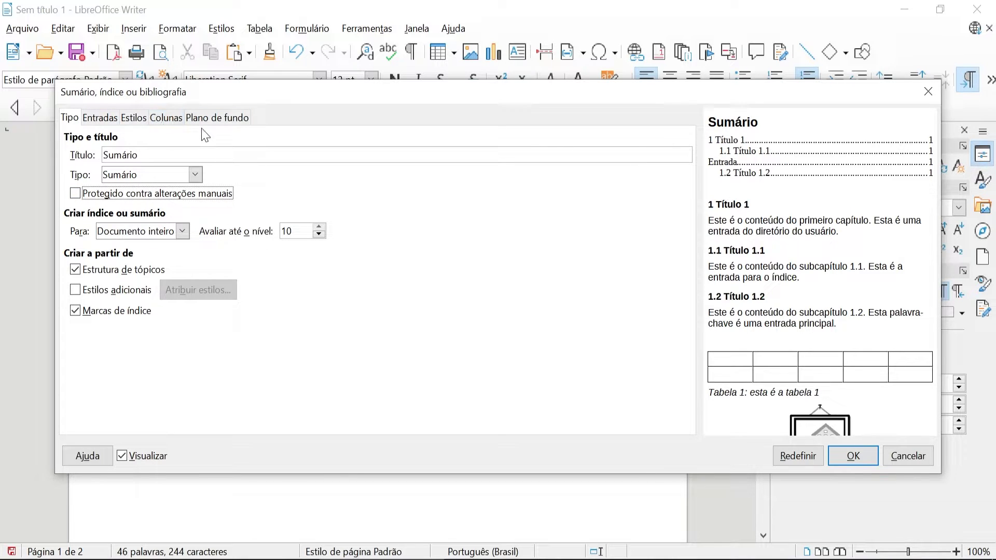
left_click(853, 457)
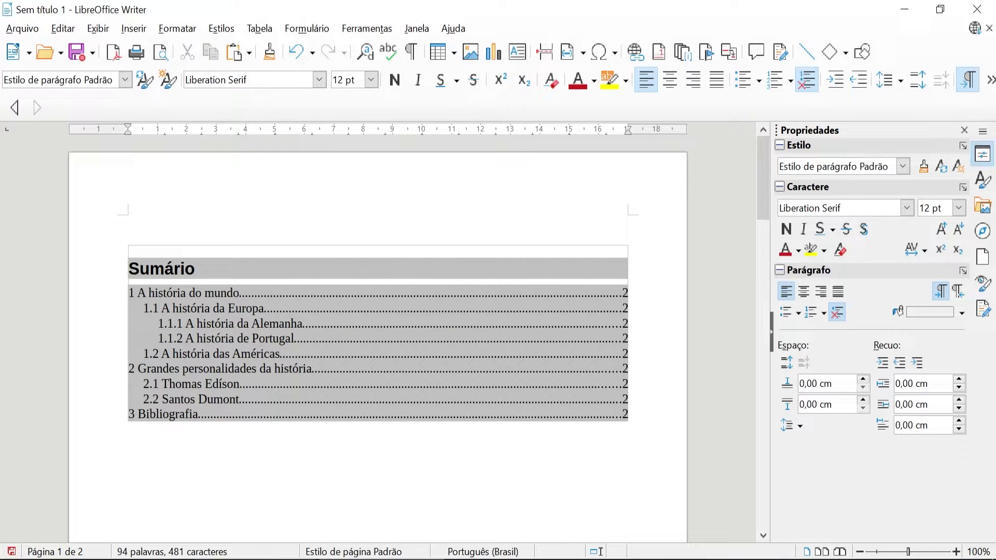
- Switch to the sample PDF in Adobe Acrobat Pro and examine how its Sumário aligns numbers, titles and page numbers
key("alt+Tab")
scroll(523, 460, "up", 2)
scroll(561, 419, "up", 3)
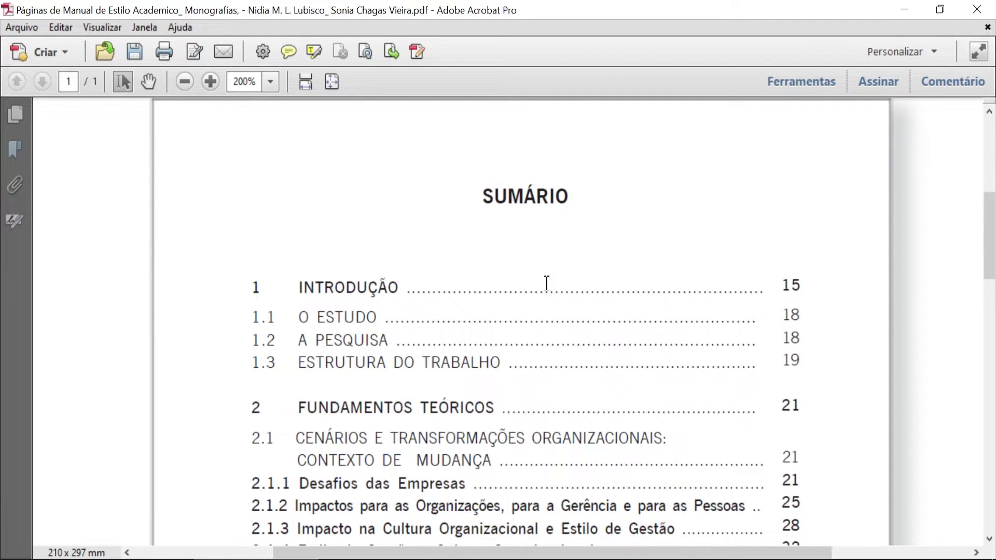
scroll(533, 284, "down", 1)
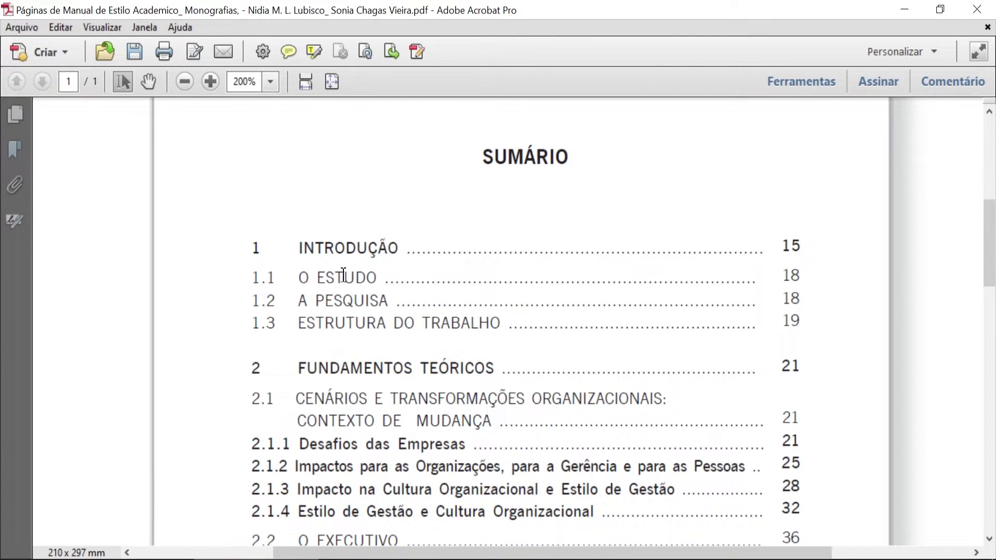
scroll(314, 285, "down", 1)
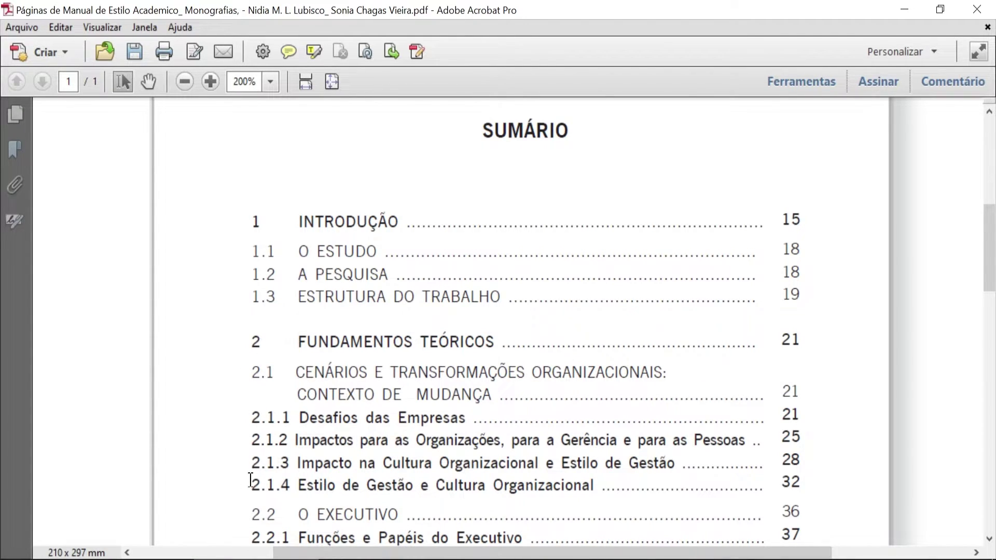
scroll(296, 433, "down", 3)
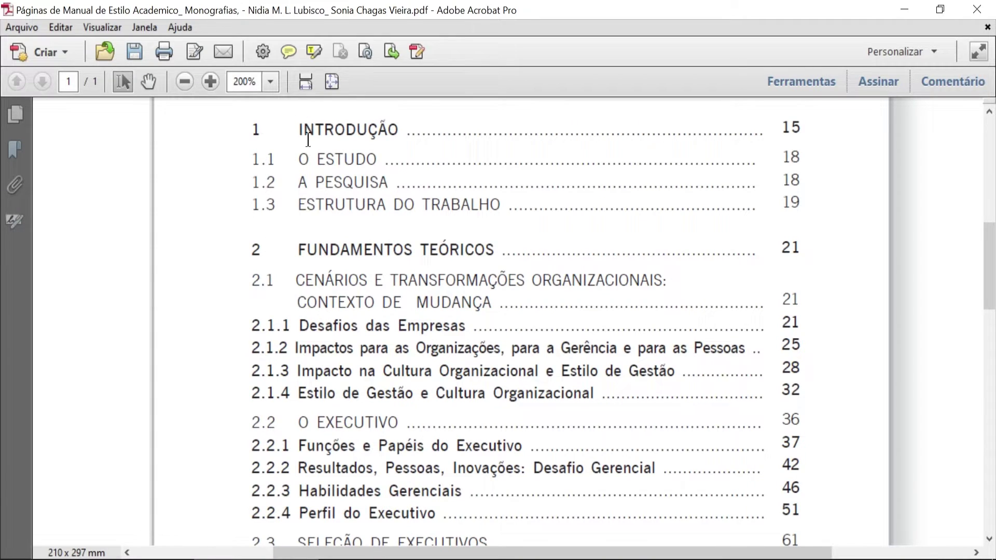
scroll(303, 469, "up", 4)
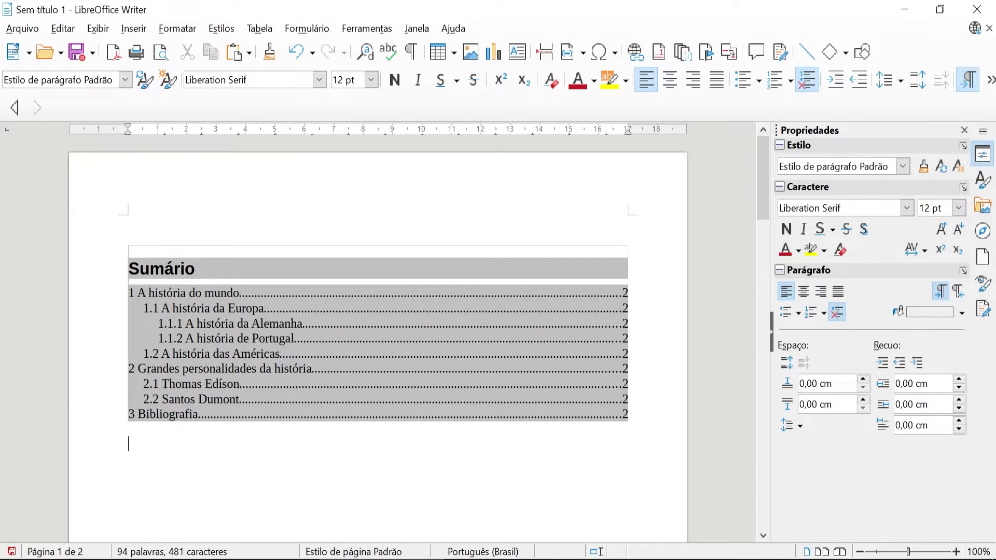
- Delete the table of contents from the first page
left_click_drag(177, 459, 203, 369)
right_click(225, 313)
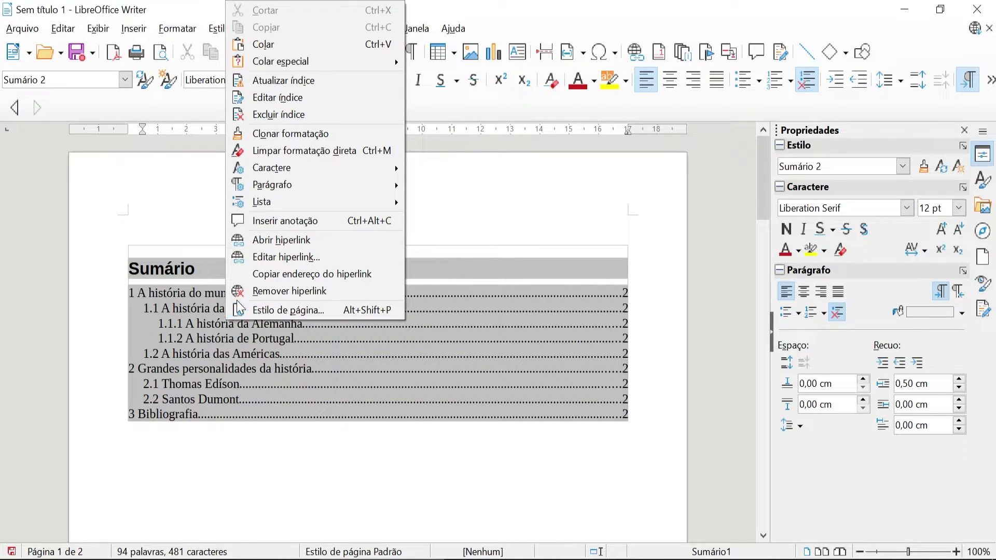
left_click(191, 338)
right_click(234, 322)
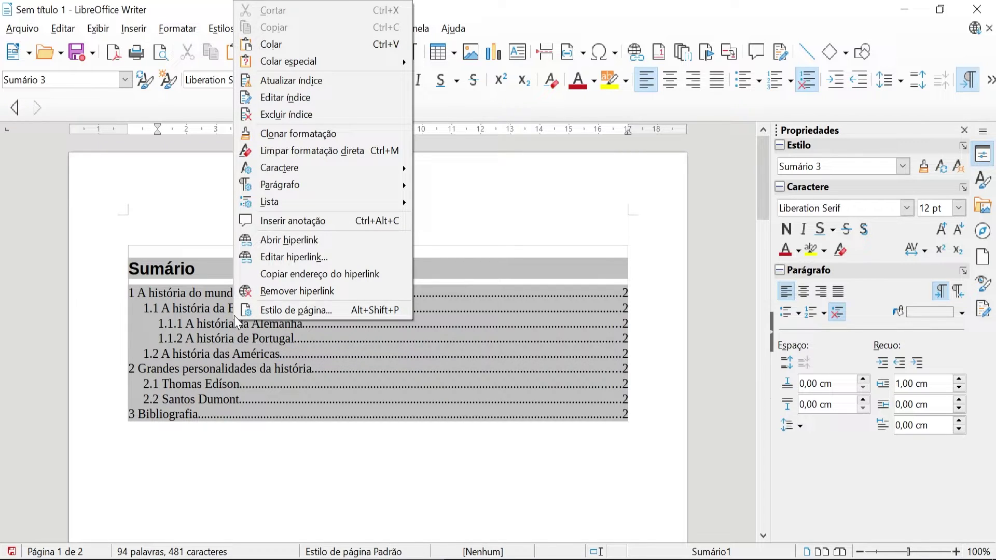
left_click(310, 115)
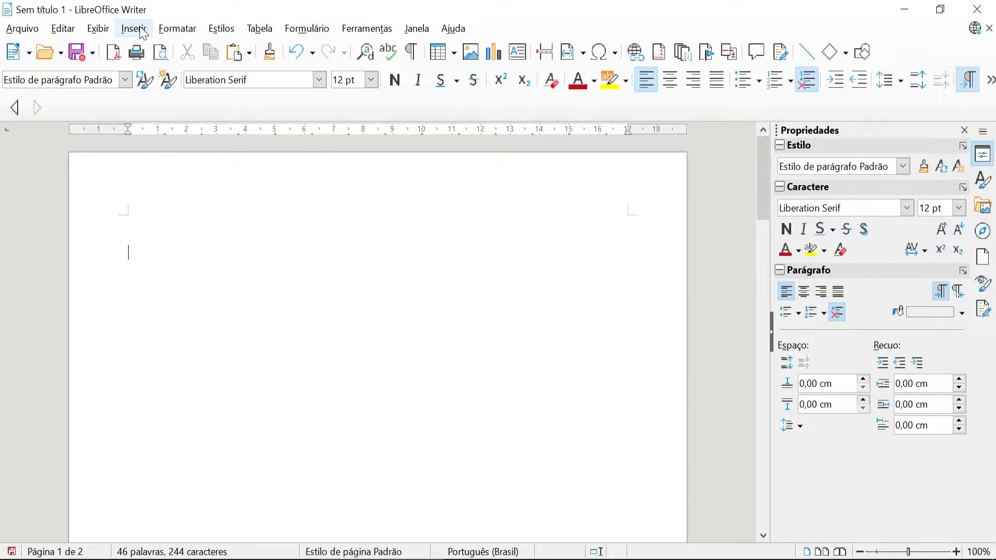
- Start a new Sumário on the first page, open its entry structure settings, and compare the number-to-title spacing with the sample PDF in Acrobat
left_click(134, 29)
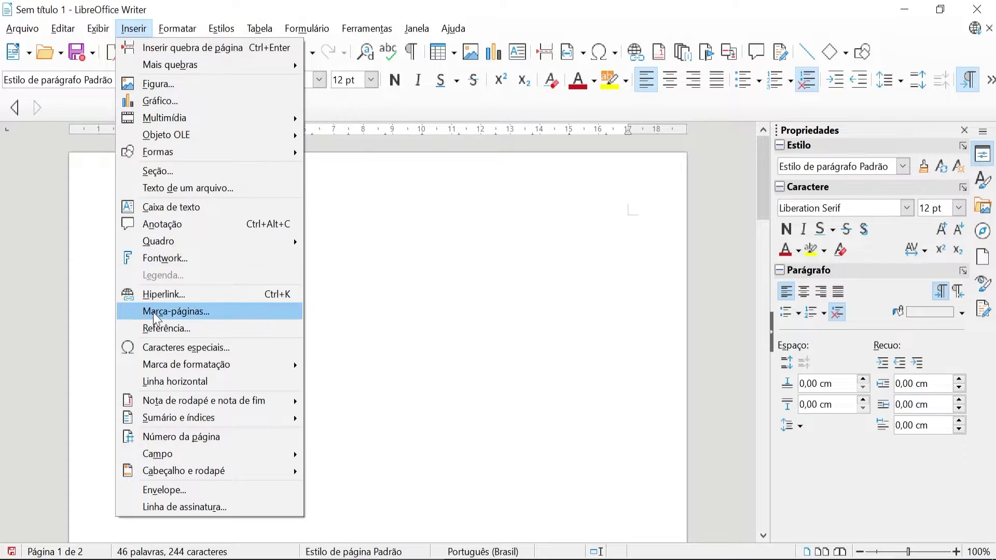
mouse_move(216, 416)
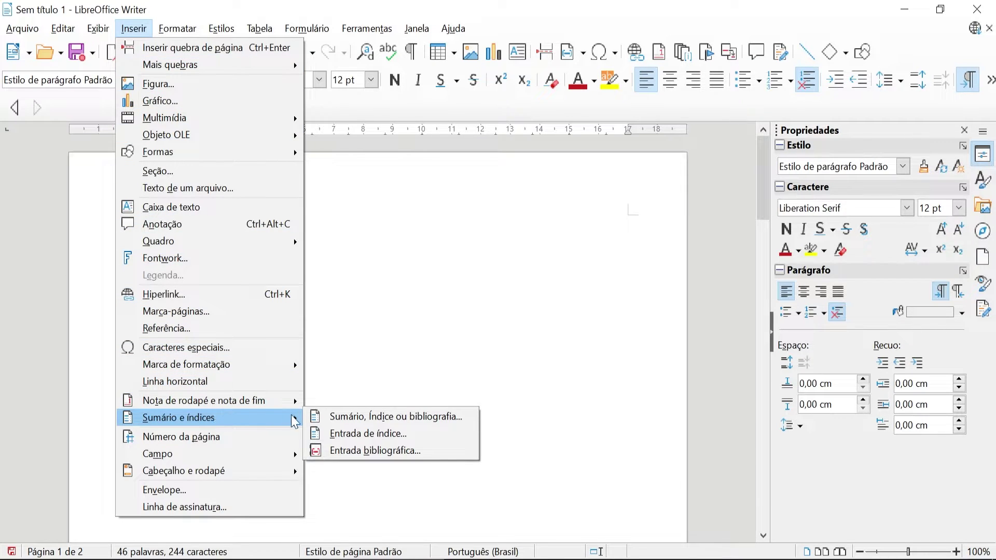
left_click(375, 417)
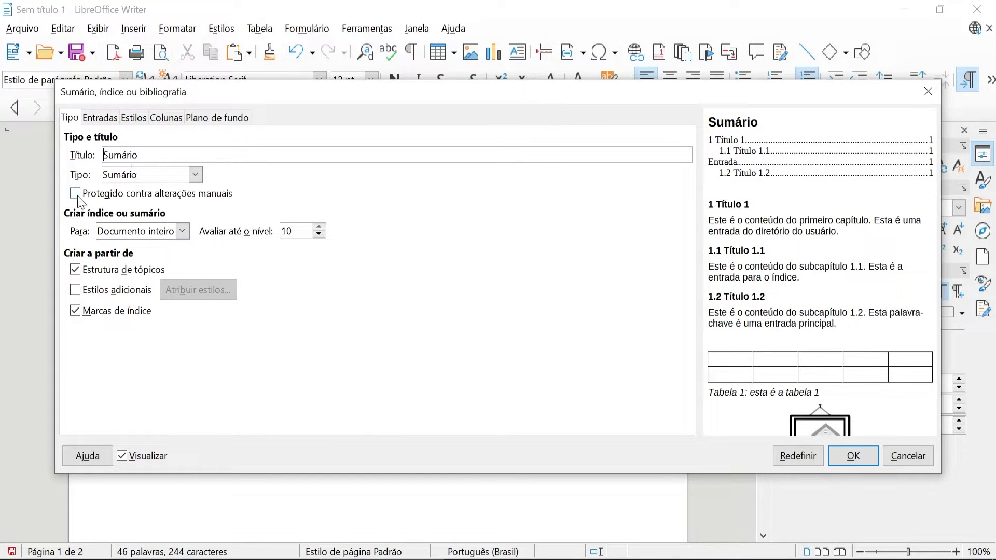
left_click(100, 119)
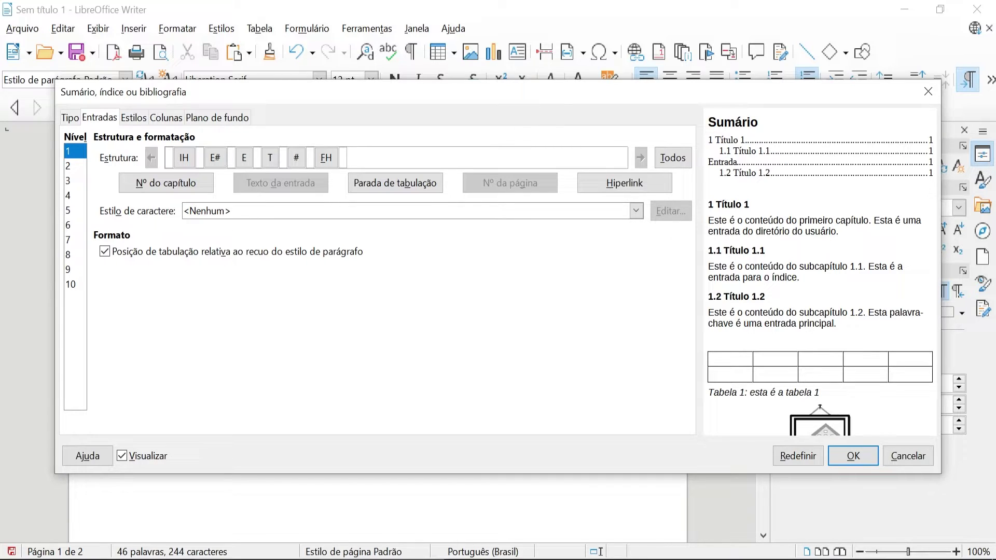
mouse_move(258, 552)
left_click(258, 506)
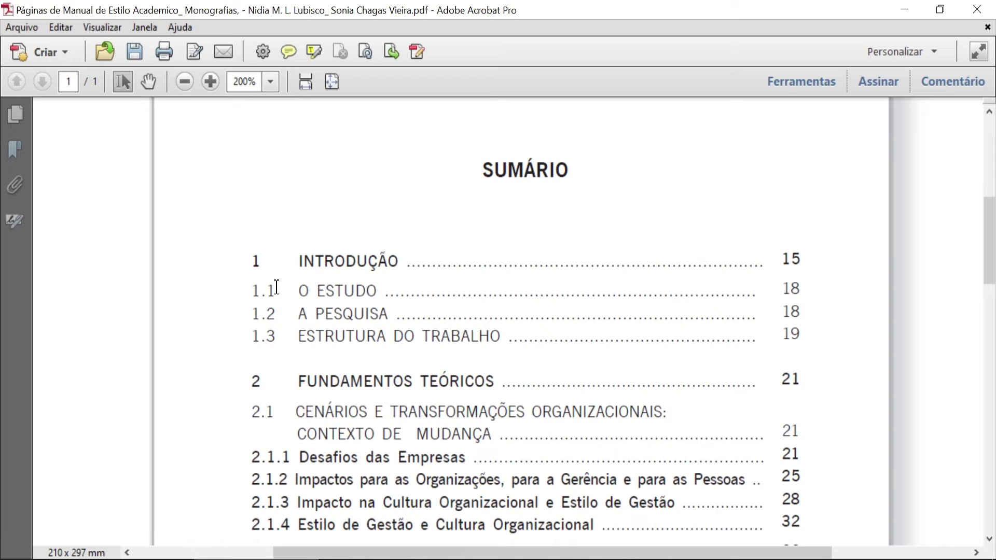
left_click(263, 262)
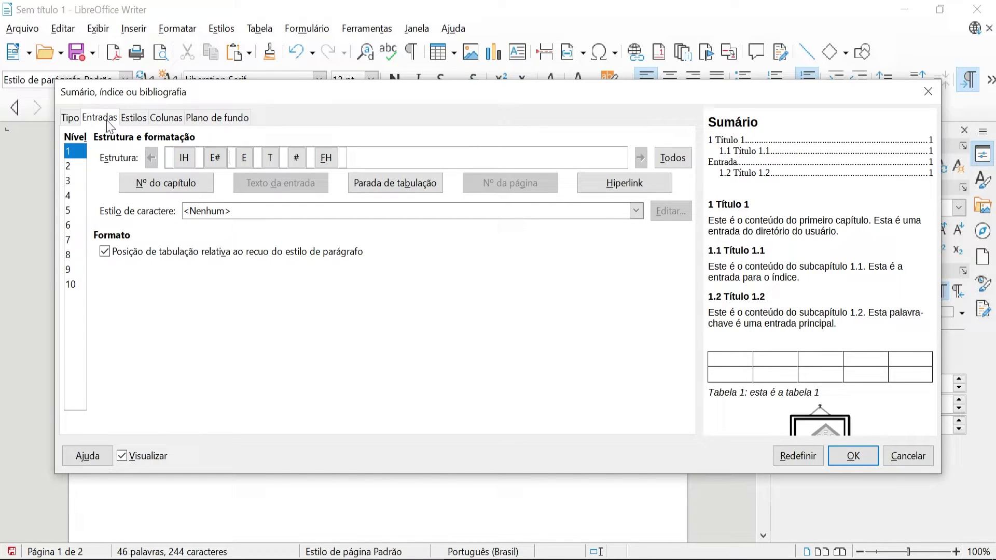
- Add a tab stop at 2 cm between E# and E in the level 1 structure, without fill character, and apply it to all levels
left_click(229, 157)
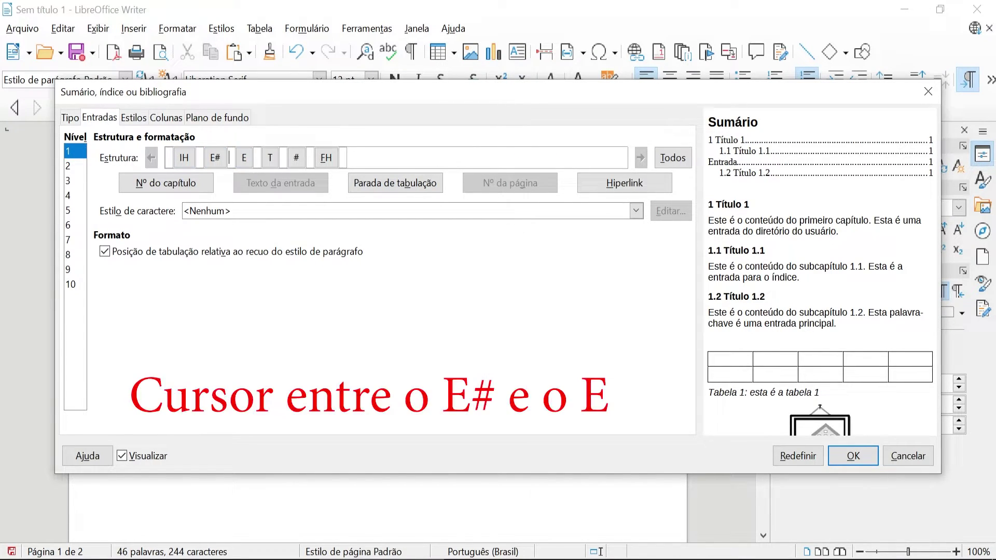
left_click(402, 185)
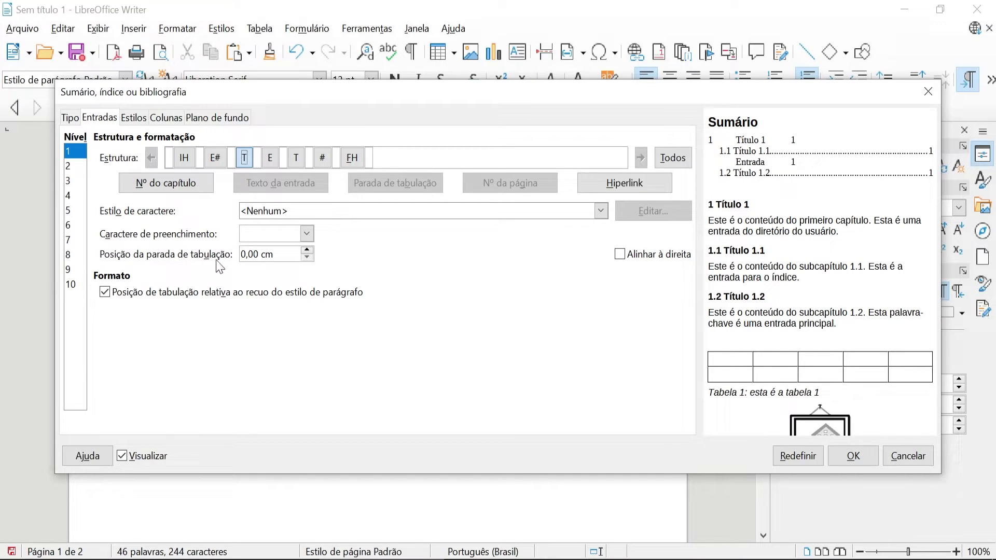
left_click_drag(247, 255, 236, 256)
type("2")
left_click(243, 233)
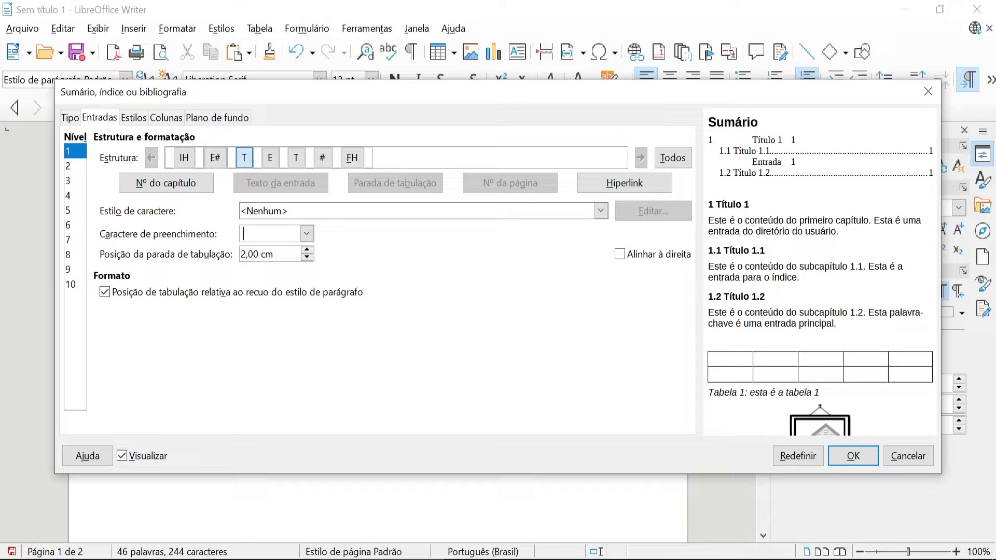
left_click(674, 159)
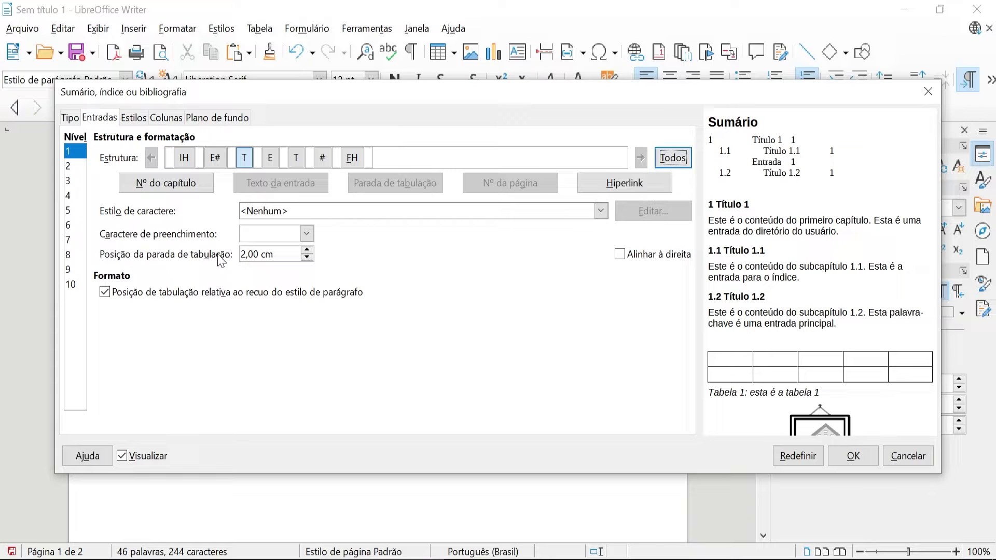
left_click(72, 167)
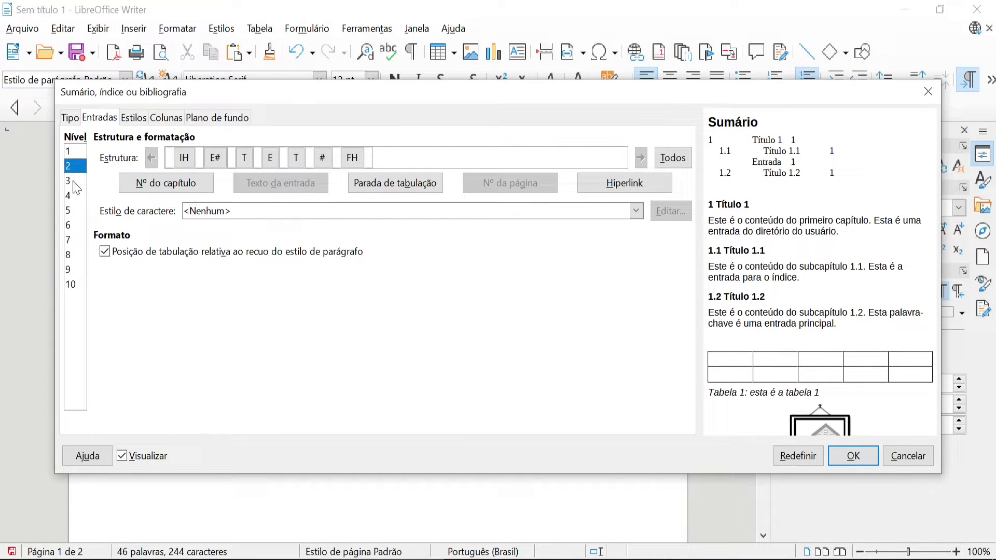
- Check the entry structure of levels 3, 4 and 1, and generate the Sumário on the first page
left_click(73, 182)
left_click(73, 196)
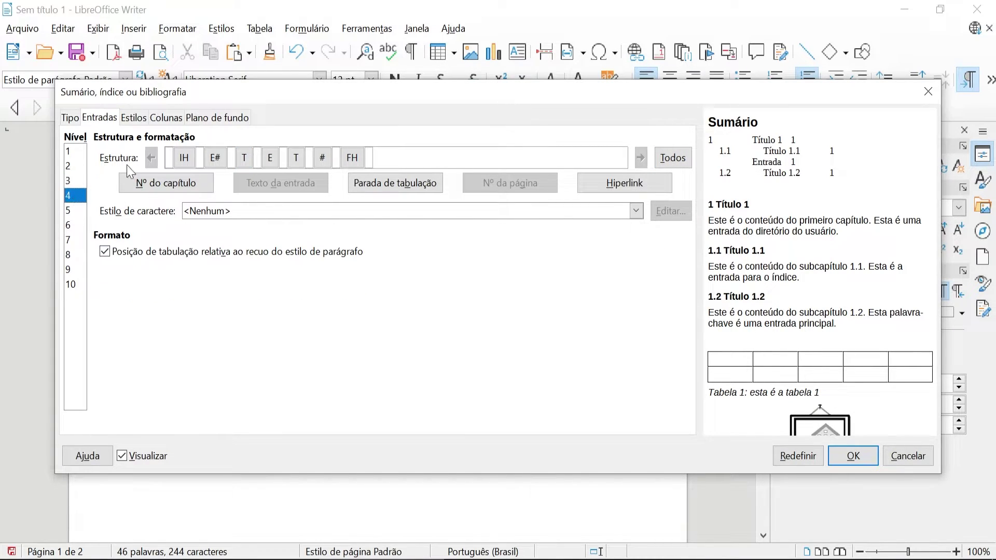
left_click(79, 152)
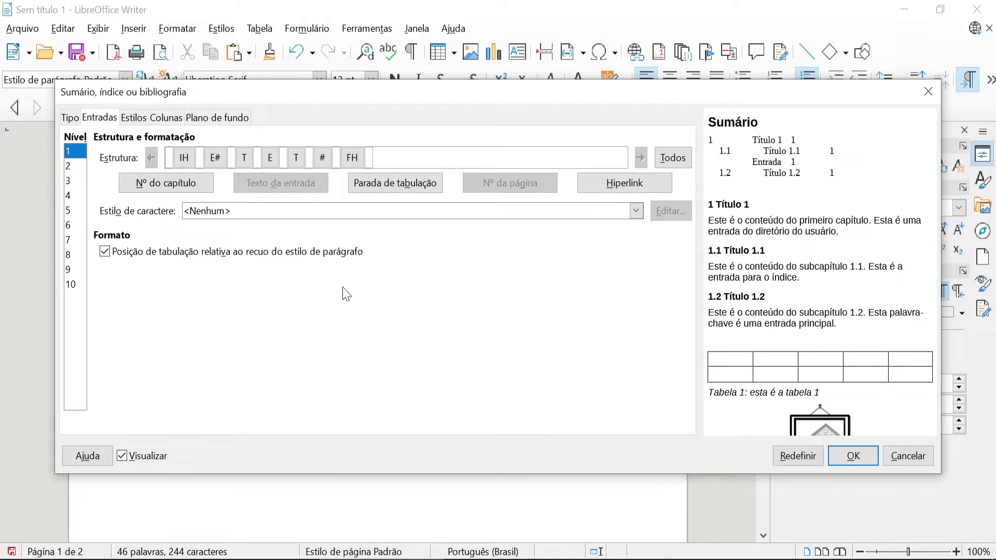
left_click(854, 455)
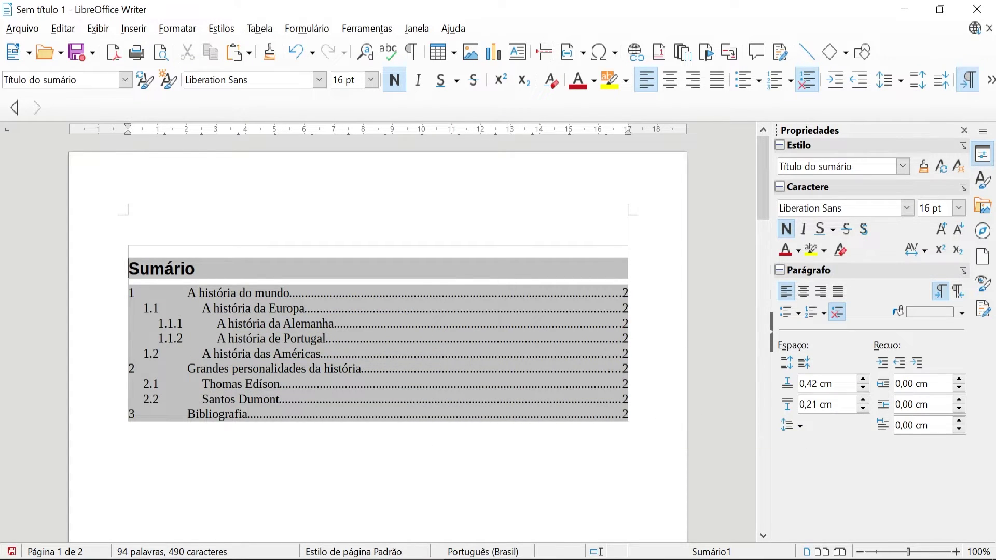
- Try formatting the first Sumário entry directly in Times New Roman at 14 pt, and update the index
left_click(207, 293)
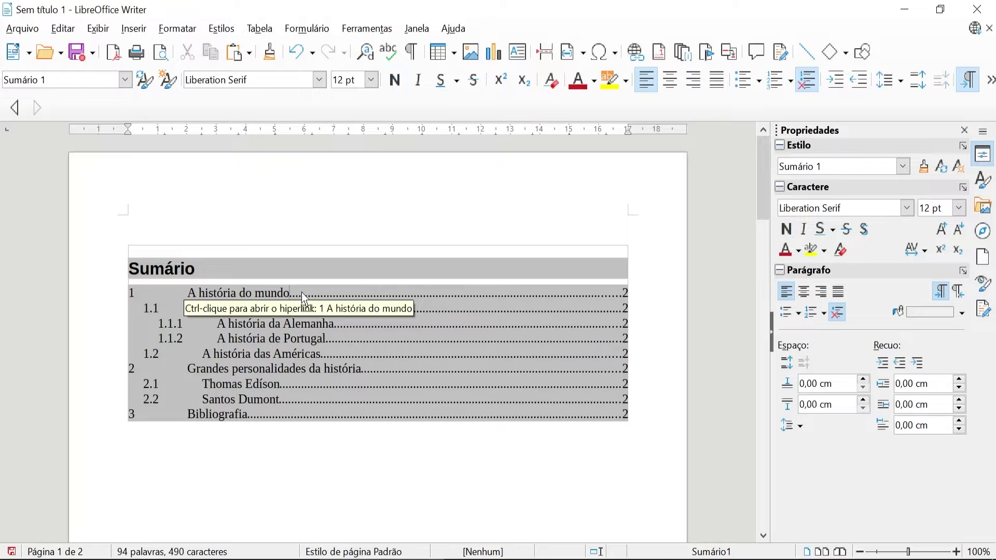
triple_click(251, 293)
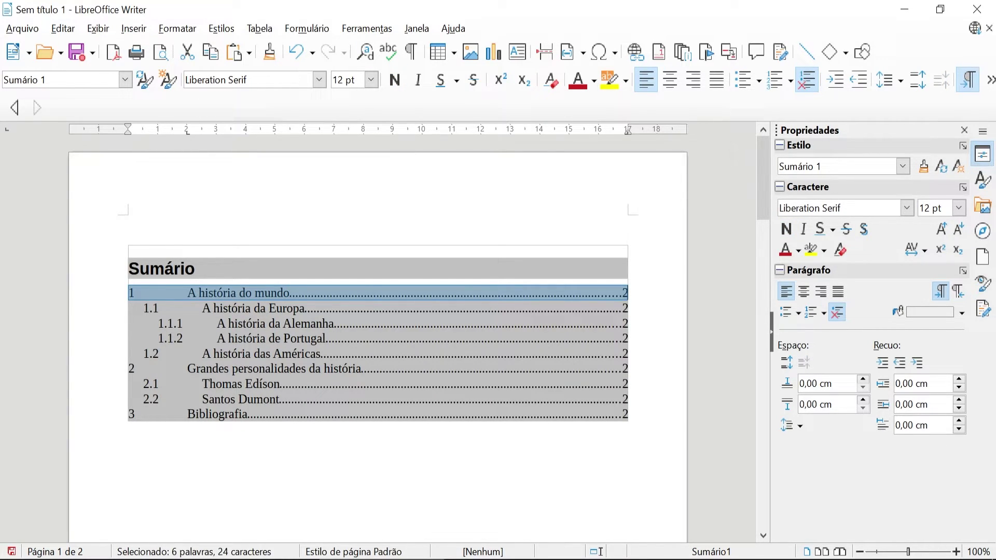
left_click(318, 80)
type("Times New Roman")
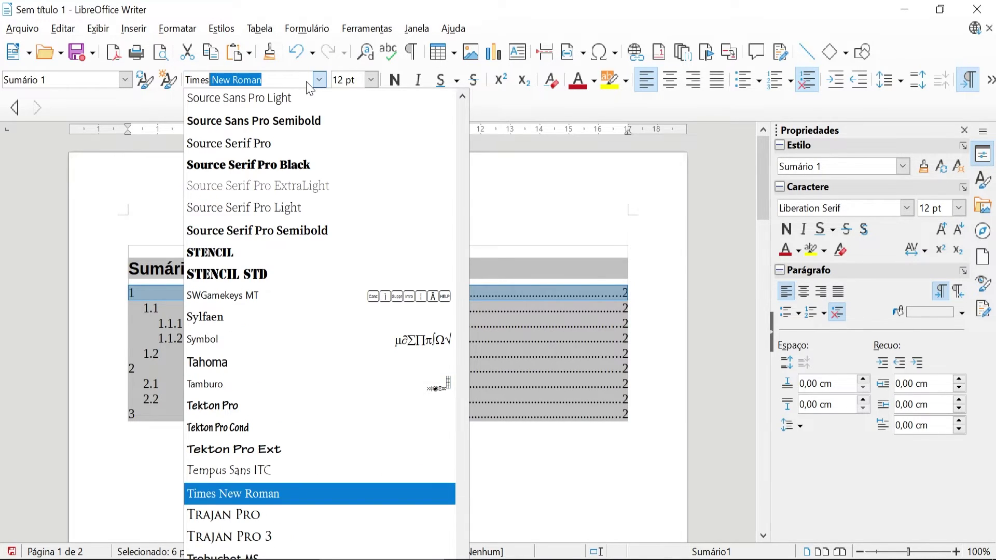
key("Return")
left_click(372, 81)
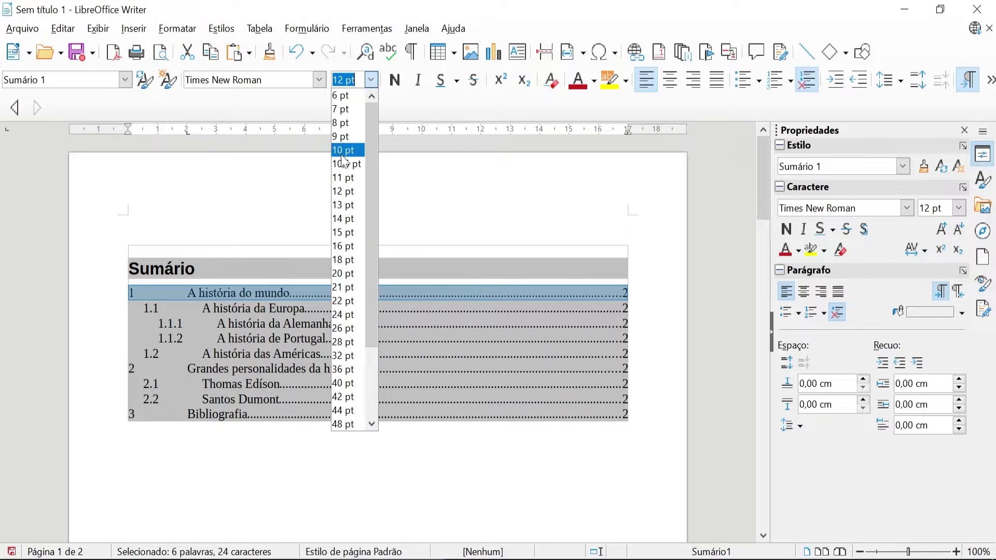
left_click(345, 218)
left_click(127, 484)
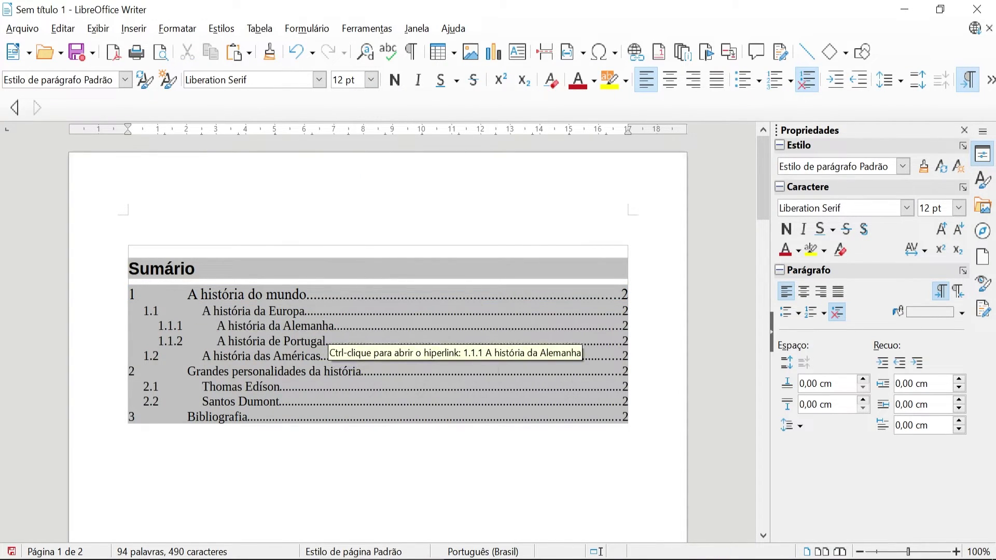
right_click(331, 332)
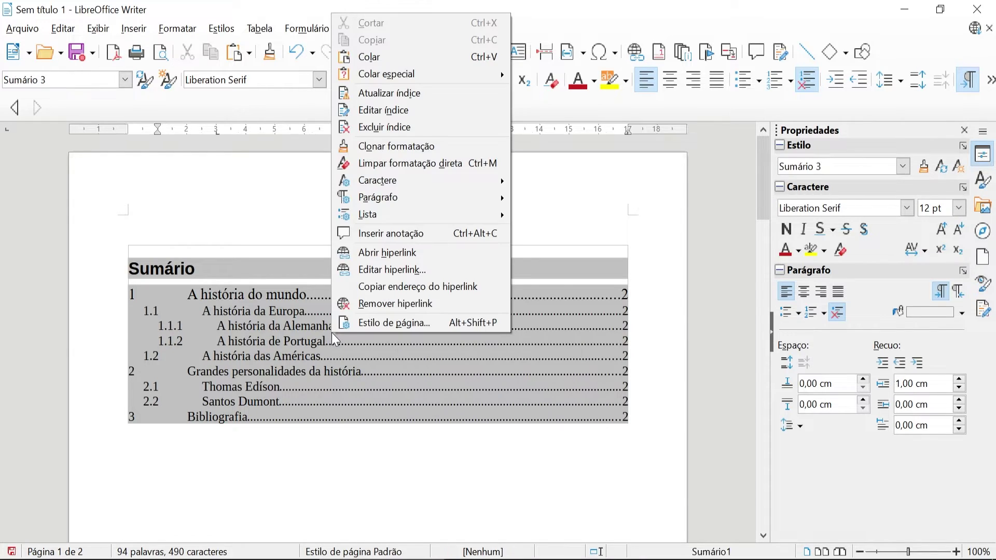
left_click(425, 100)
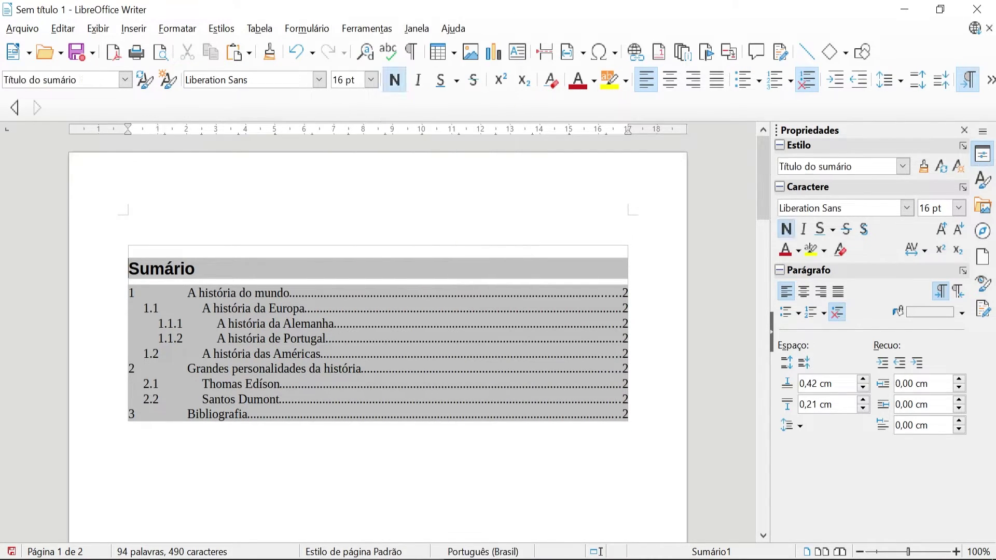
- Edit the Título do sumário paragraph style with 1,5 cm spacing below the paragraph and centred alignment
mouse_move(255, 559)
left_click(231, 31)
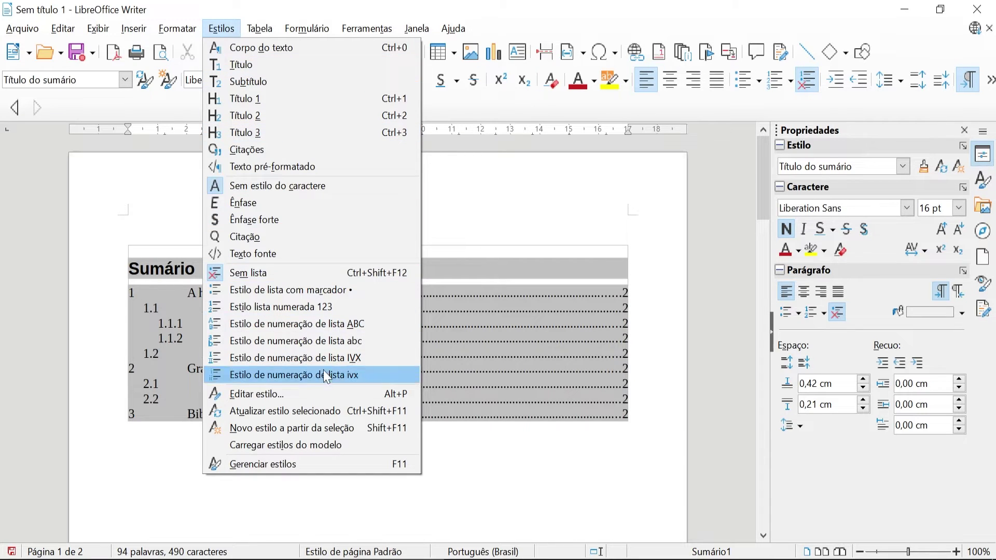
left_click(405, 395)
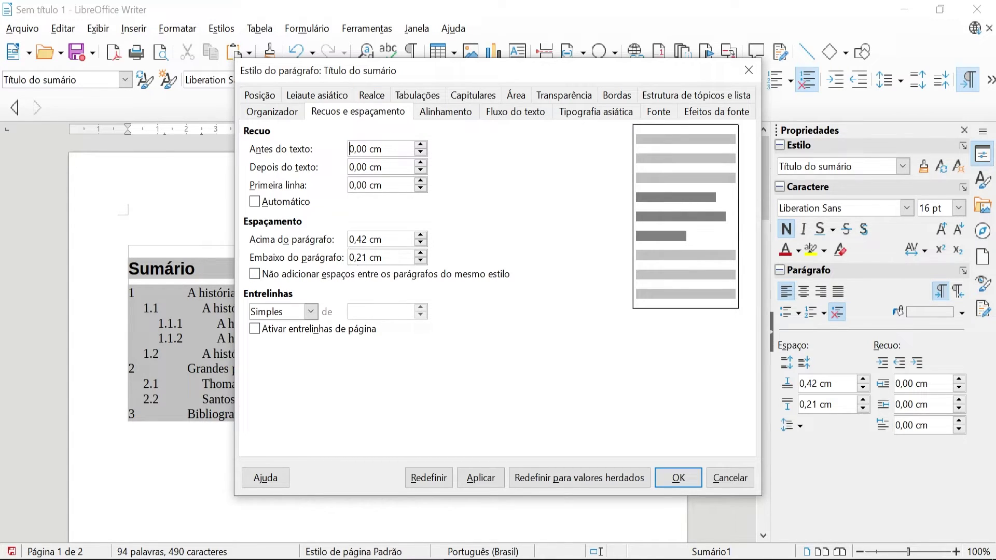
double_click(357, 257)
type("1,5")
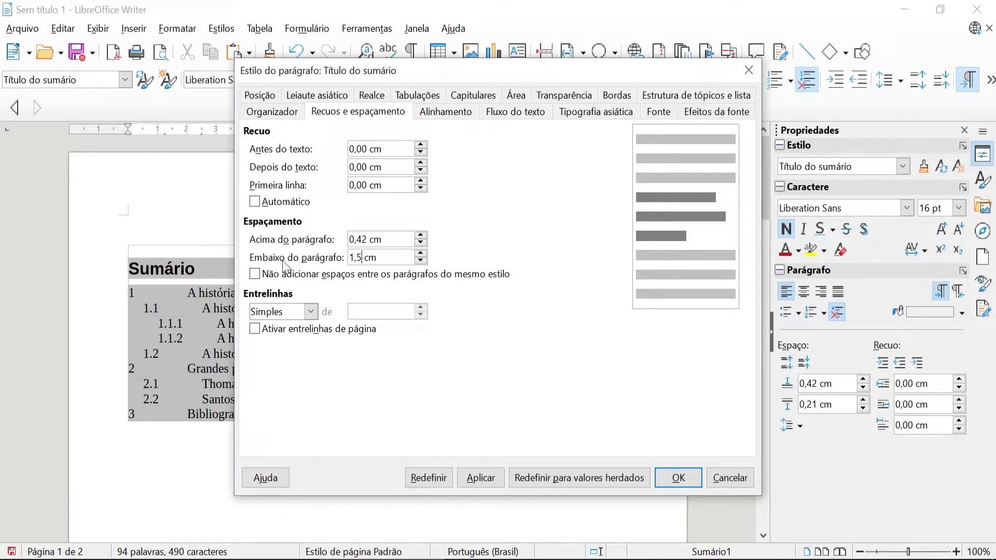
left_click(446, 112)
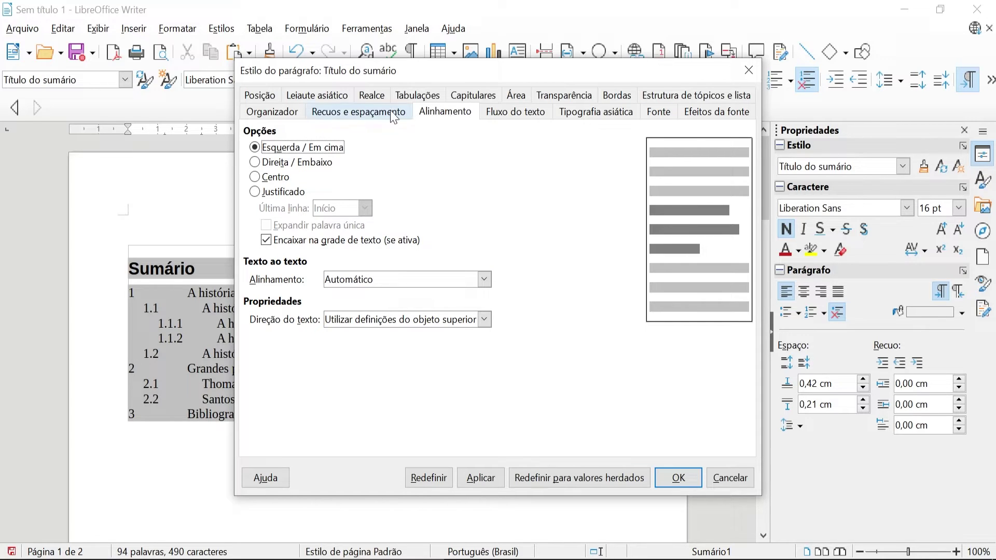
left_click(266, 182)
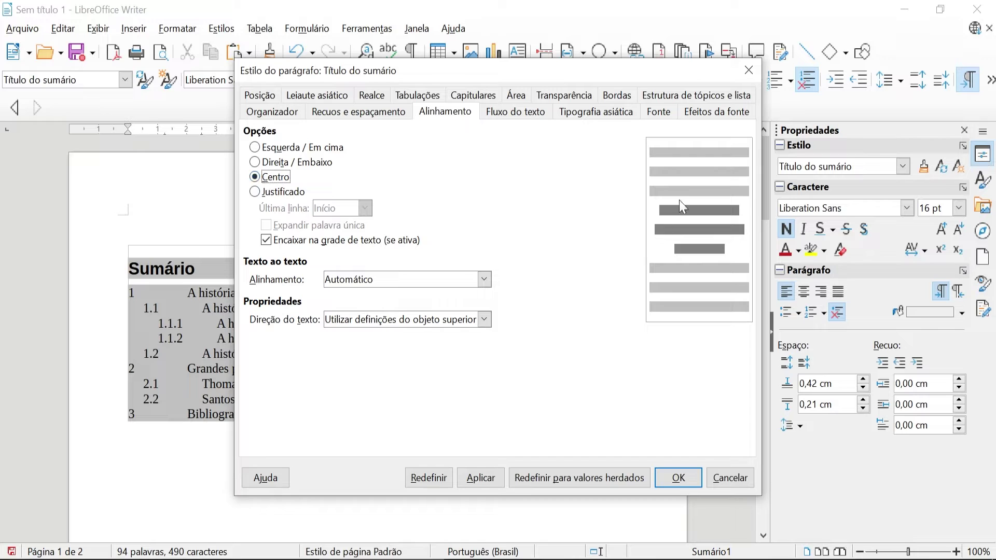
- Set the Western font of the Título do sumário style to Times New Roman
left_click(668, 114)
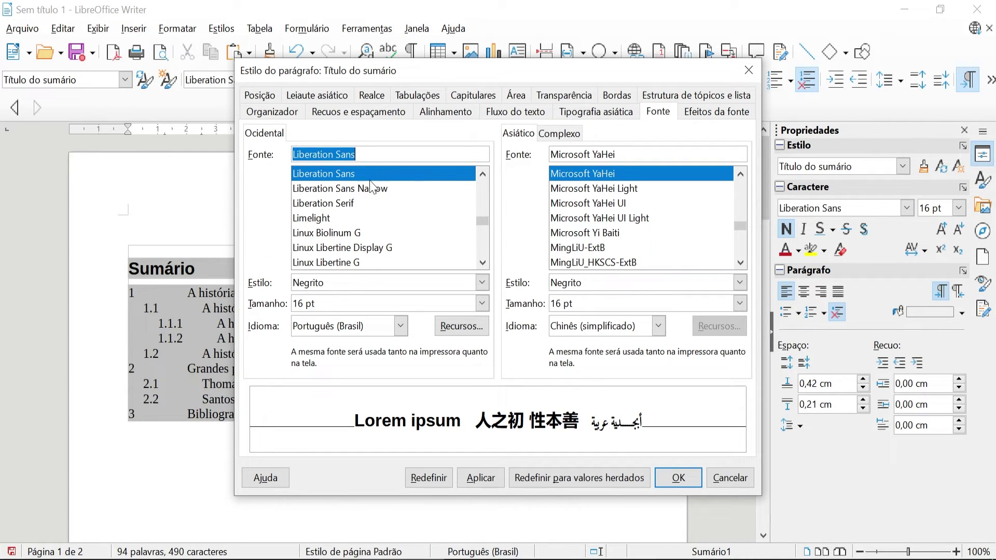
type("Times New Roman")
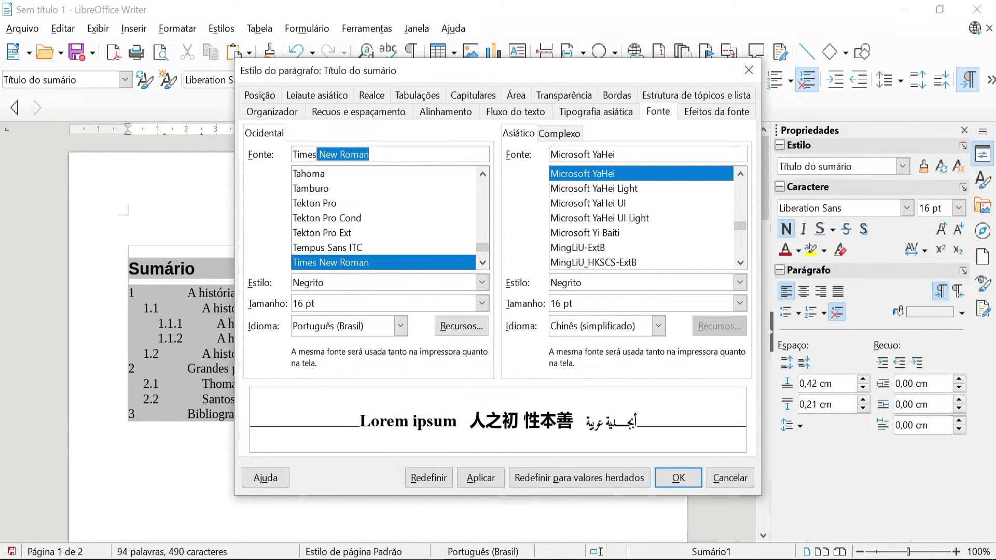
left_click(350, 262)
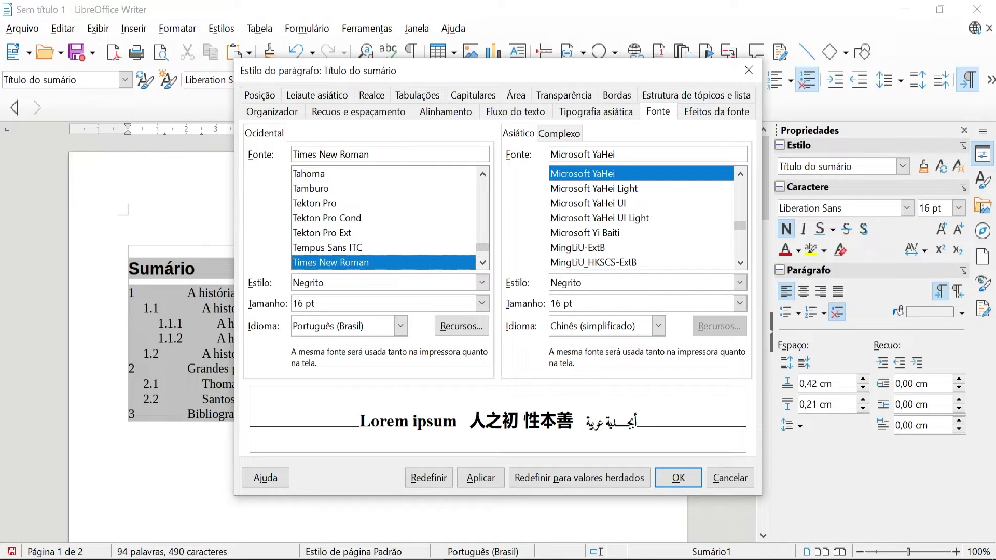
- Compare with the sample PDF's title in Adobe Acrobat Pro, try 14 pt for the title style, and restore 16 pt
left_click(482, 305)
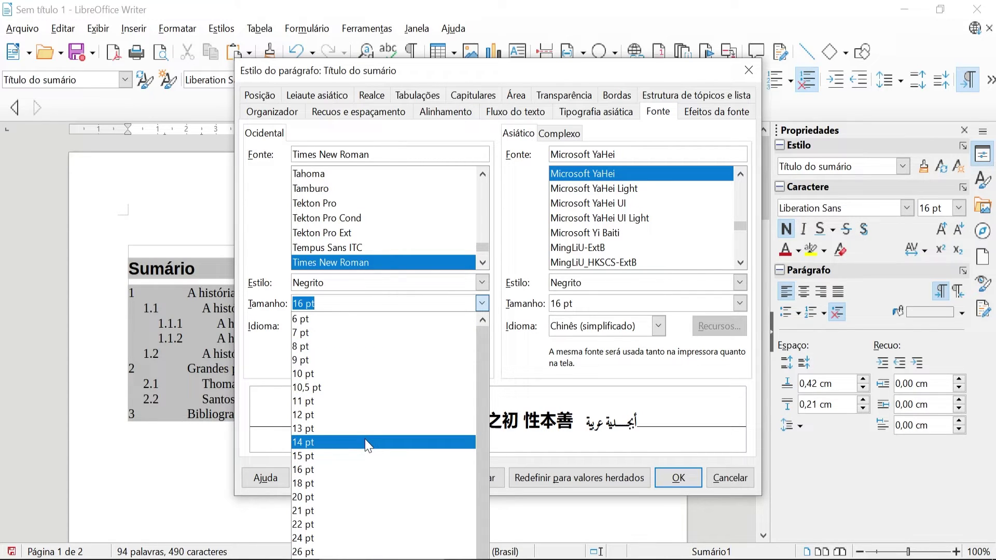
left_click(244, 559)
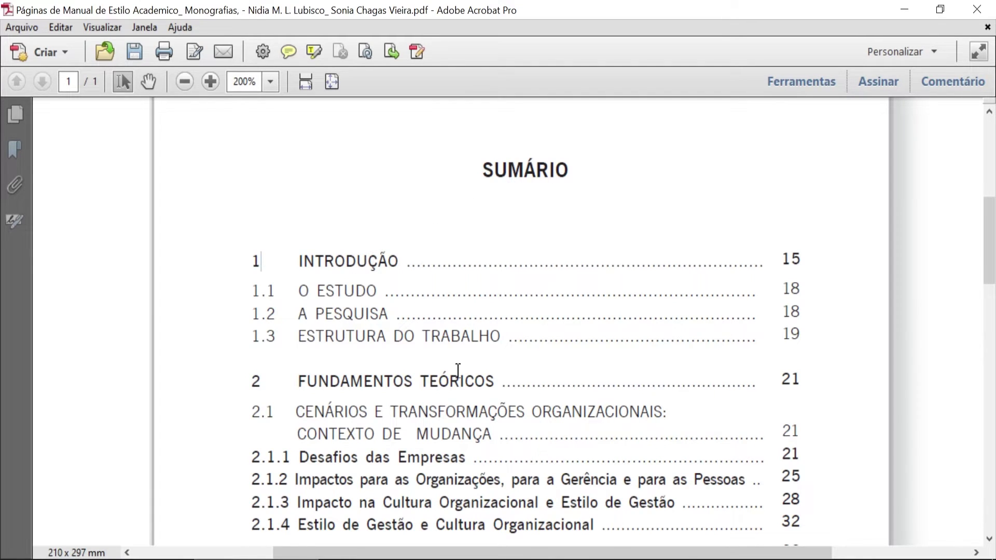
left_click(334, 559)
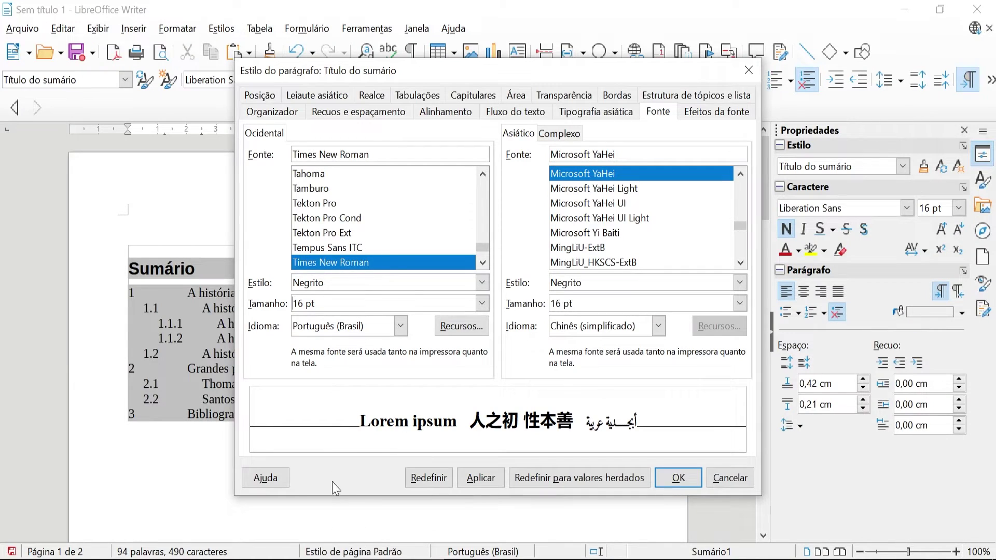
left_click(481, 303)
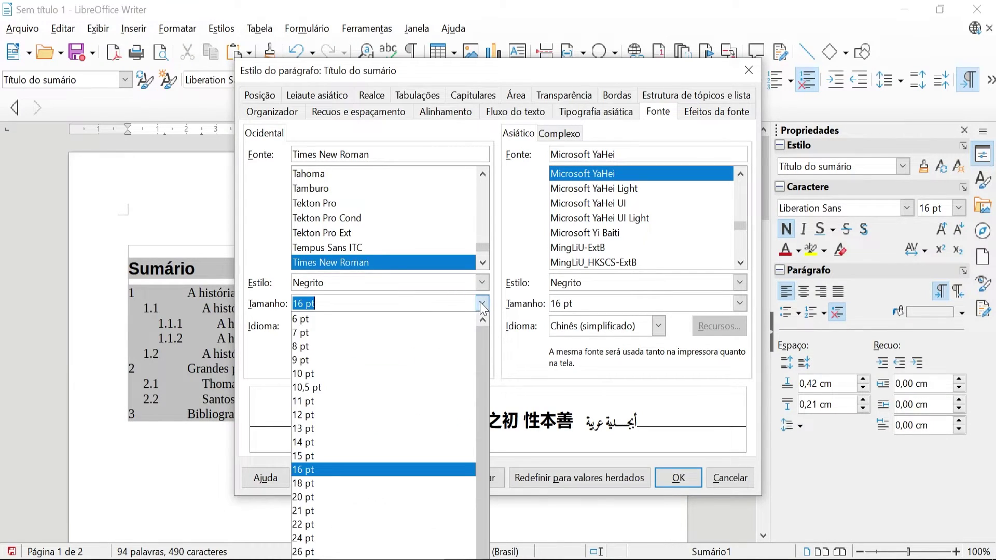
left_click(346, 444)
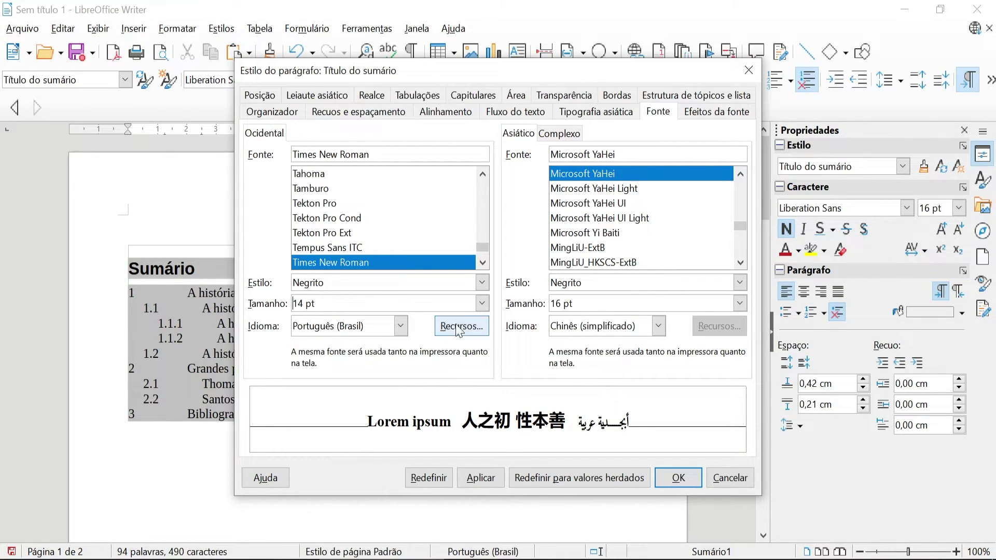
left_click(481, 303)
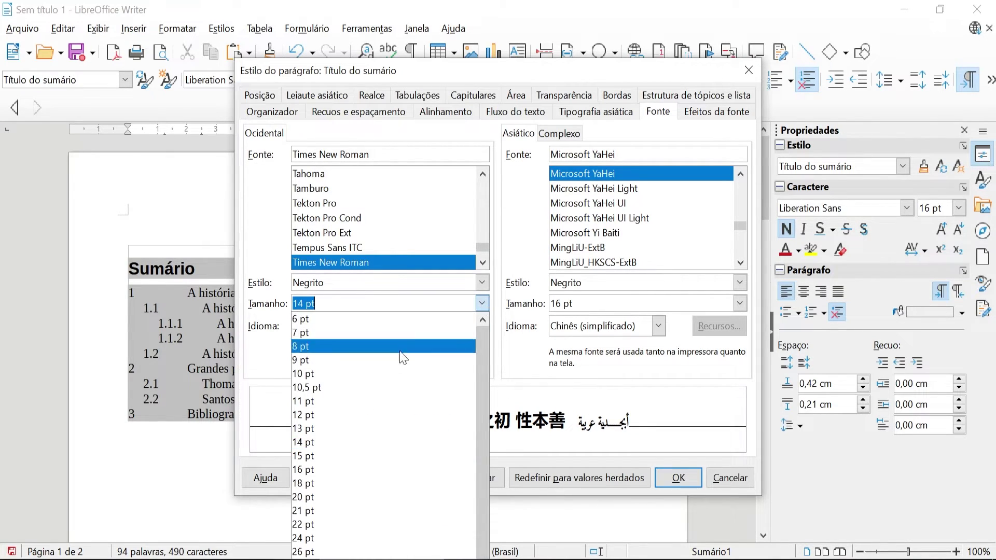
left_click(334, 469)
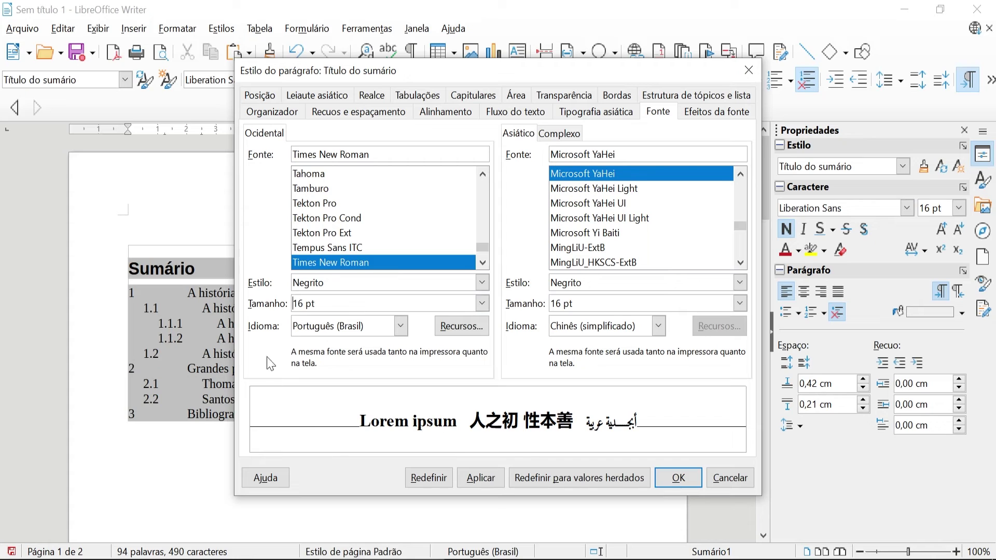
- Set the title style's case effect to MAIÚSCULAS, apply the style changes, and select the Sumário title
left_click(720, 115)
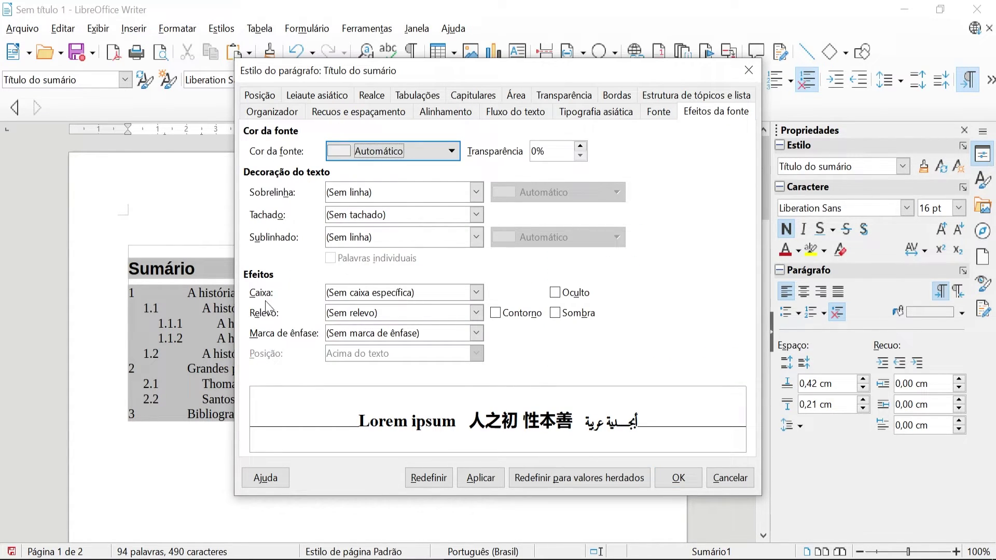
left_click(474, 293)
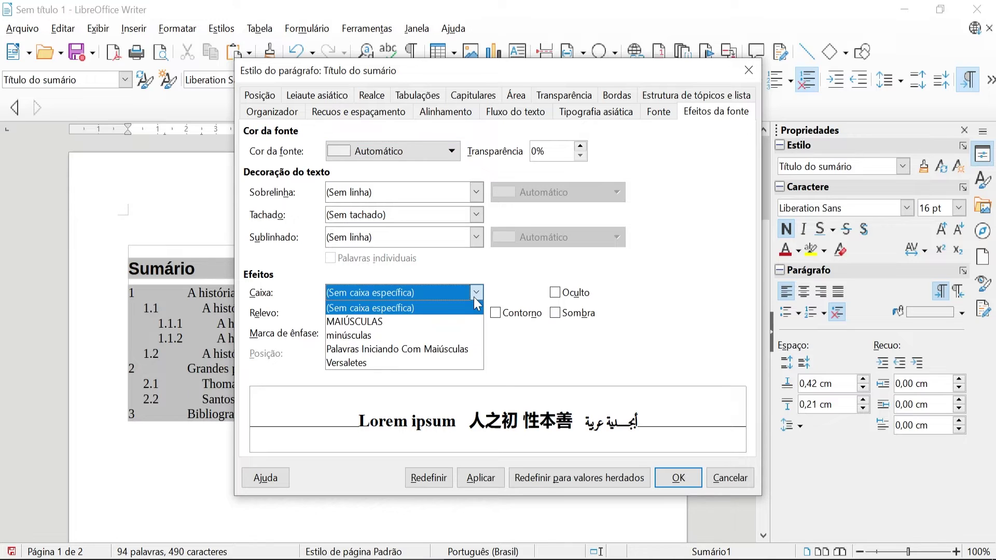
left_click(395, 322)
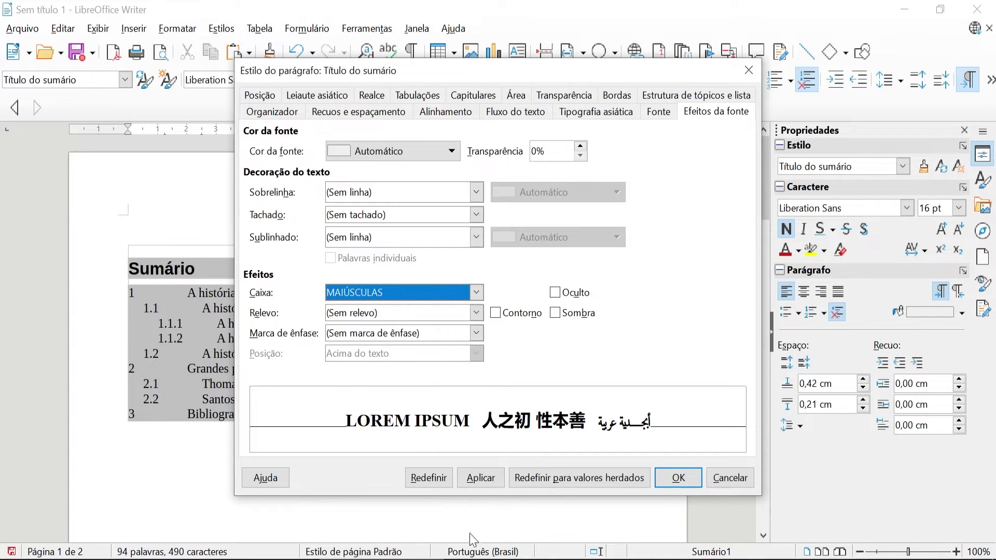
left_click(678, 478)
left_click_drag(338, 268, 418, 268)
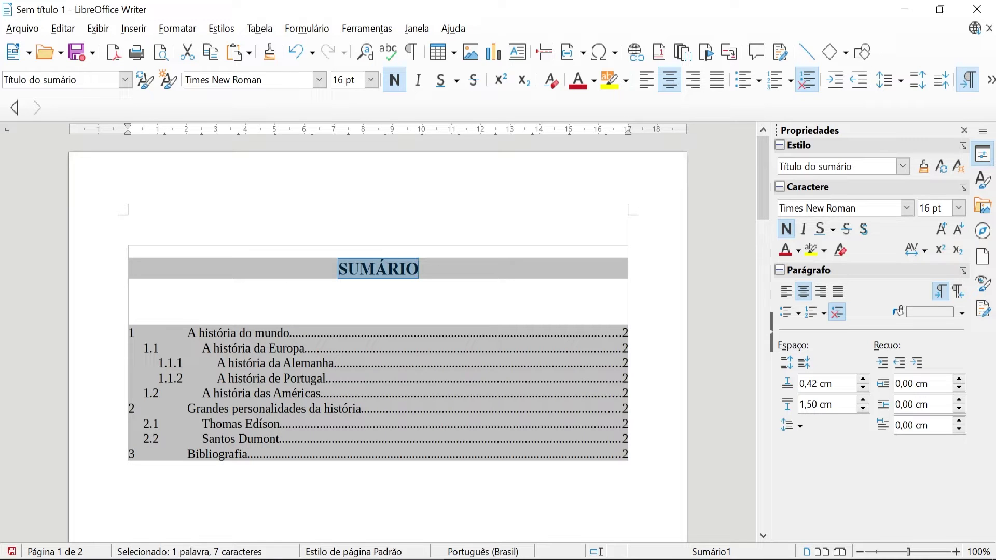
- Open the Sumário 1 paragraph style from the Bibliografia entry and set its line spacing to 1,5 linha
left_click(243, 452)
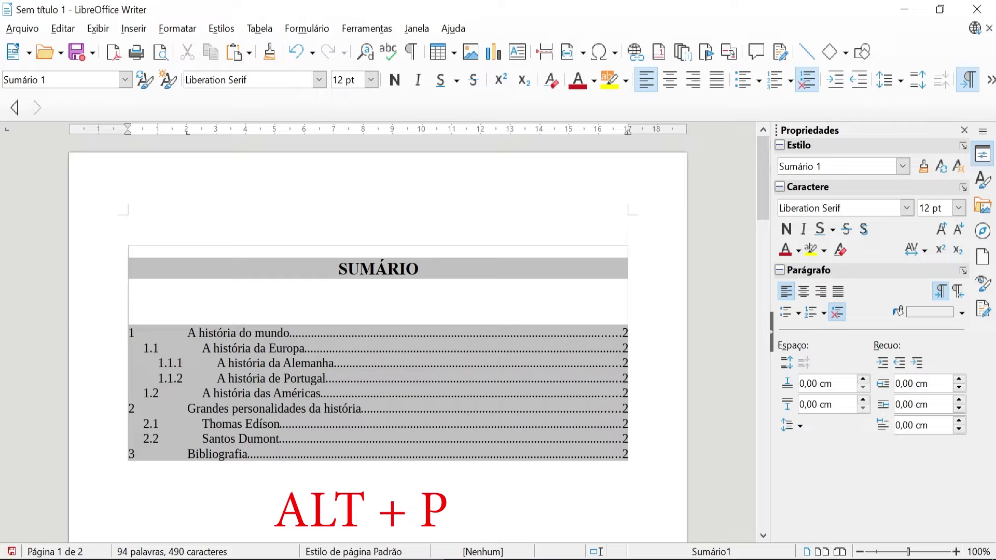
key("alt+p")
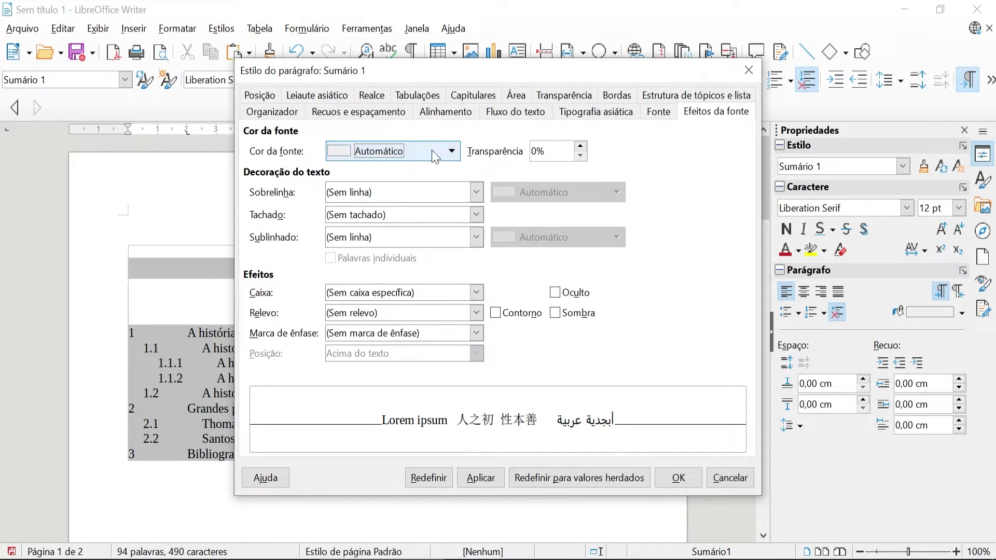
left_click(373, 116)
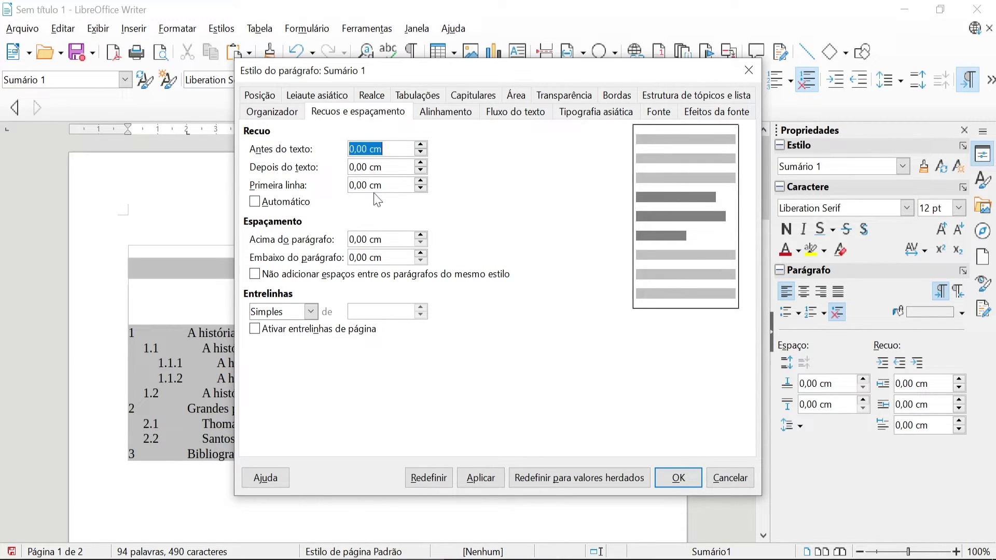
left_click(311, 311)
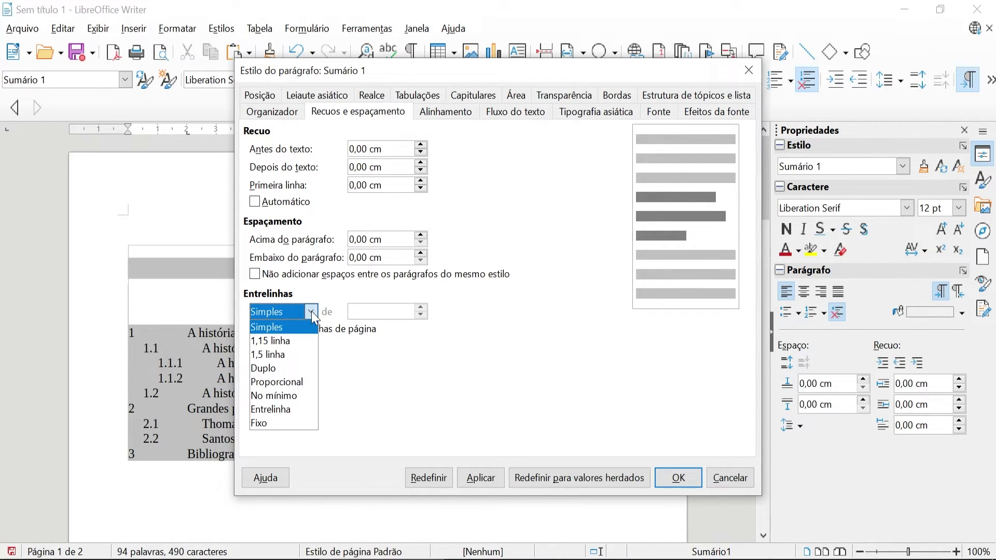
left_click(280, 355)
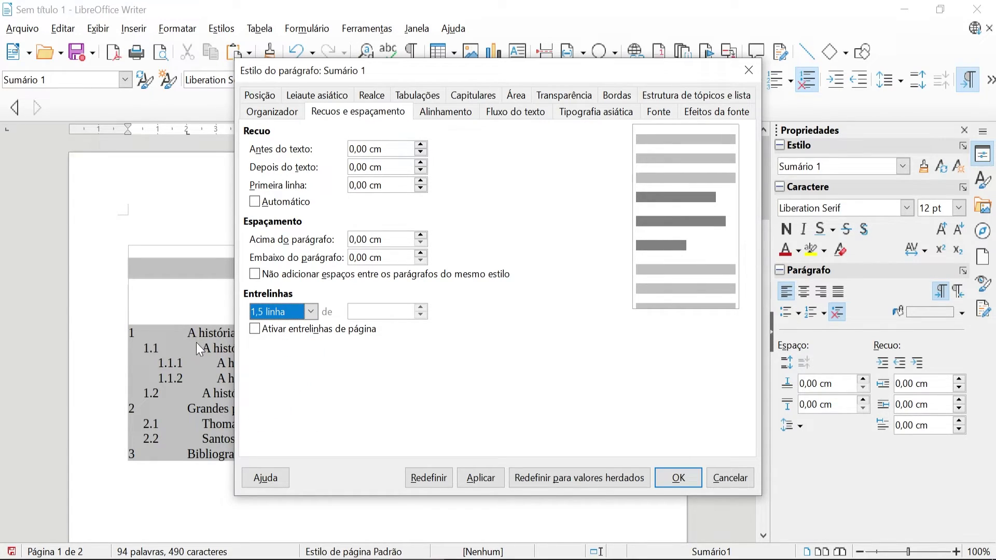
- Set the Sumário 1 style's Western font to Times New Roman Negrito and check the sample PDF's INTRODUÇÃO entry in Adobe Acrobat Pro
left_click(658, 112)
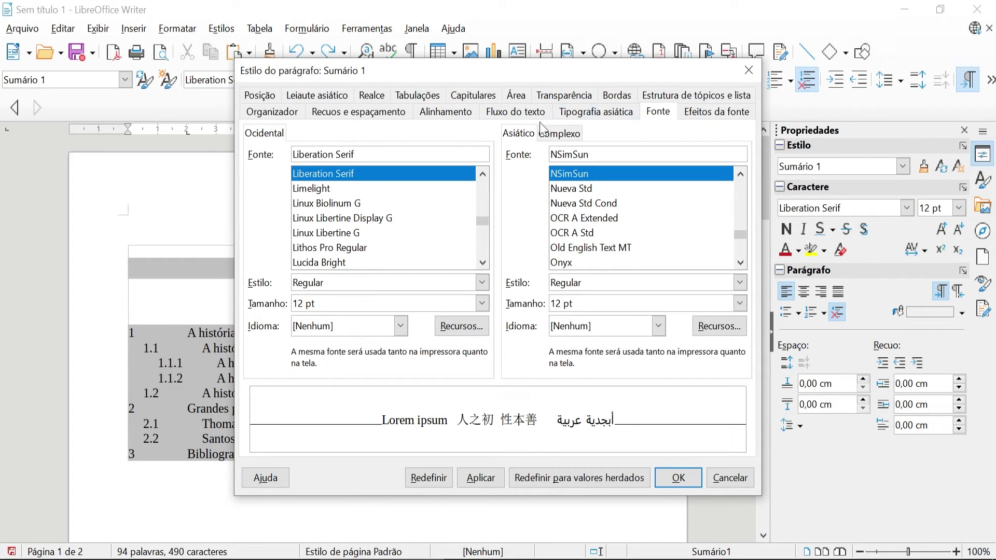
left_click_drag(363, 154, 146, 139)
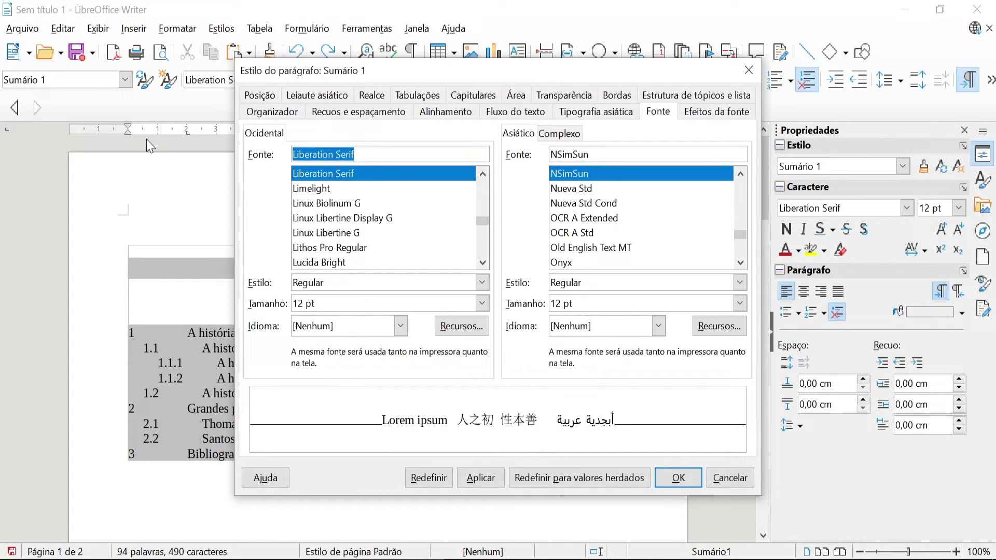
type("Times New Roman")
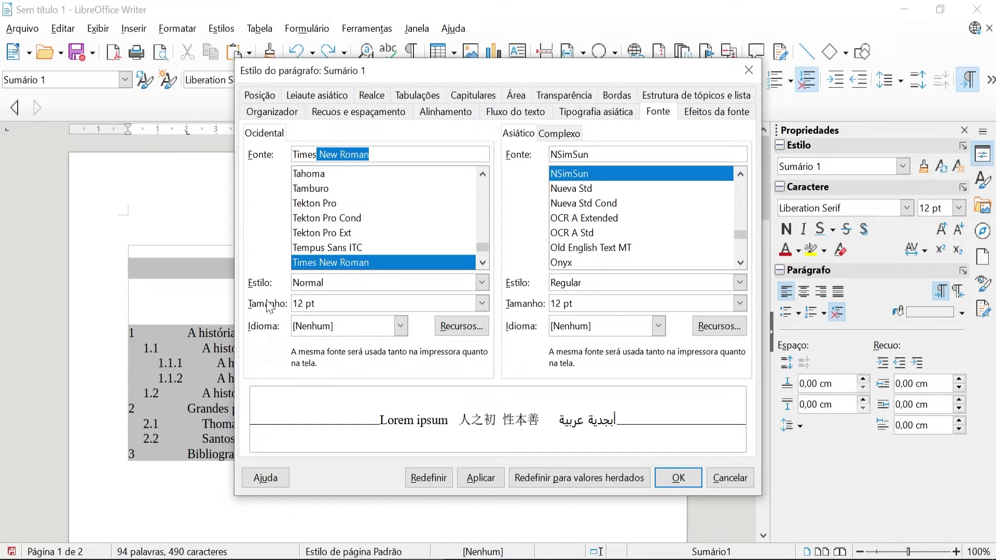
left_click(368, 261)
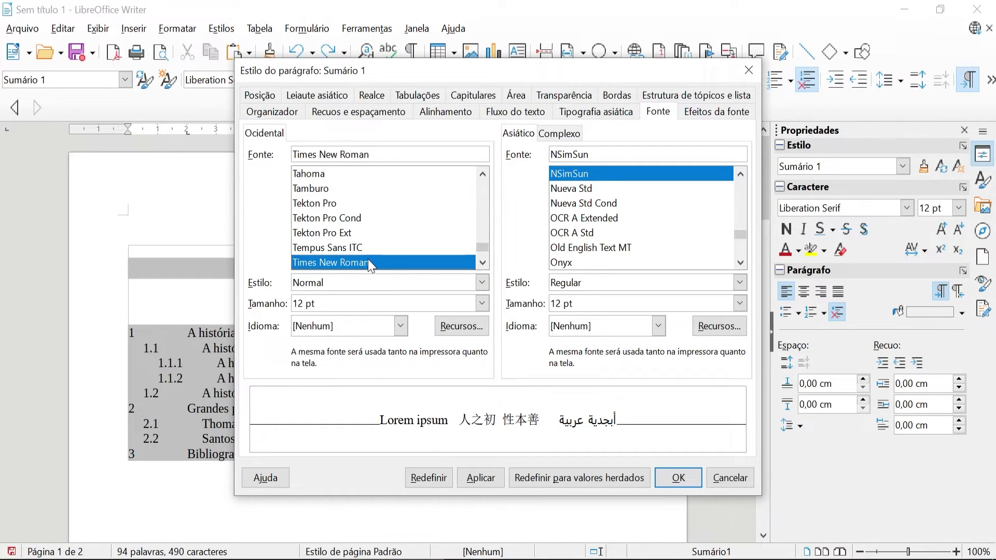
left_click(481, 282)
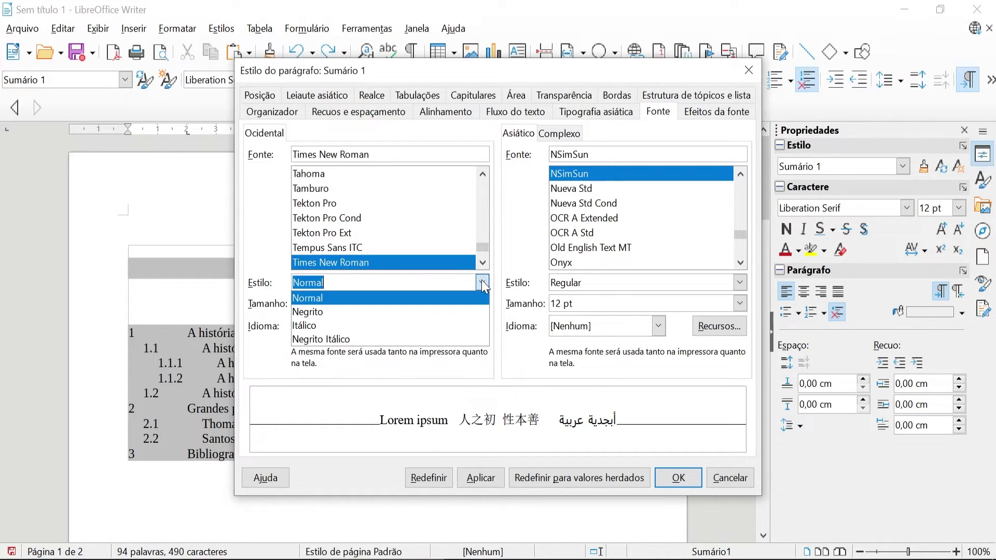
left_click(355, 312)
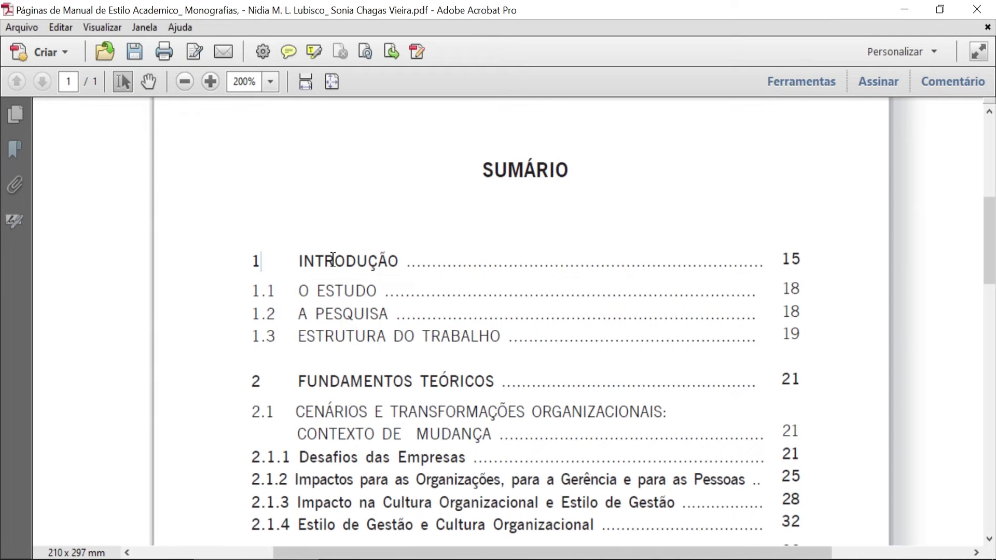
left_click_drag(314, 262, 398, 266)
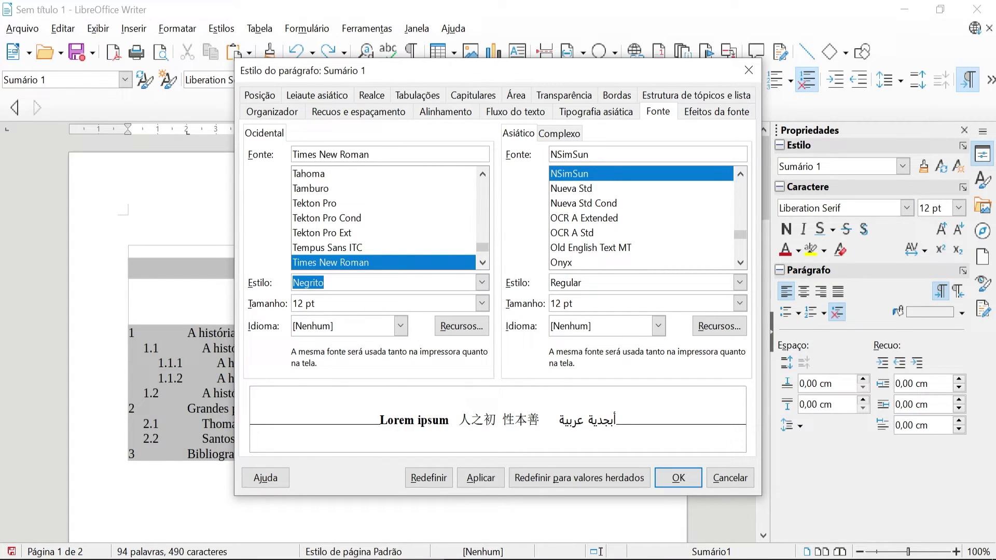
- Set the Sumário 1 style's case effect to MAIÚSCULAS and apply the style changes
left_click(715, 112)
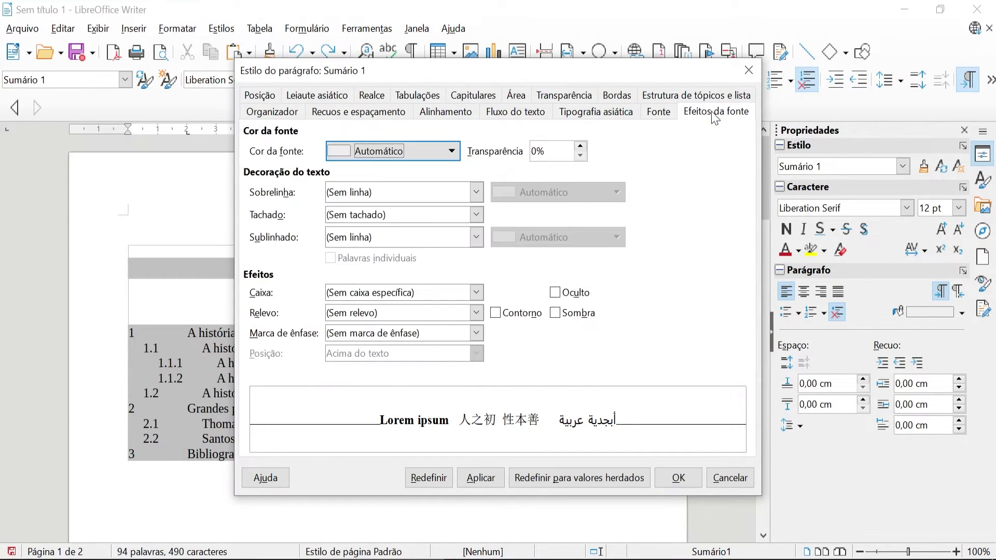
left_click(476, 293)
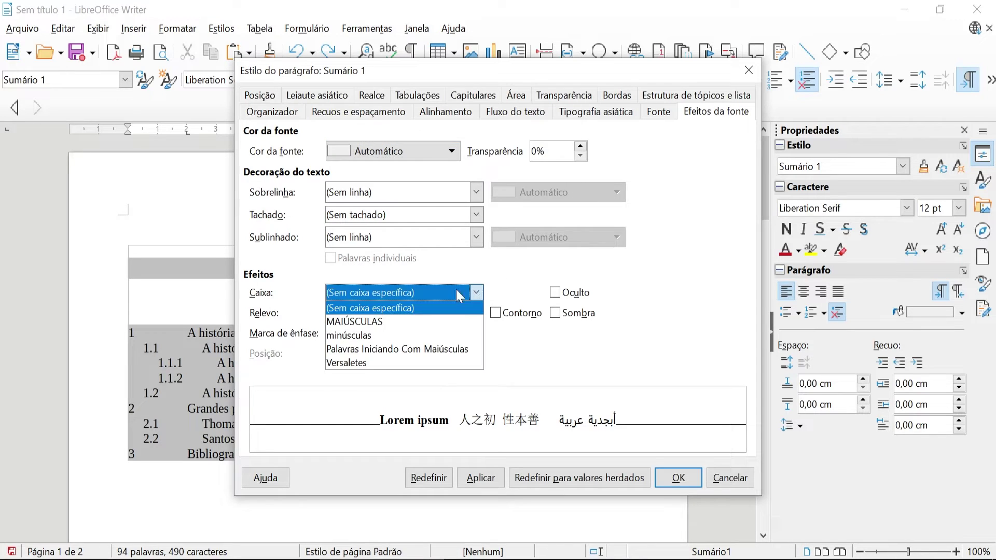
left_click(389, 322)
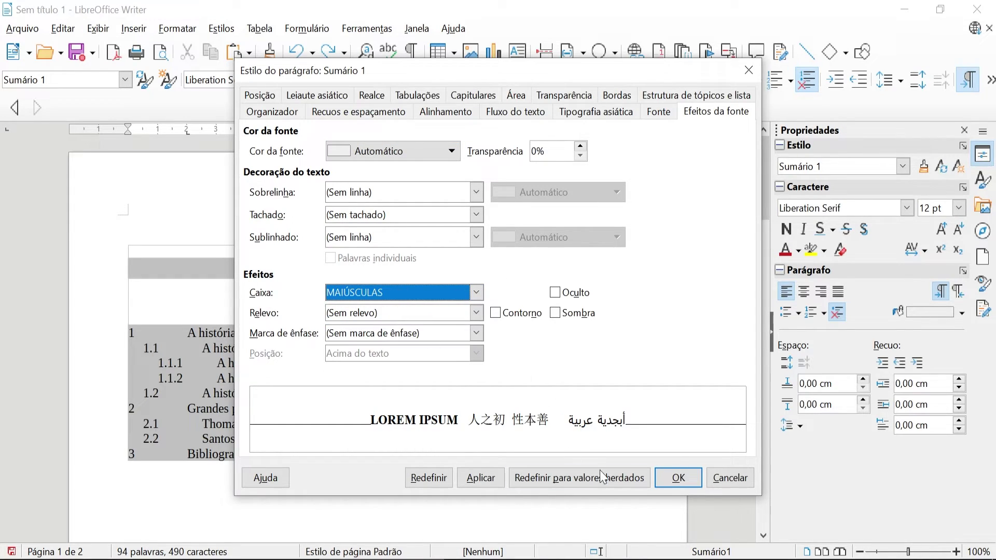
left_click(678, 477)
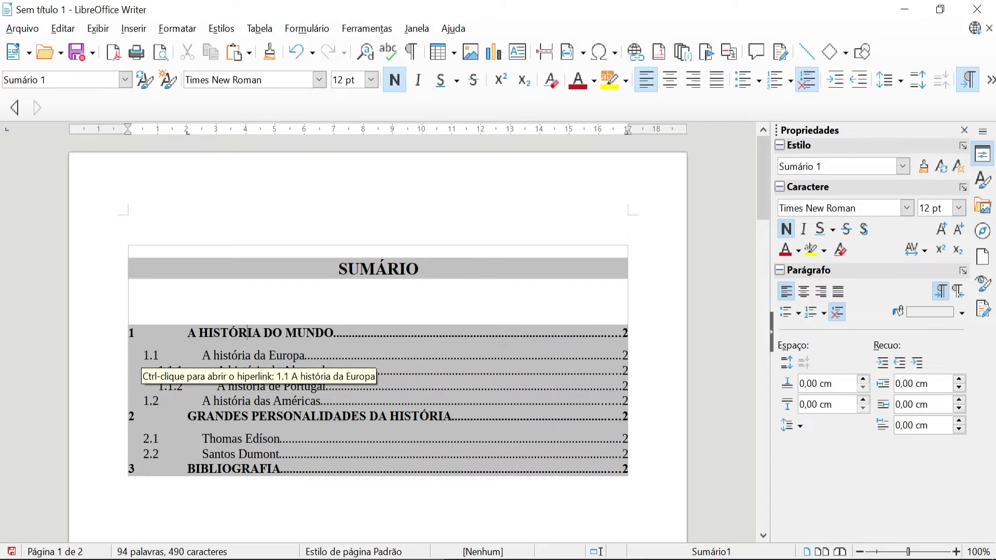
- Open the Sumário 2 paragraph style from the 1.1 entry, setting its indent before text to 0 cm and line spacing to 1,5 linha
left_click(221, 370)
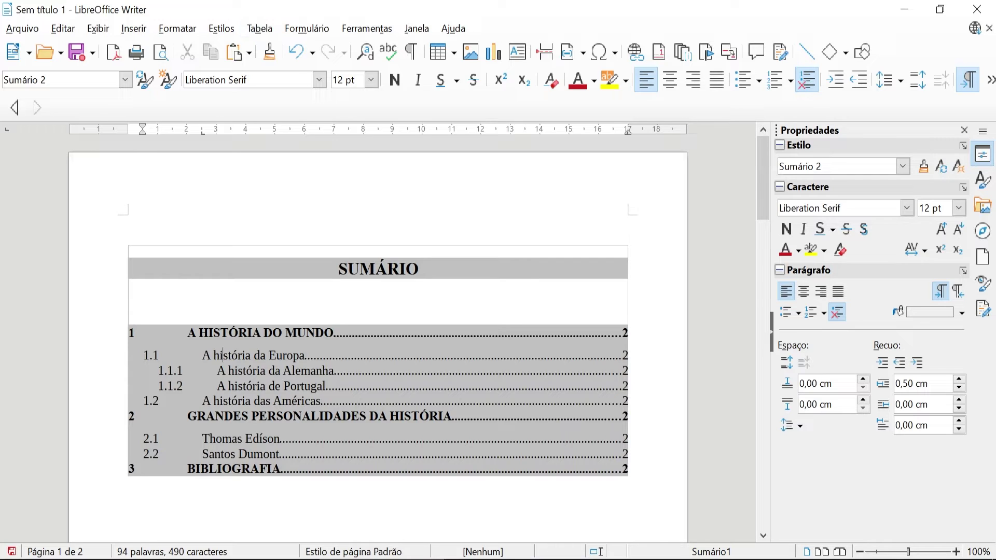
key("alt+p")
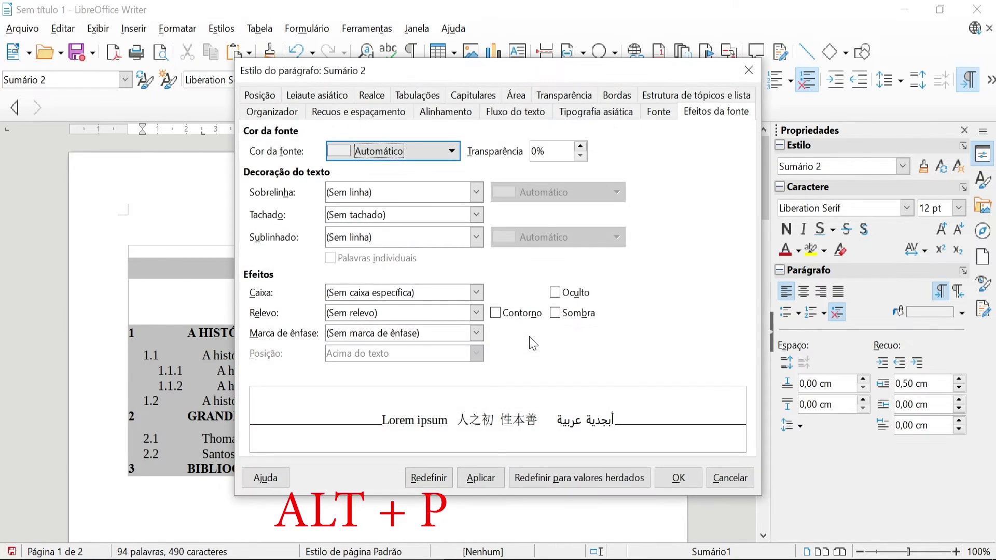
left_click(366, 112)
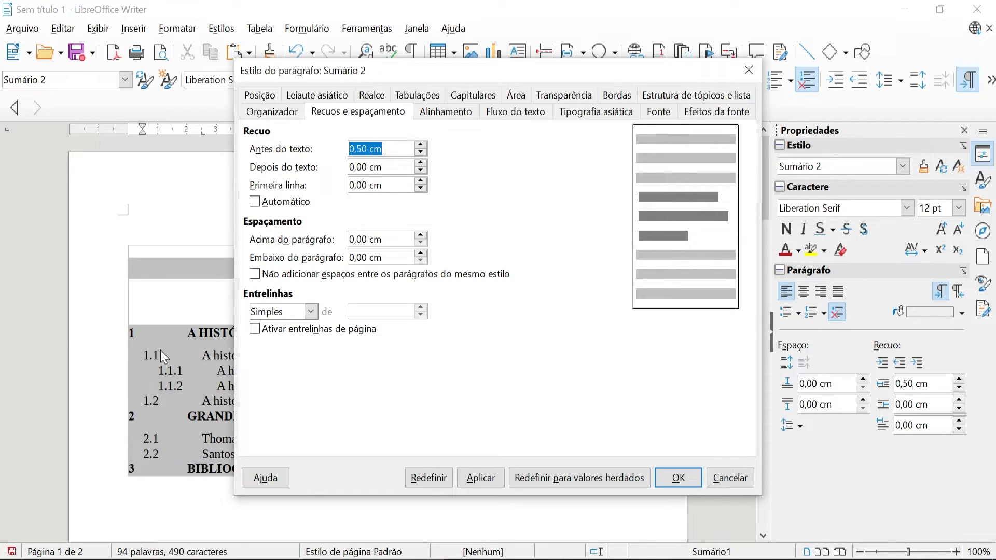
type("0")
left_click(305, 314)
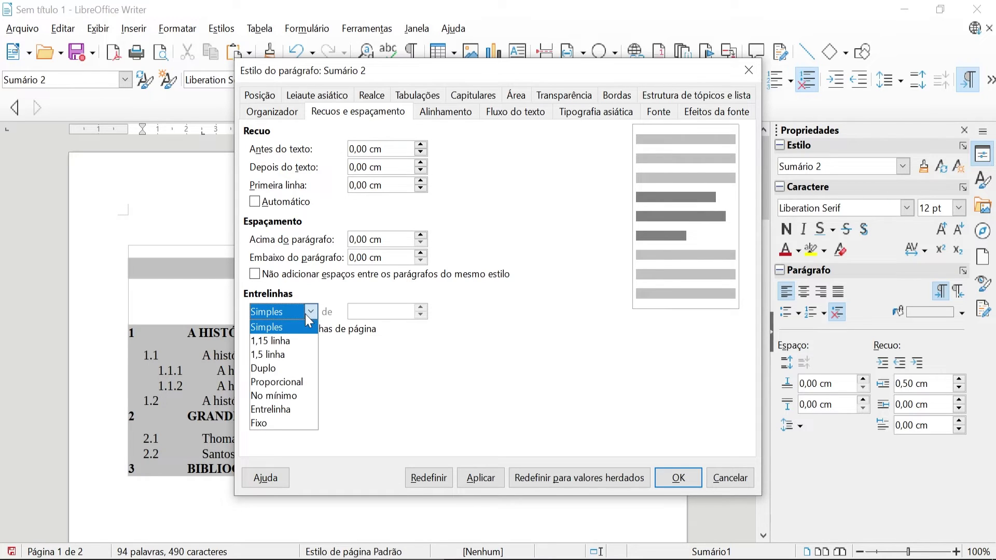
left_click(283, 354)
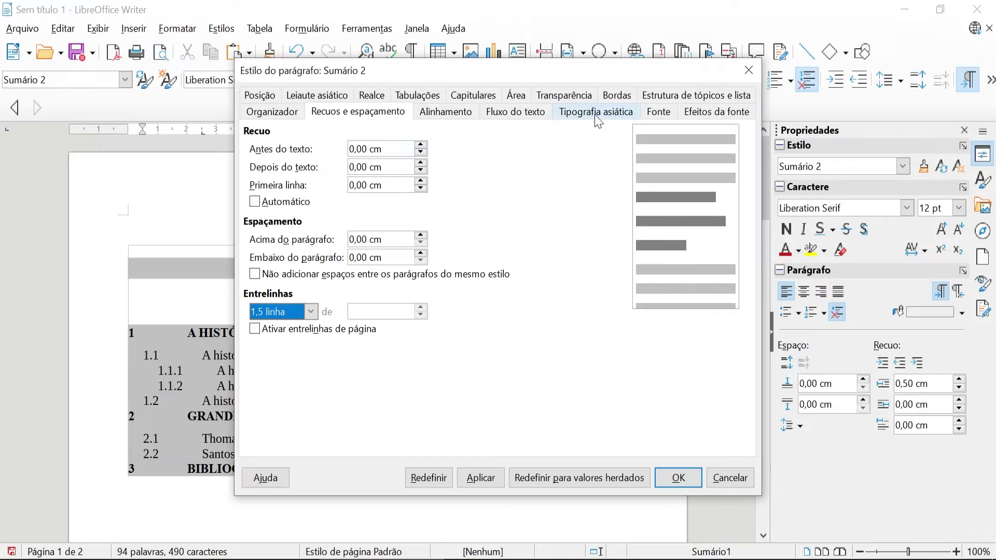
- Set the Sumário 2 style's Western font to Times New Roman and check the sample PDF's second-level entries in Adobe Acrobat Pro
left_click(657, 112)
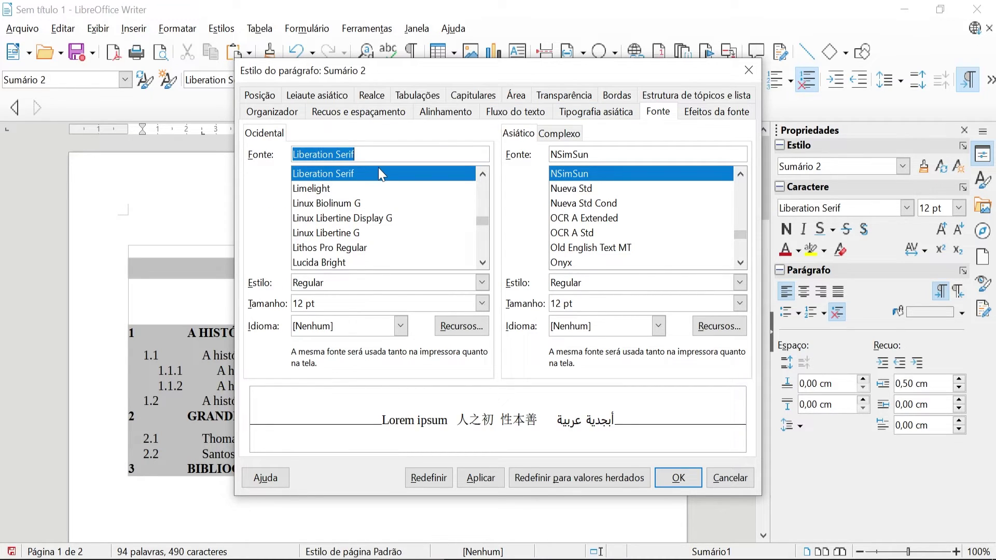
type("Times New Roman")
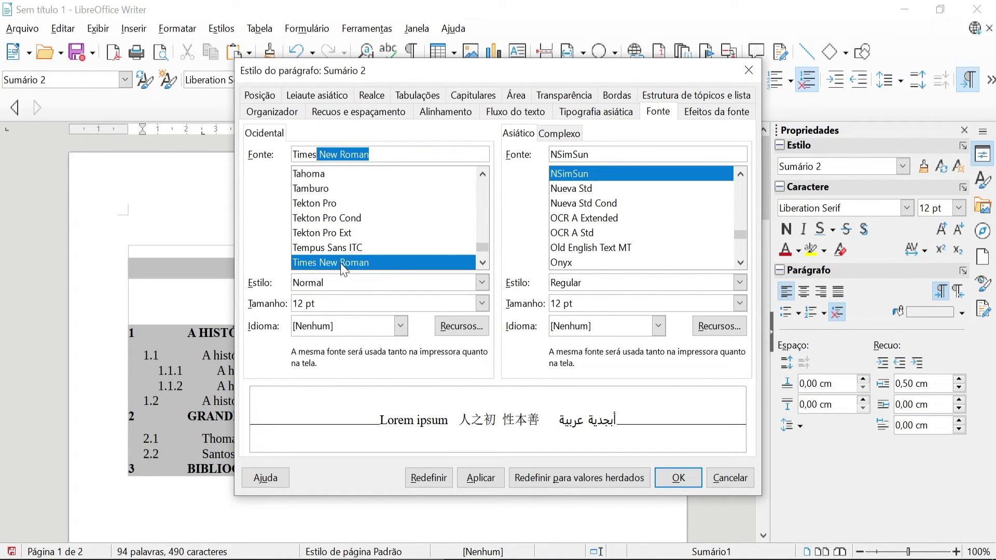
left_click(344, 263)
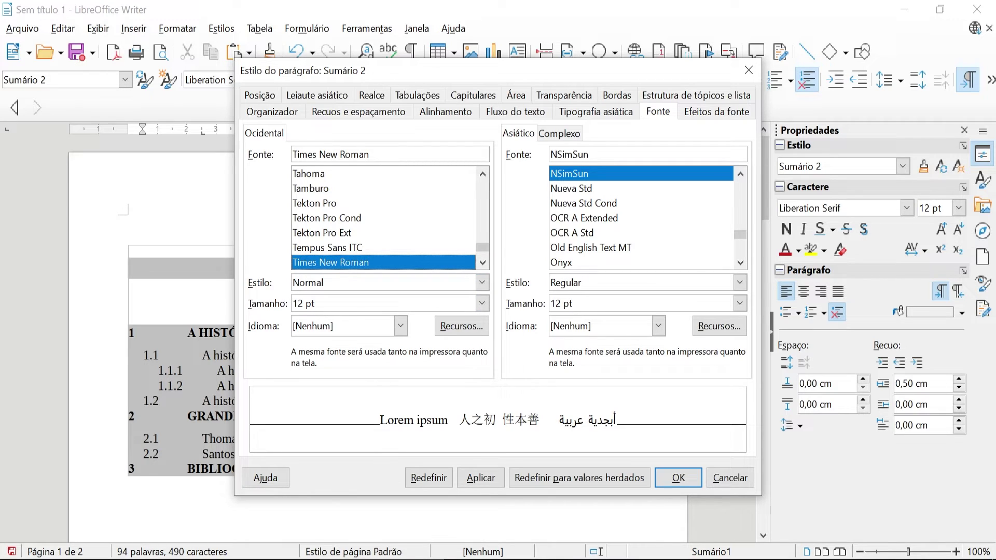
key("alt+Tab")
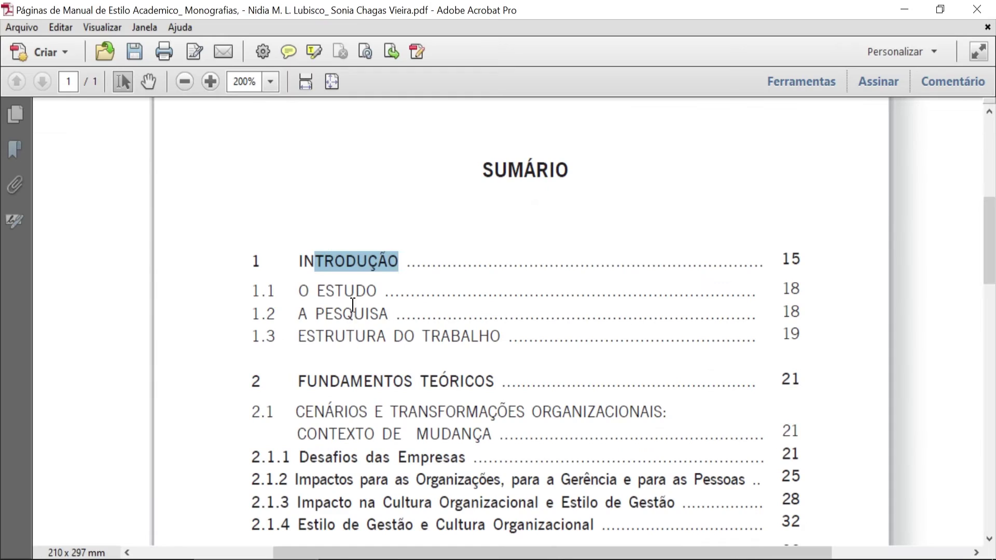
key("alt+Tab")
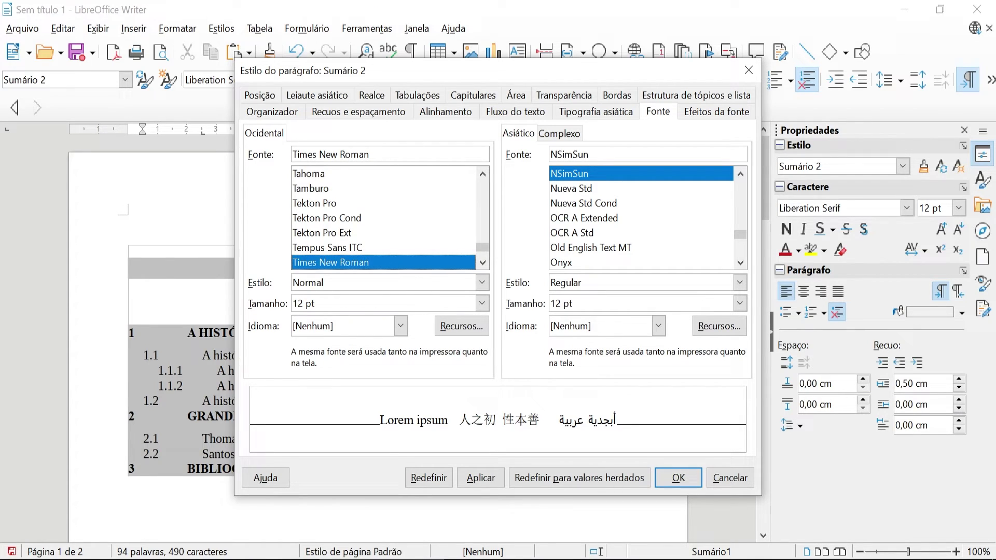
- Set the Sumário 2 style's case effect to MAIÚSCULAS and apply the style changes
left_click(721, 113)
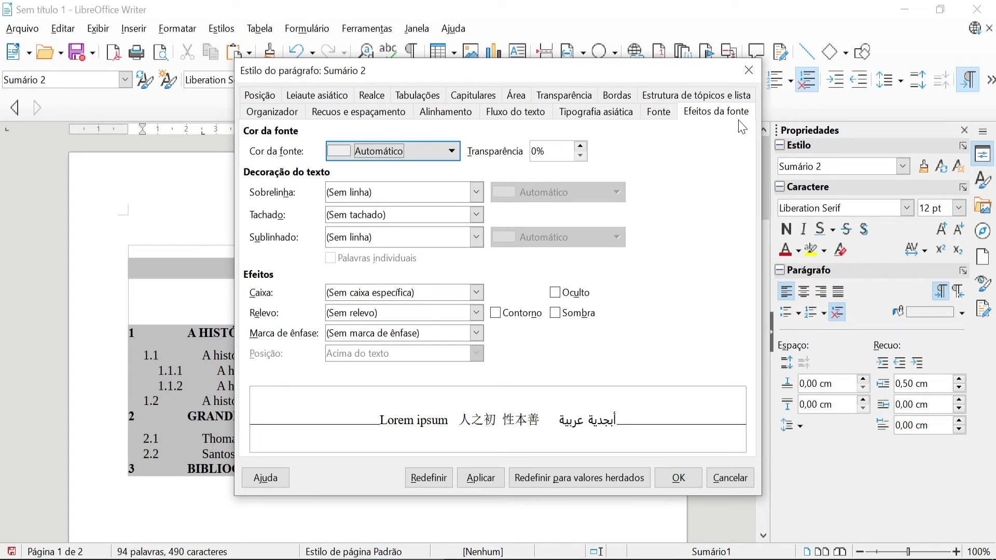
left_click(475, 292)
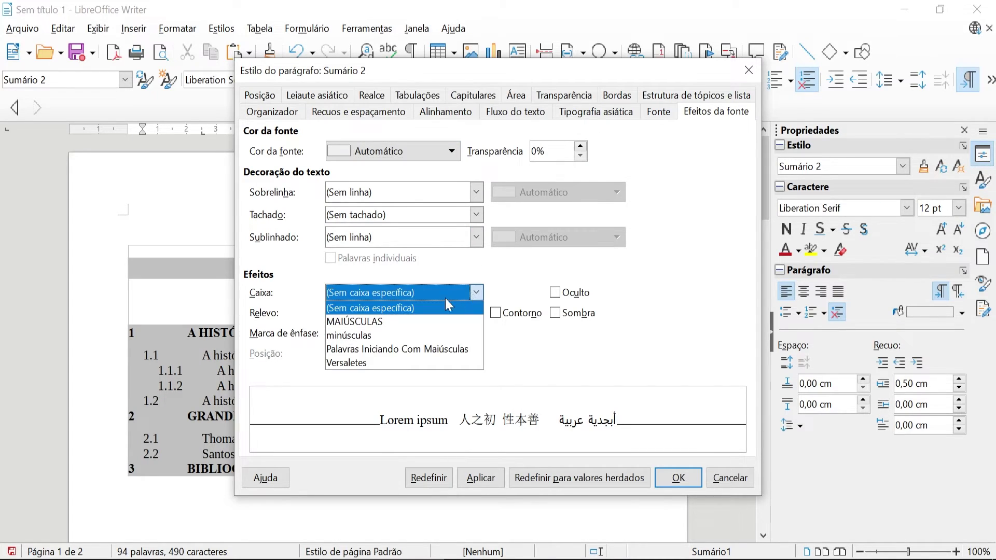
left_click(413, 322)
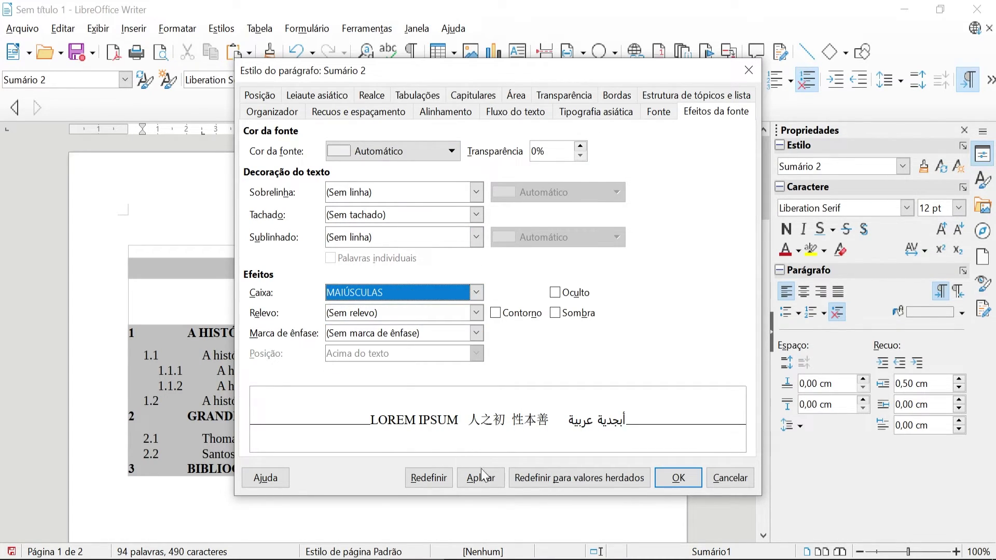
left_click(677, 478)
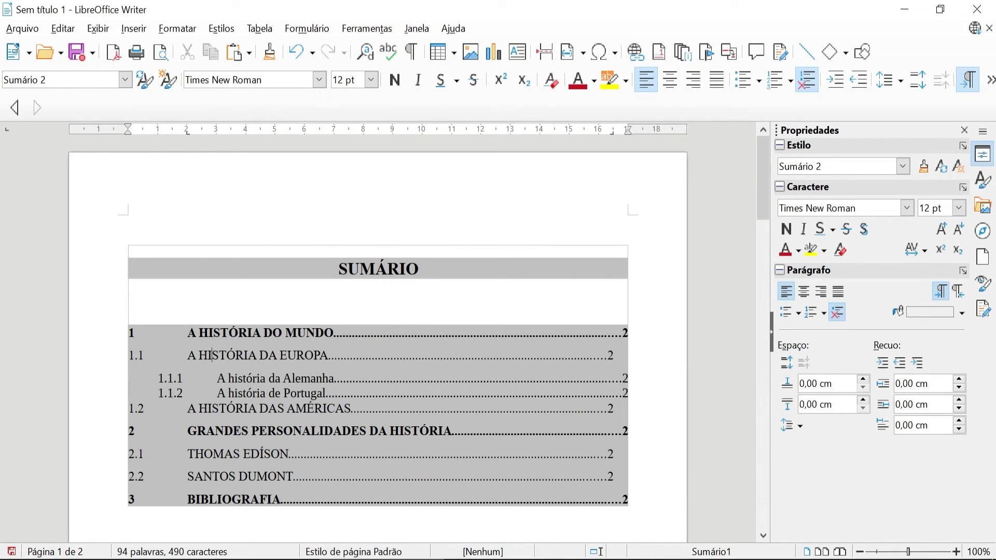
- Place the cursor in the 1.1.1 entry and examine the sample PDF's third-level entry Desafios das Empresas in Adobe Acrobat Pro
scroll(345, 332, "down", 2)
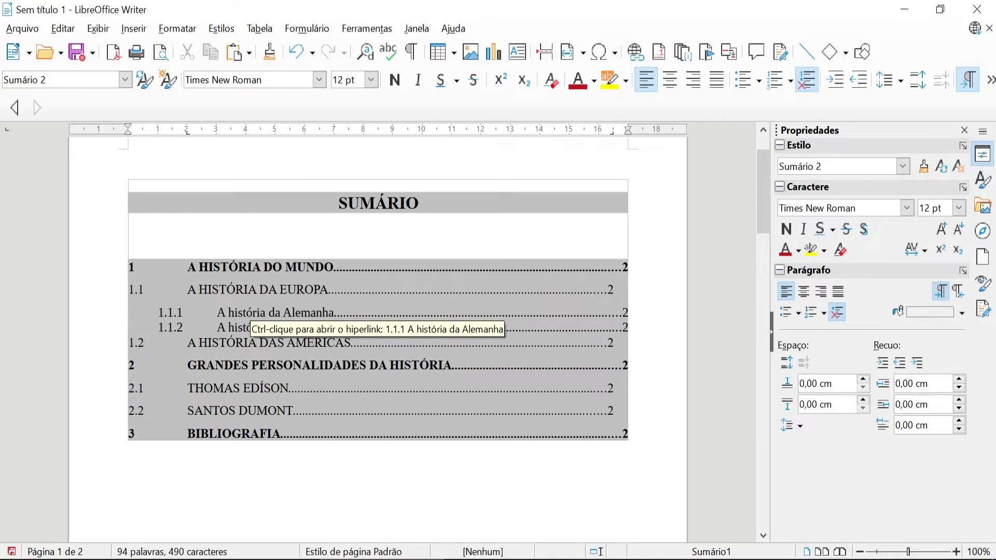
left_click(252, 312)
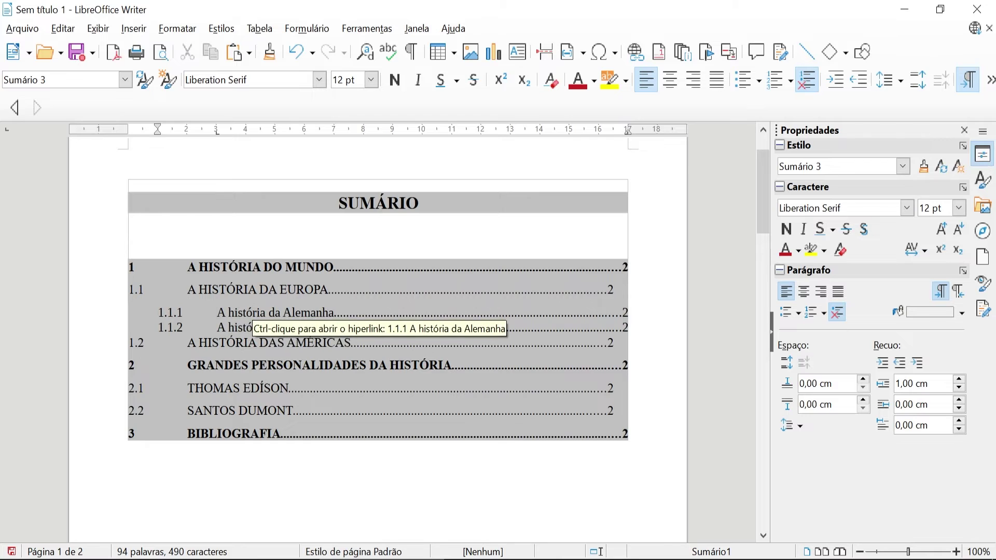
key("alt+Tab")
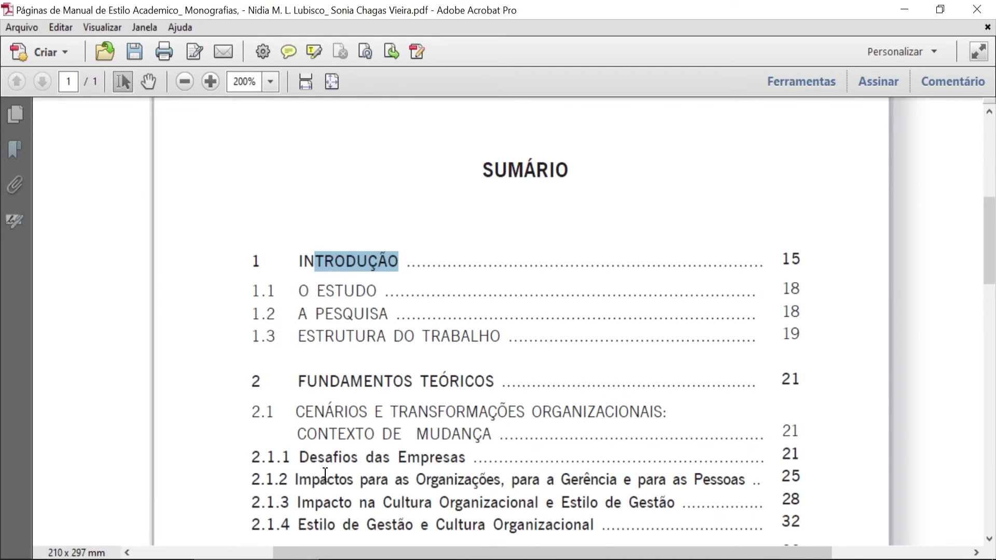
scroll(320, 473, "down", 1)
left_click_drag(299, 418, 466, 419)
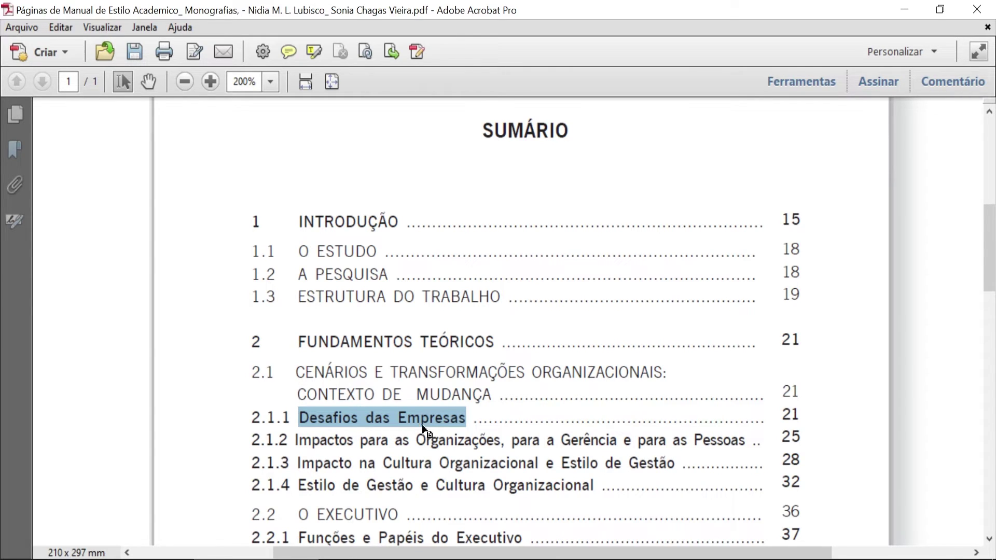
key("alt+Tab")
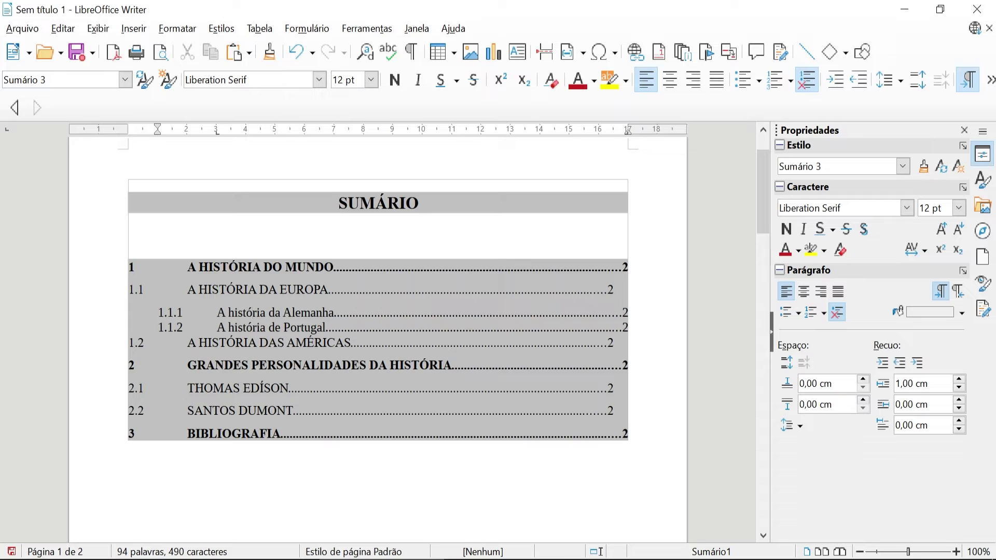
- Open the Sumário 3 paragraph style from the 1.1.1 entry, setting its indent before text to 0 cm and line spacing to 1,5 linha
right_click(252, 312)
left_click(363, 201)
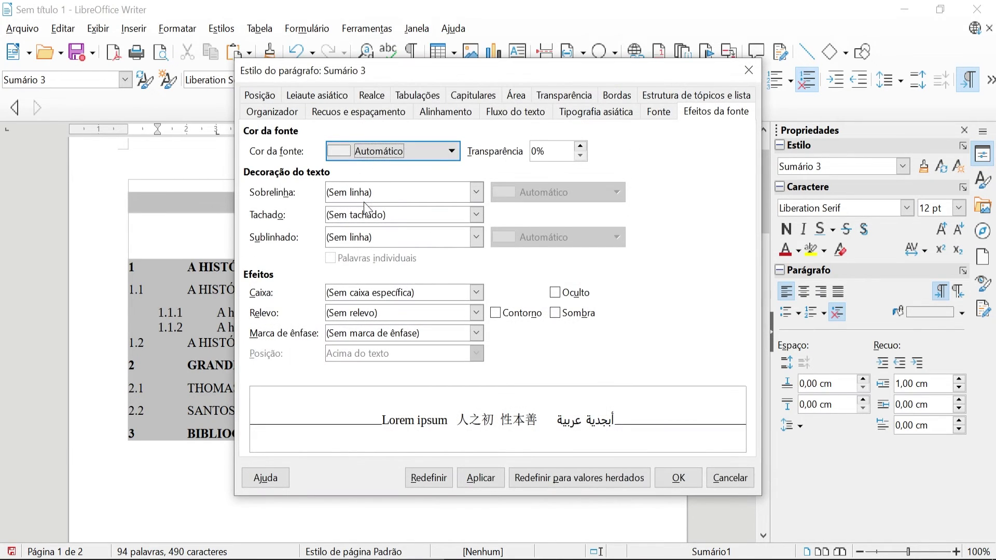
left_click(370, 115)
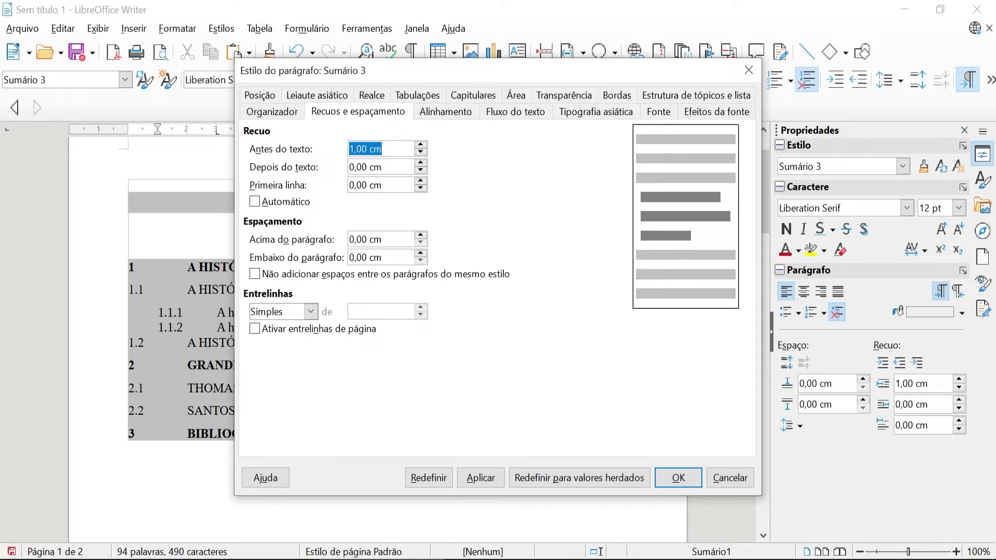
type("0")
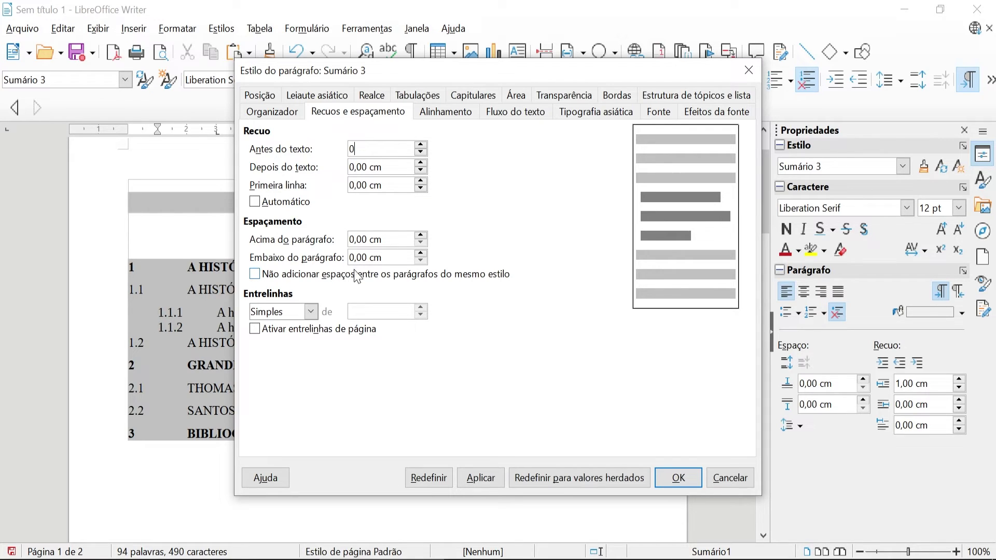
left_click(299, 313)
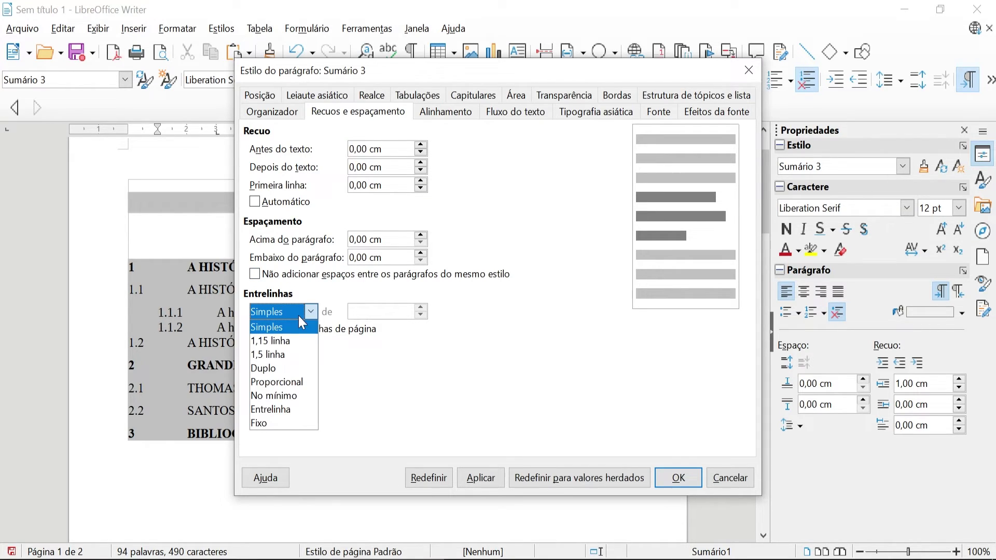
left_click(286, 355)
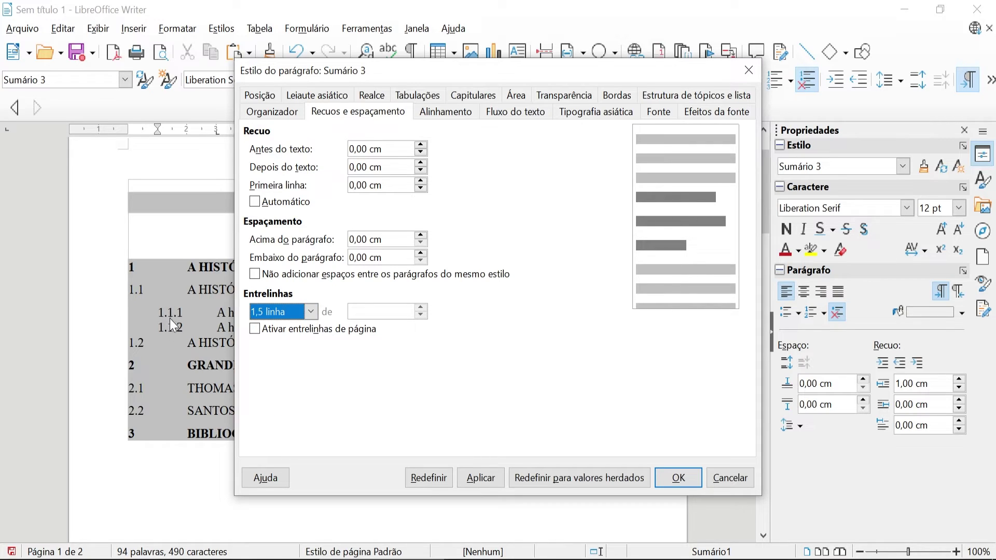
- Set the Sumário 3 style's Western font to Times New Roman with the Negrito style
left_click(658, 116)
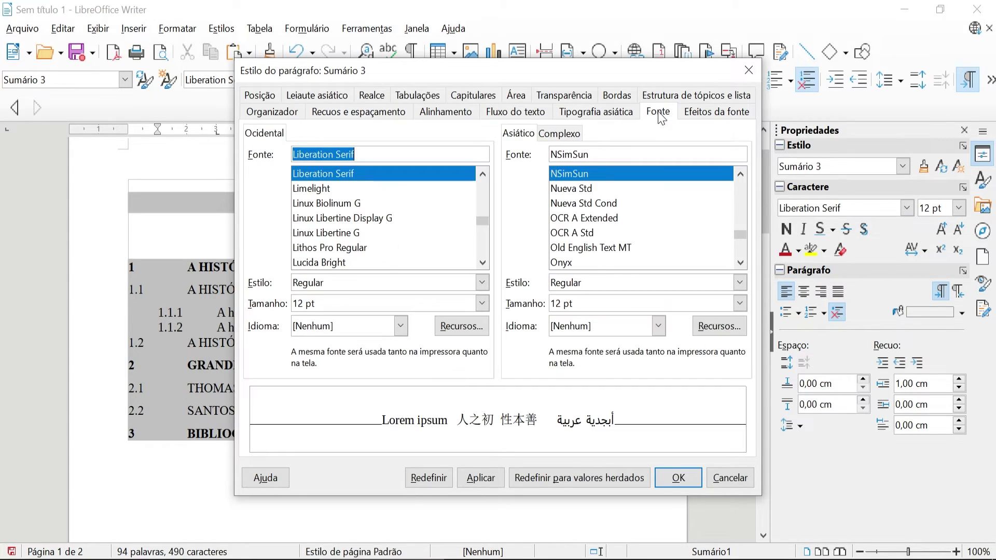
type("Times New Roman")
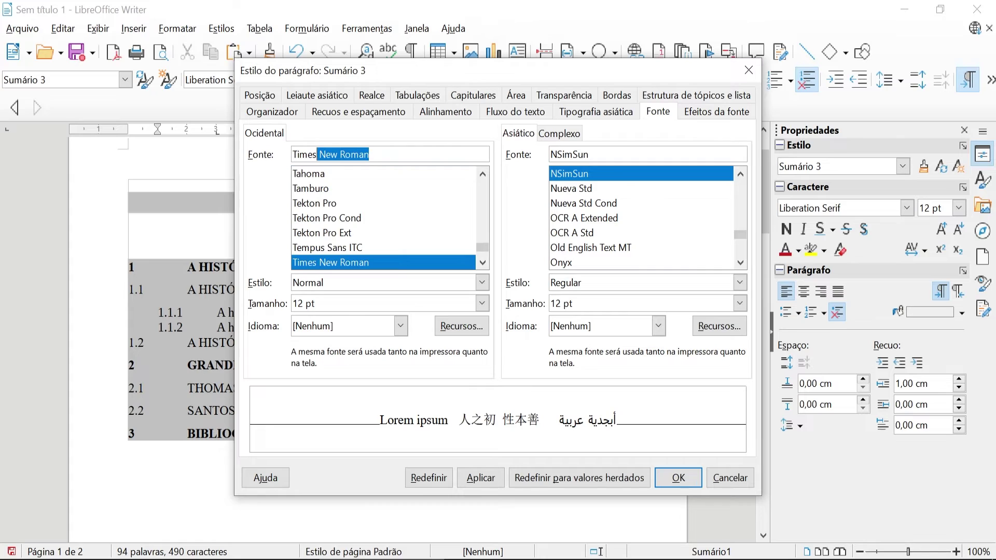
left_click(350, 263)
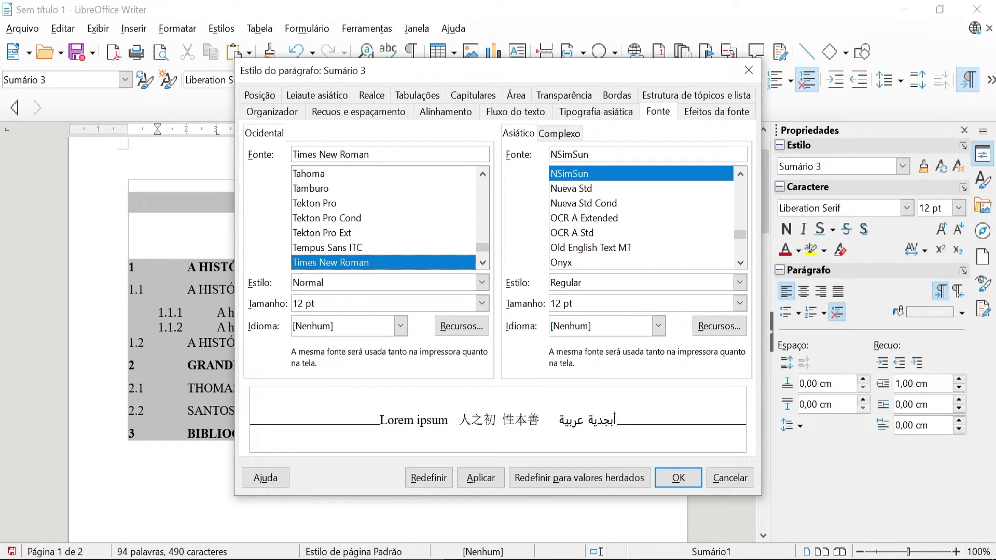
left_click(481, 283)
key("Down")
key("Down")
key("Return")
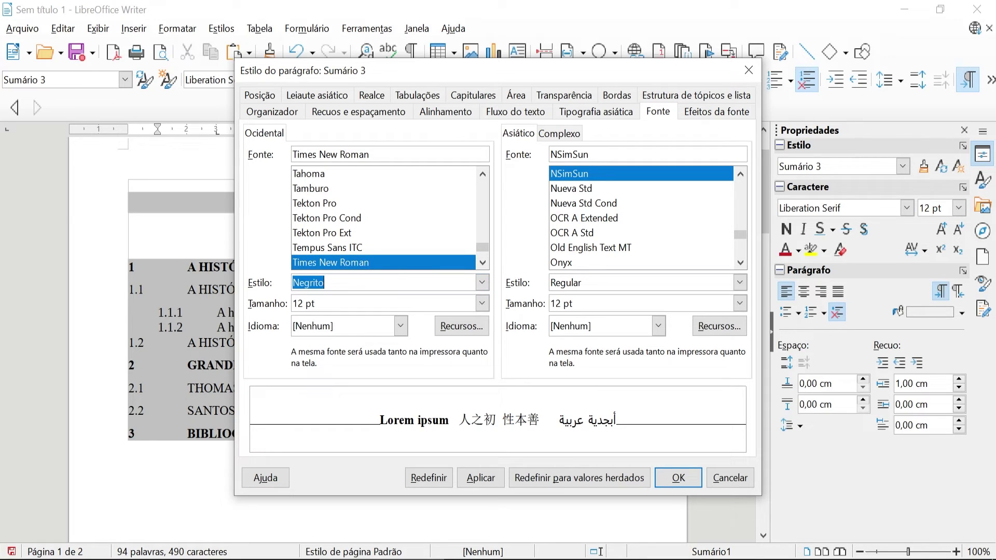
- Check the Sumário 3 style's font effects, apply the style changes and update the index
left_click(729, 114)
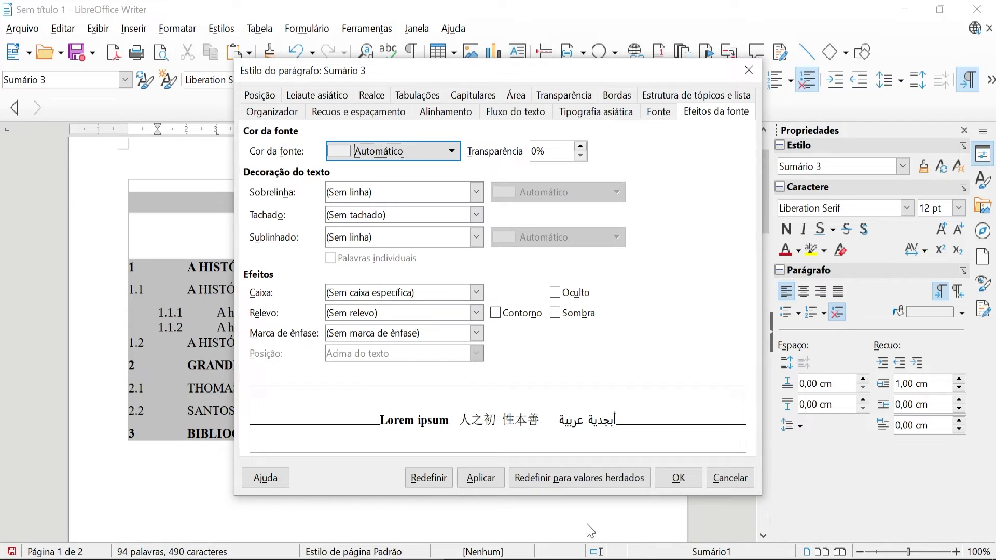
left_click(679, 477)
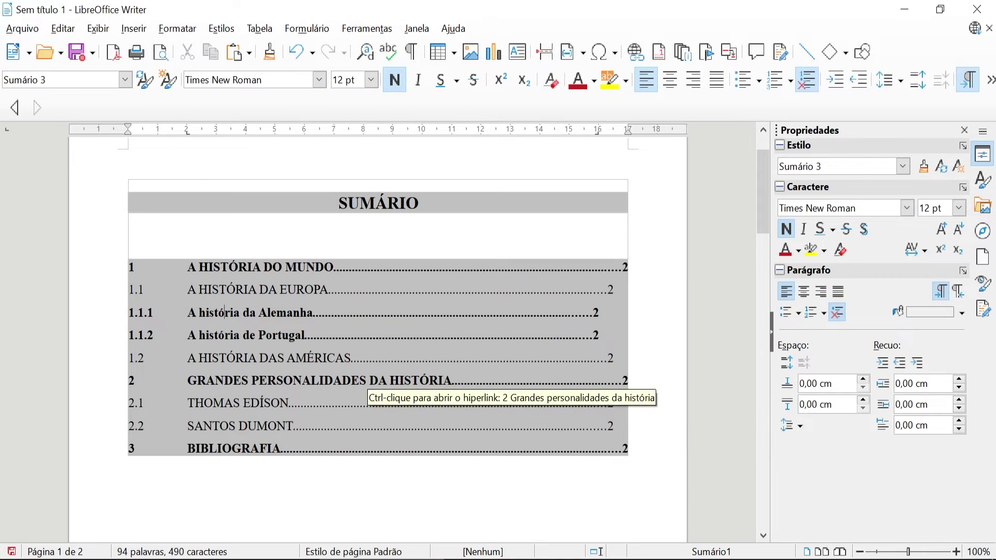
right_click(353, 305)
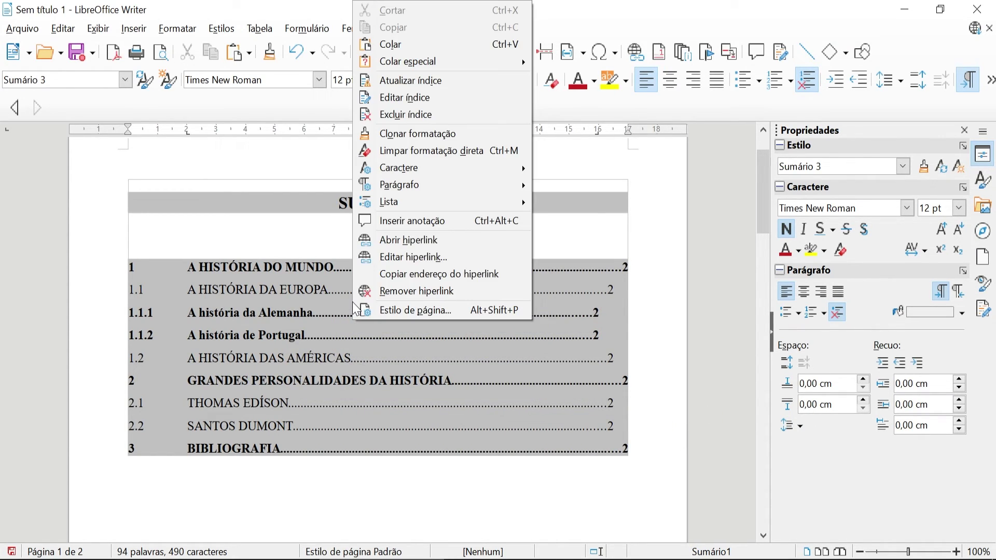
left_click(431, 80)
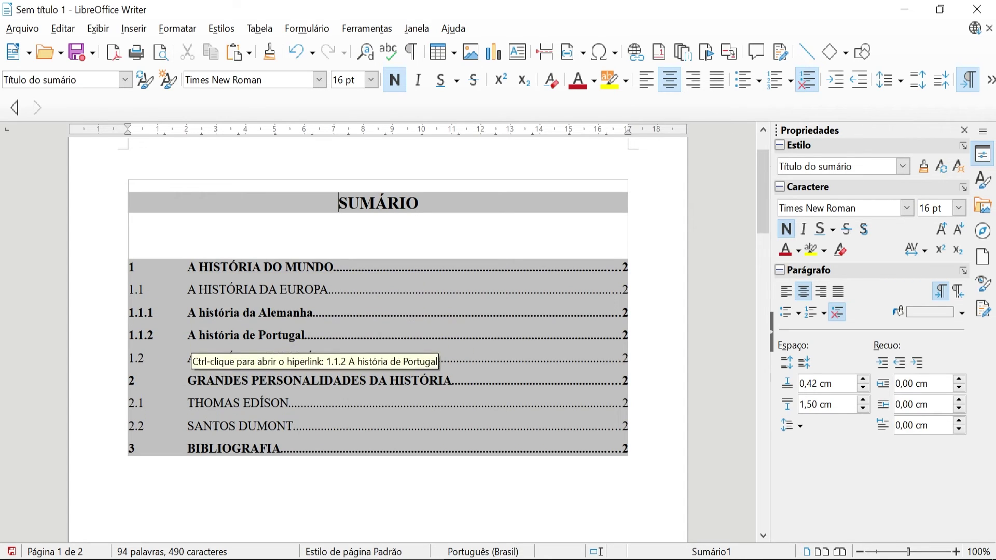
- Insert blank paragraphs between the headings 2.2 Santos Dumont and 3 Bibliografia to push Bibliografia onto the third page
scroll(591, 415, "down", 10)
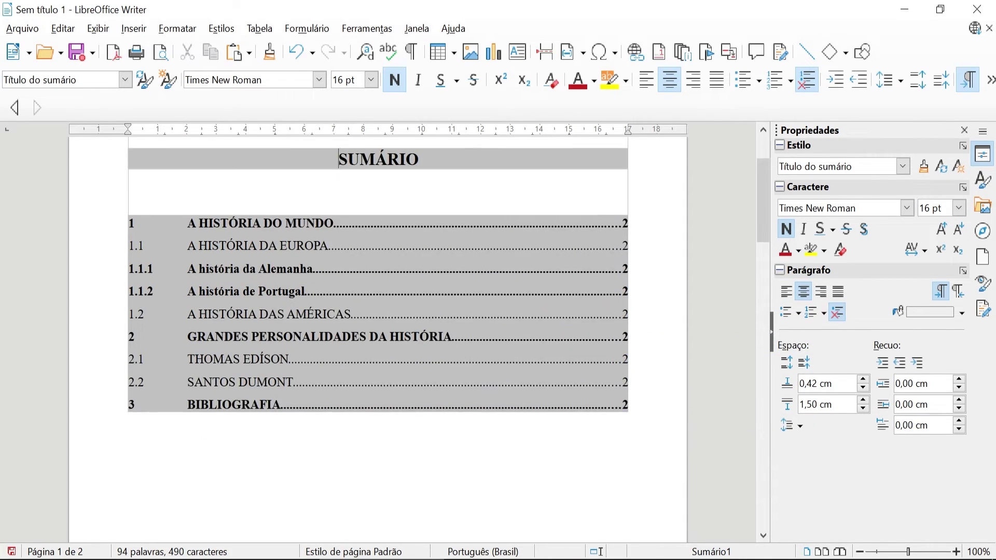
scroll(377, 337, "down", 10)
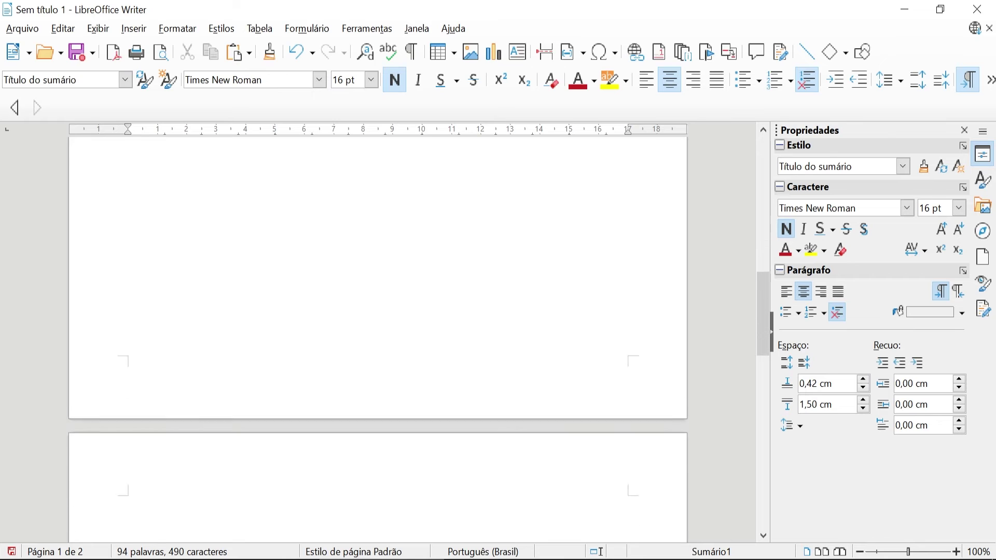
scroll(378, 337, "down", 12)
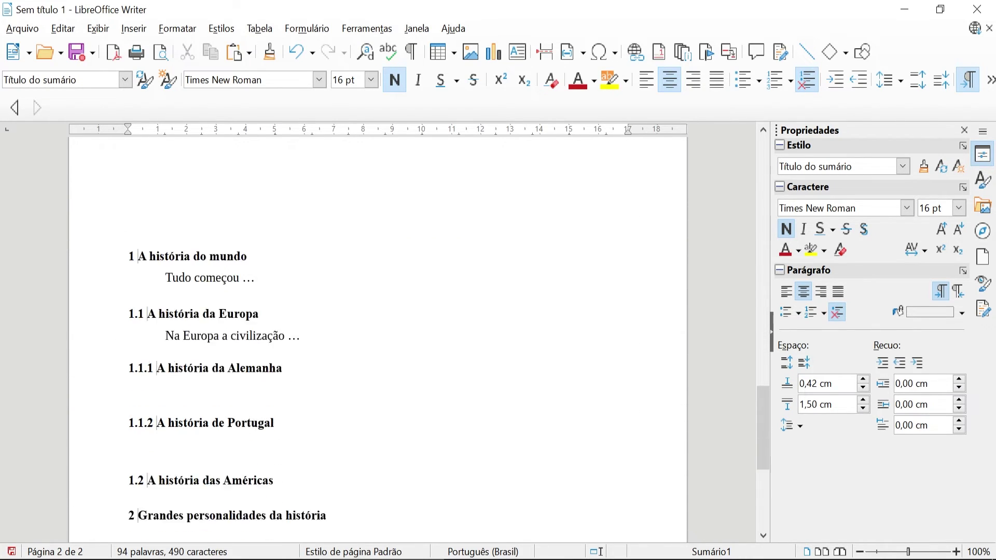
scroll(378, 337, "down", 1)
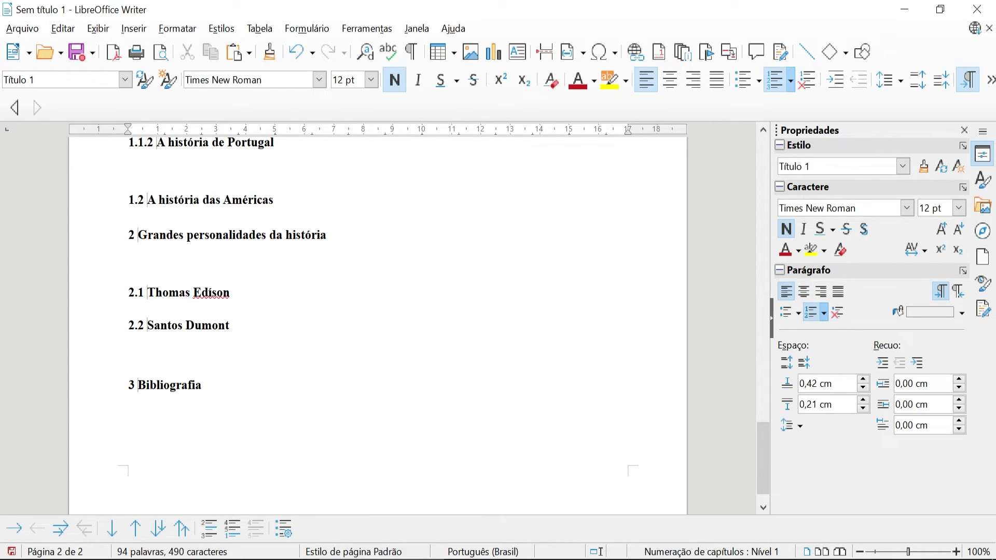
left_click(128, 346)
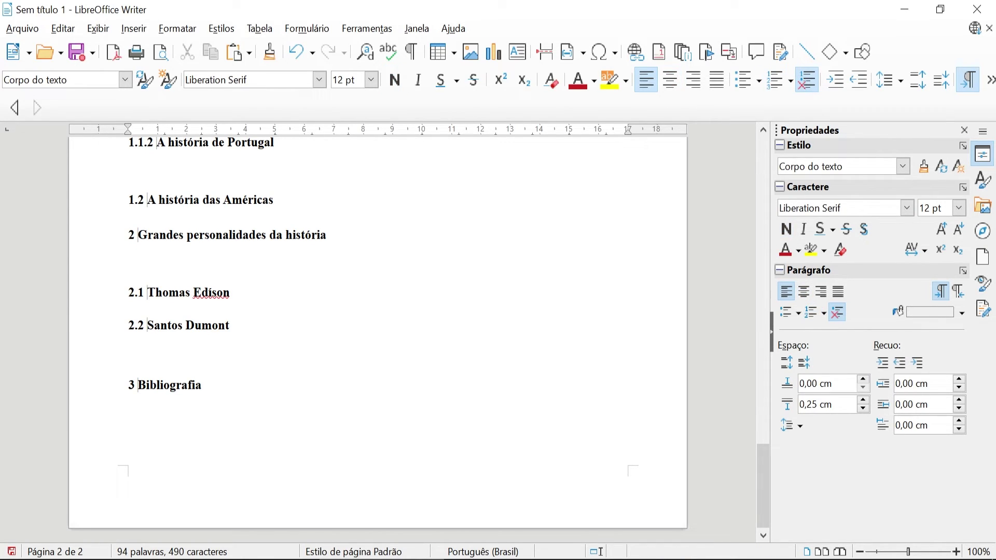
key("Return")
key("Return")
key("Return")
key("Return")
key("Return")
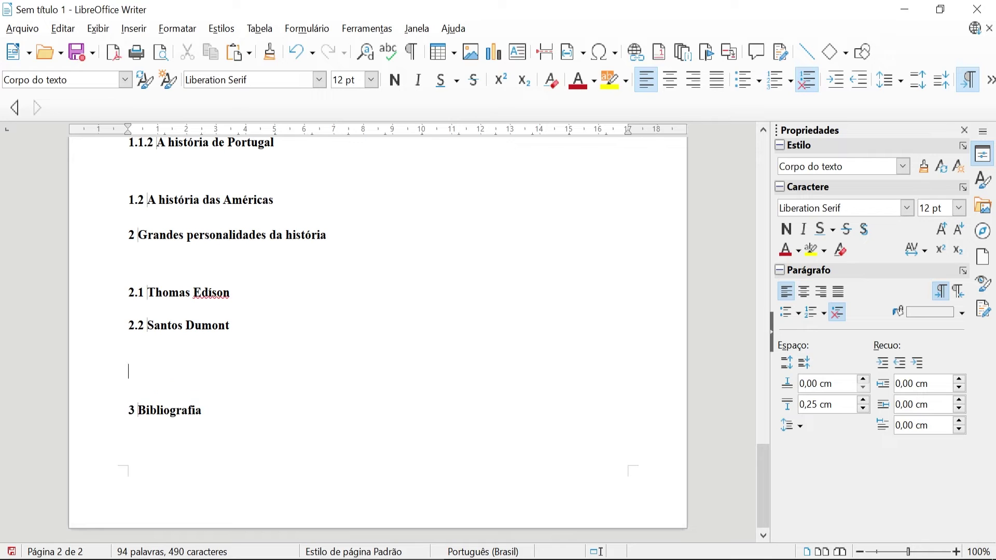
scroll(377, 312, "down", 5)
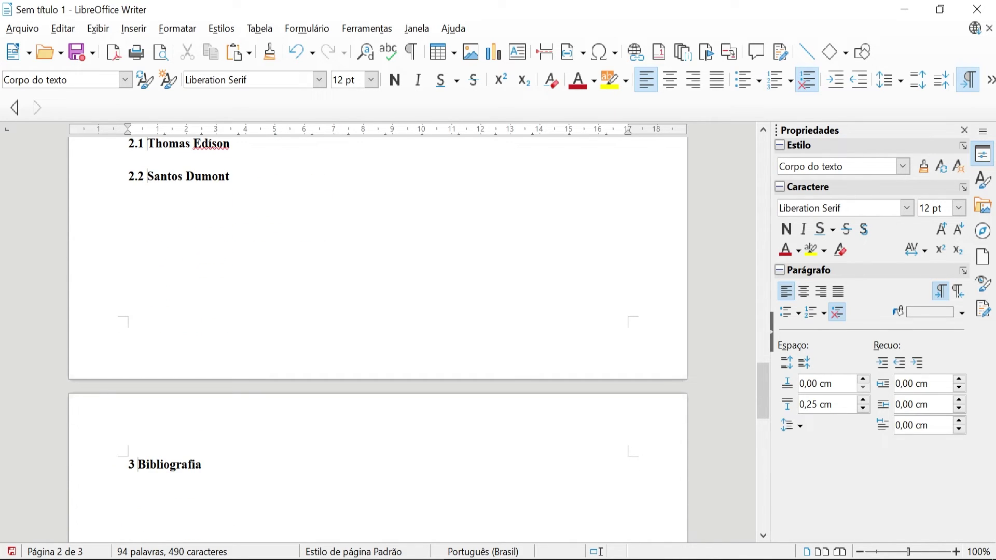
- Update the Sumário index on the first page to refresh its page numbers
left_click_drag(764, 402, 755, 186)
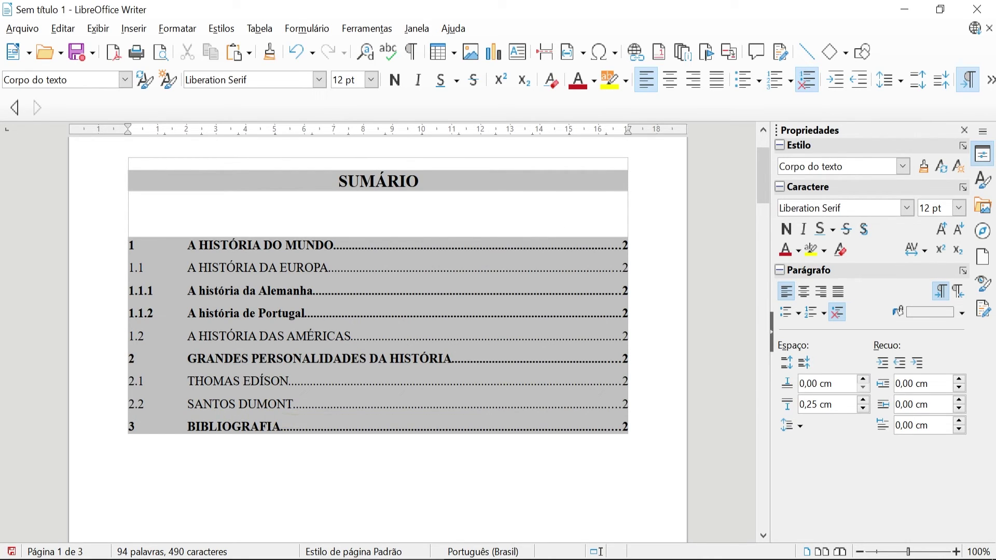
right_click(347, 282)
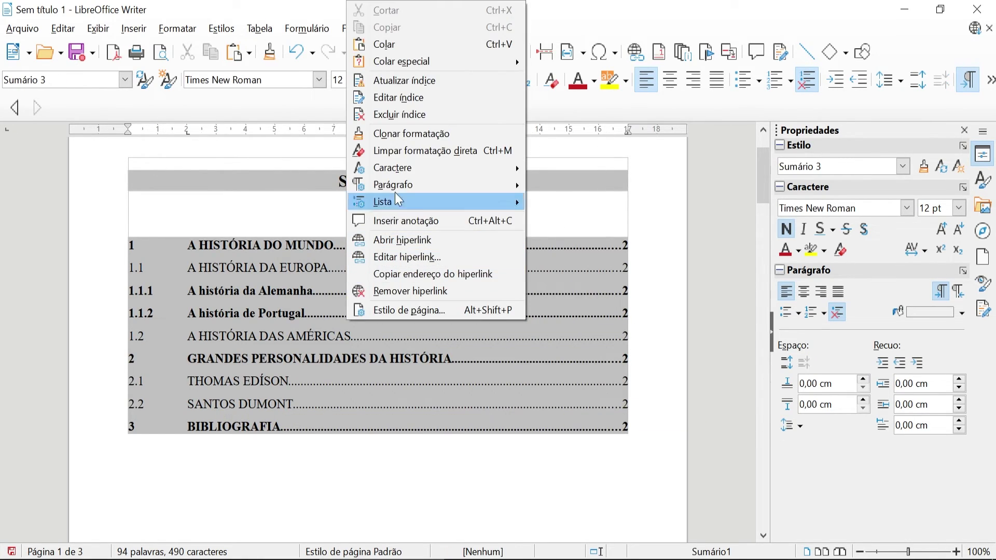
left_click(412, 82)
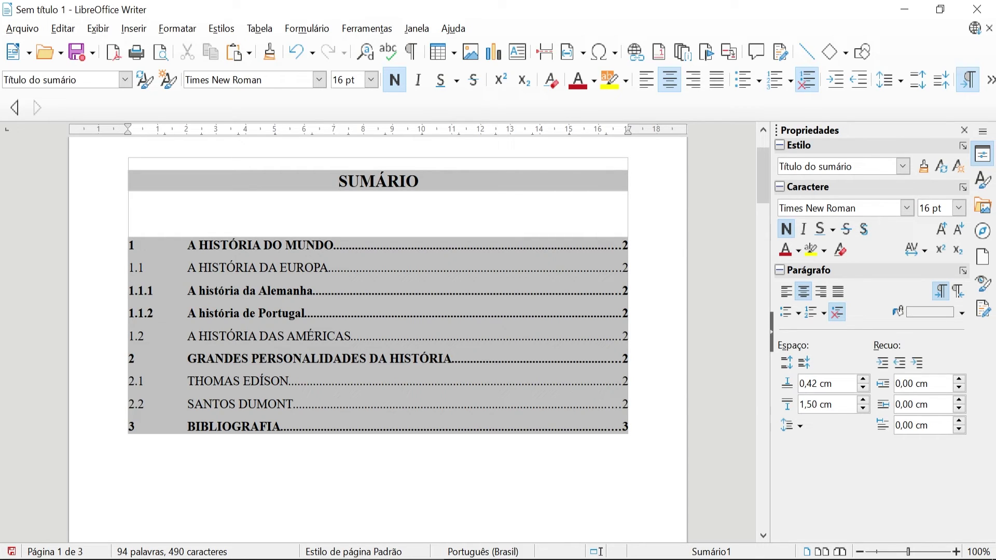
- Follow the Sumário hyperlinks for 1.1 A história da Europa and 1.1.2 A história de Portugal, returning to the first page after each
key("ctrl")
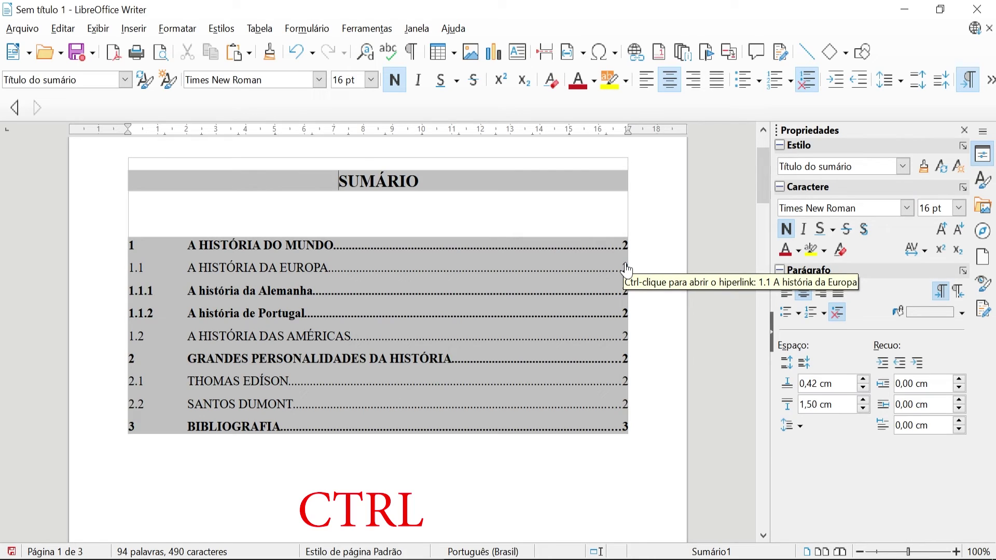
left_click(626, 270, "ctrl")
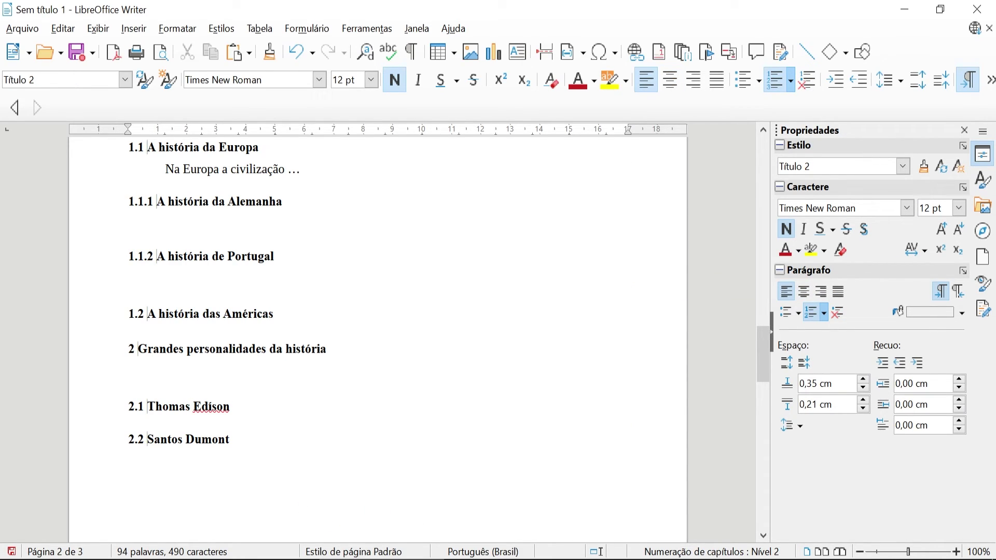
left_click_drag(762, 347, 737, 167)
scroll(394, 394, "down", 1)
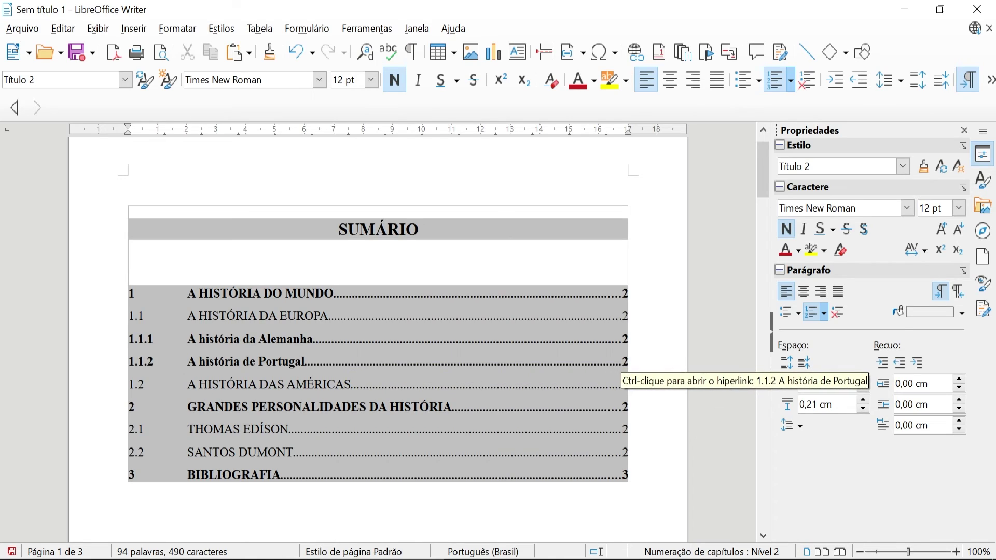
left_click(625, 366, "ctrl")
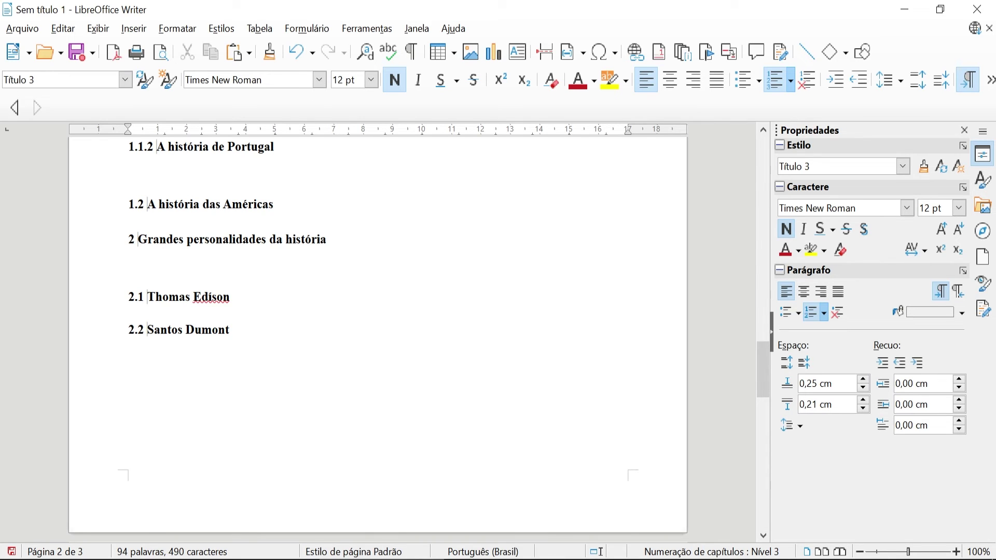
left_click_drag(758, 387, 746, 200)
scroll(378, 337, "up", 2)
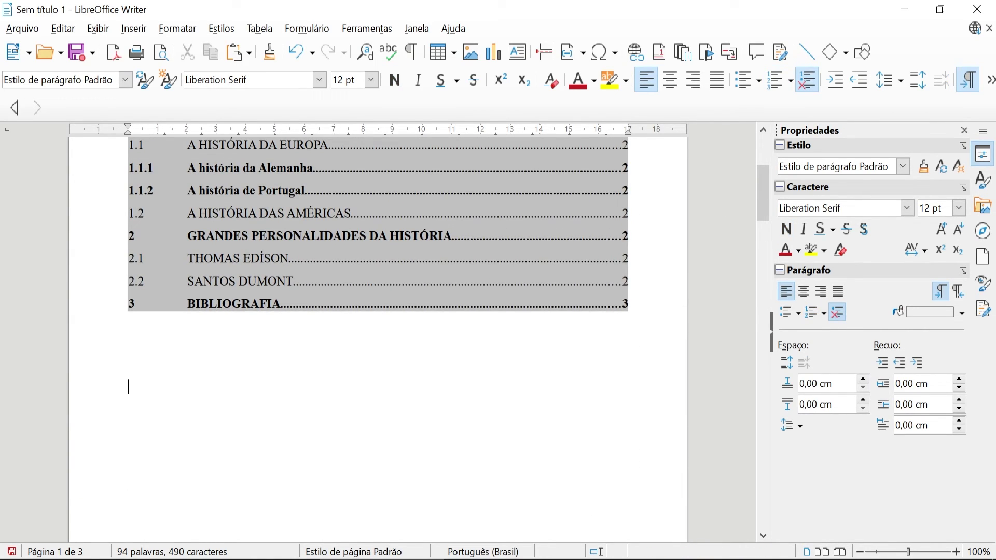
- Show the Navegador and move its window slightly inward over the document
key("F5")
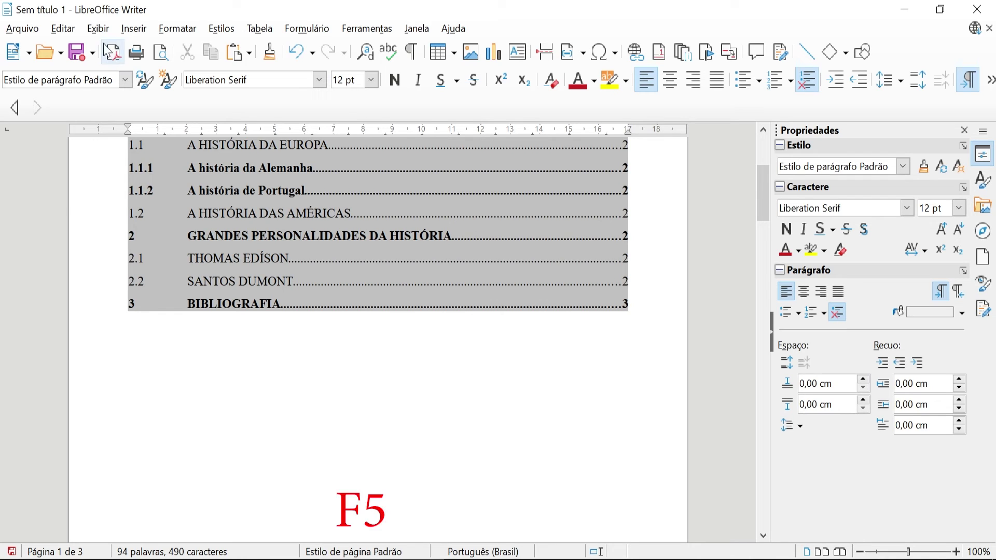
left_click(98, 29)
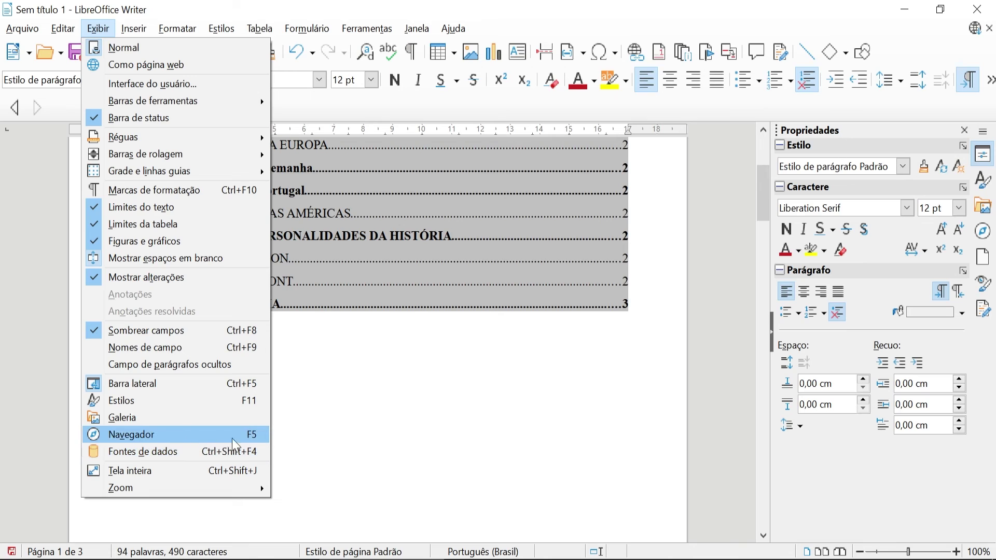
left_click(251, 438)
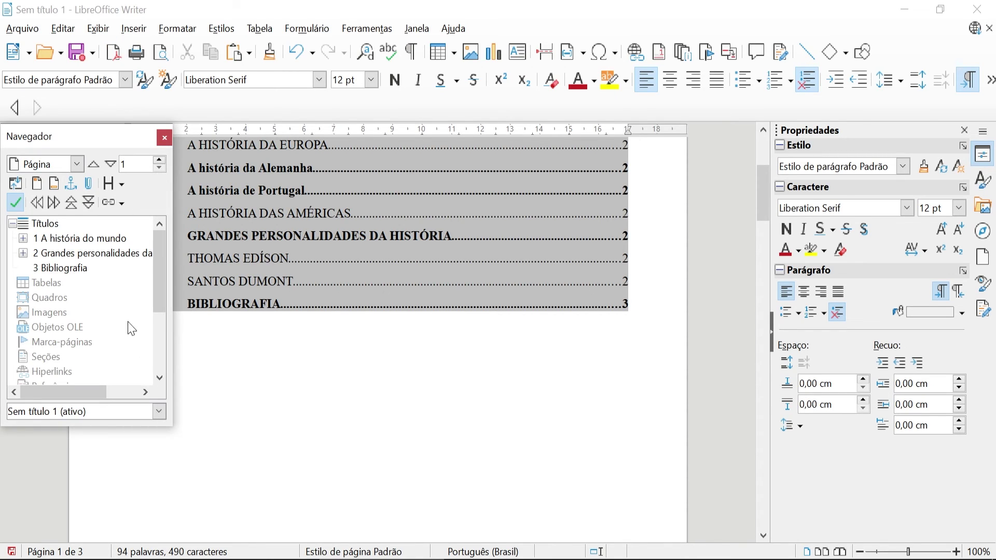
left_click_drag(52, 138, 91, 145)
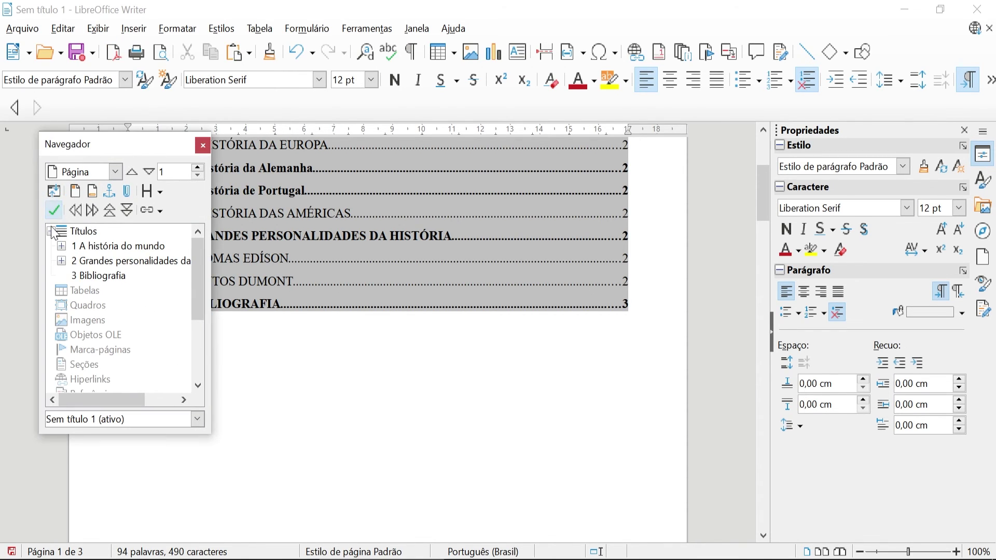
- Examine the heading hierarchy in the Navegador, expanding 1 A história do mundo and 1.1 A história da Europa
left_click(50, 231)
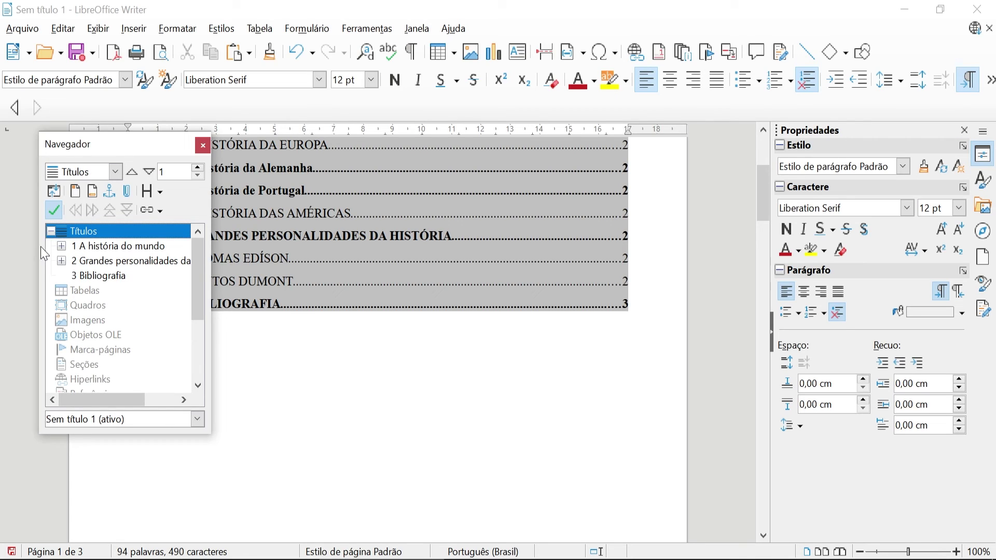
left_click(61, 246)
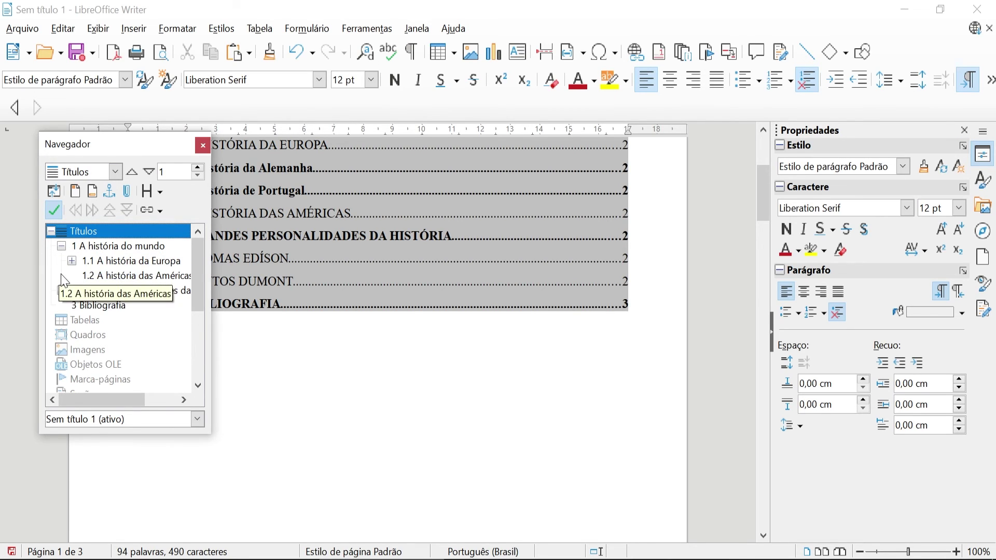
left_click(72, 261)
left_click(77, 263)
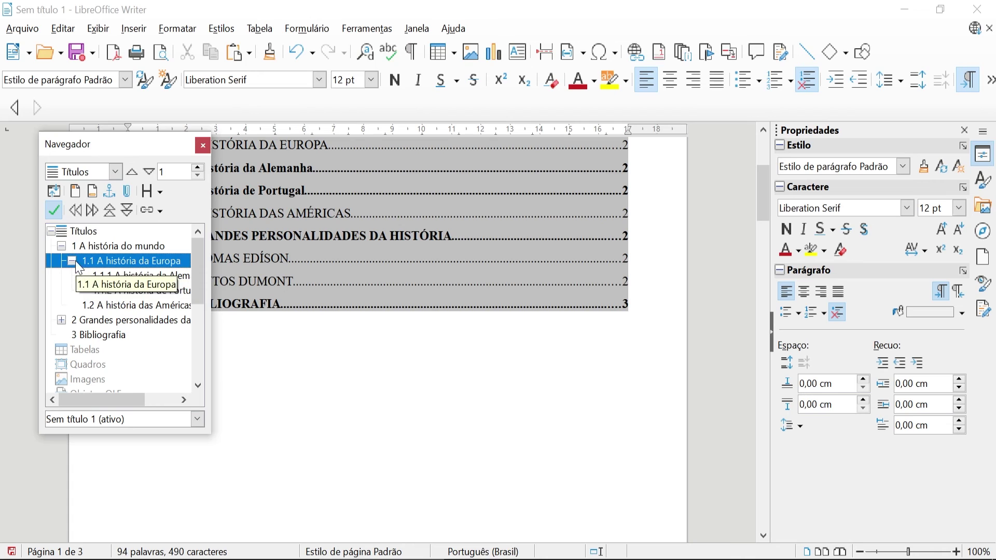
left_click(72, 261)
left_click(62, 245)
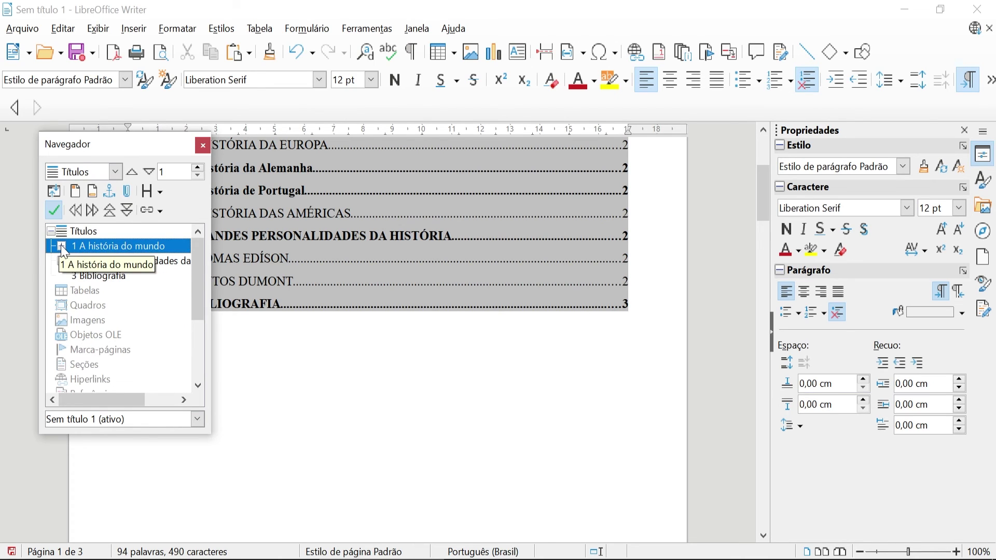
left_click(61, 246)
left_click(72, 261)
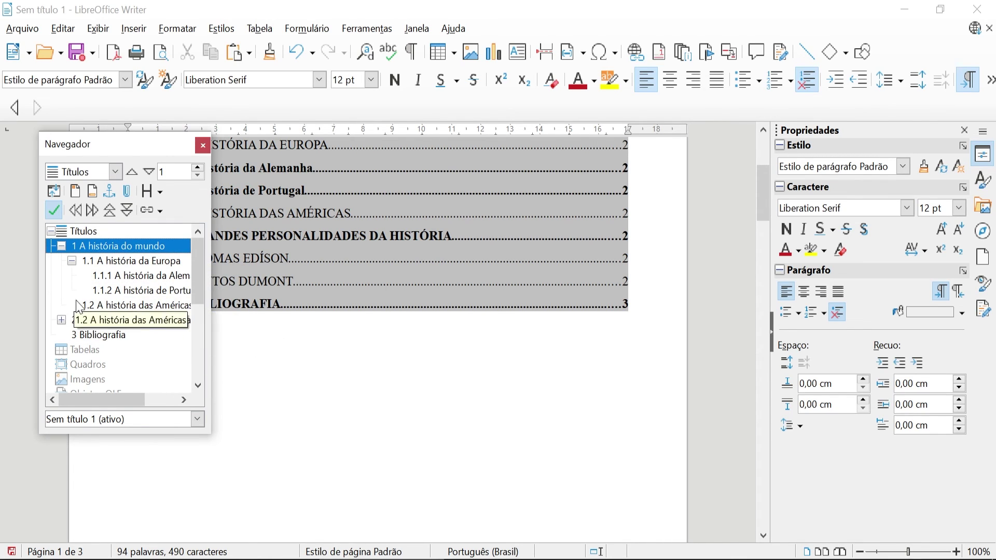
- Jump from the Navegador to 3 Bibliografia, 1.1 A história da Europa and 1.2 A história das Américas, and close it
left_click(111, 341)
double_click(112, 340)
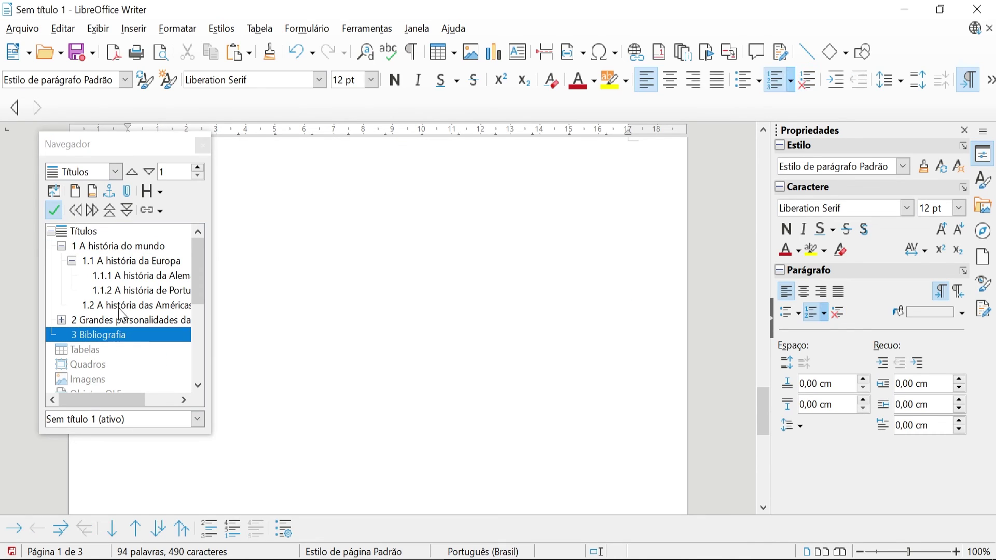
left_click_drag(478, 209, 580, 195)
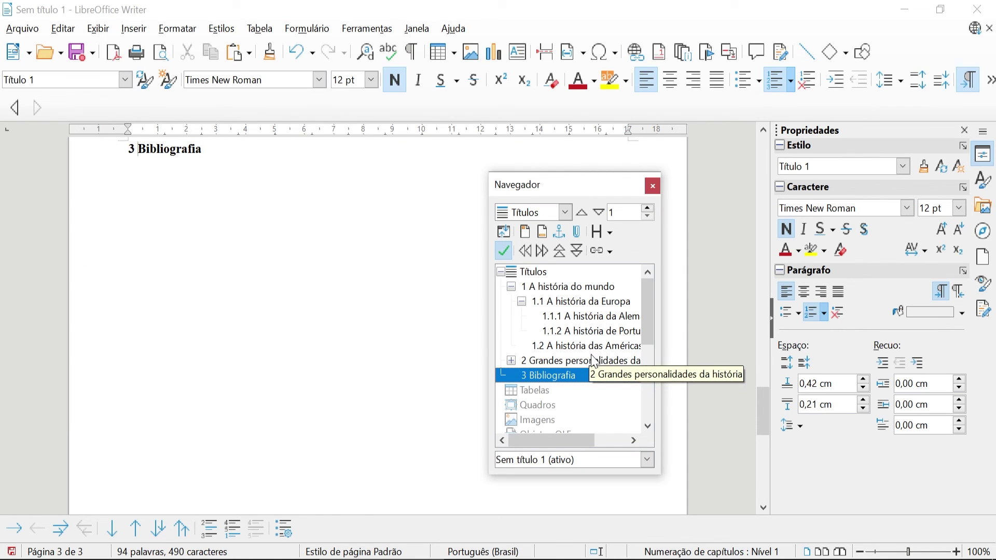
double_click(579, 306)
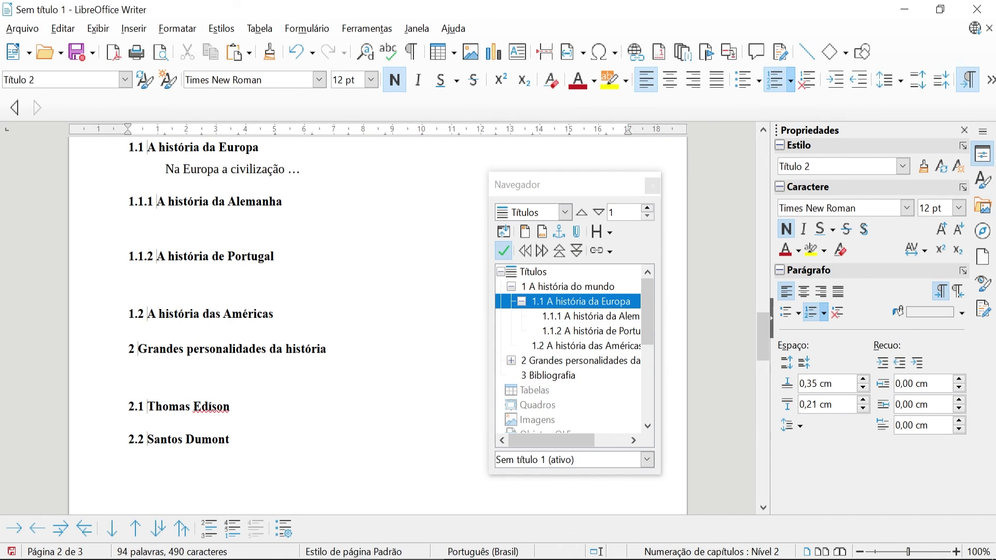
double_click(580, 346)
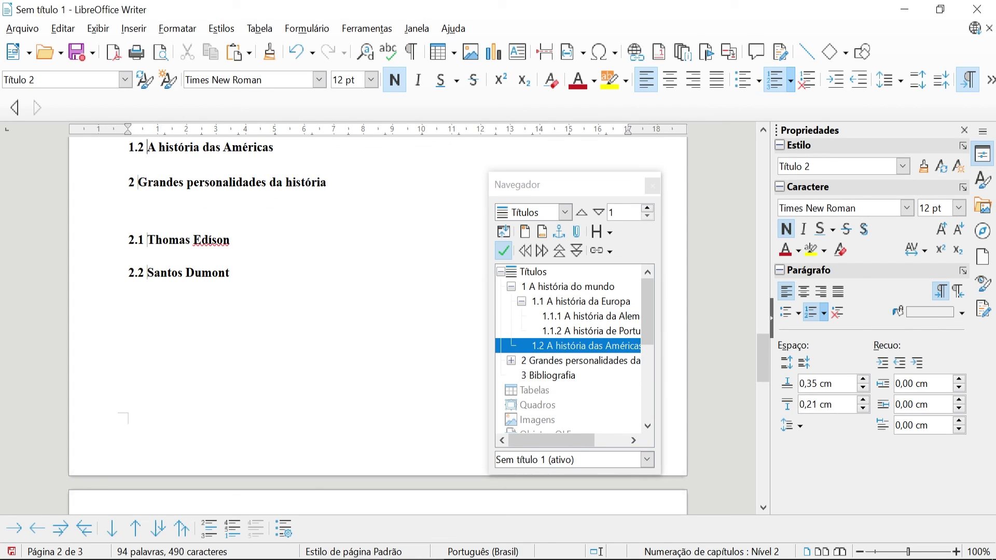
left_click(652, 187)
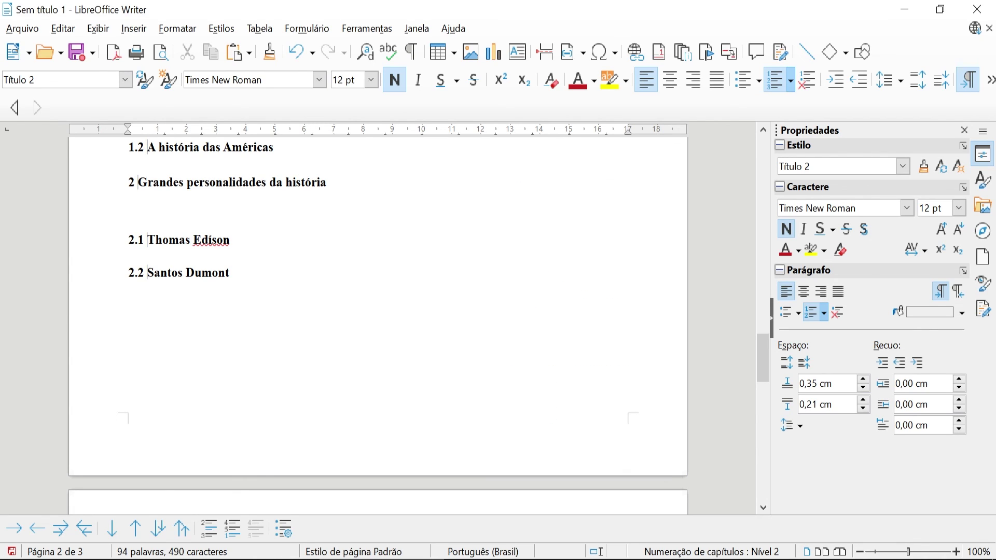